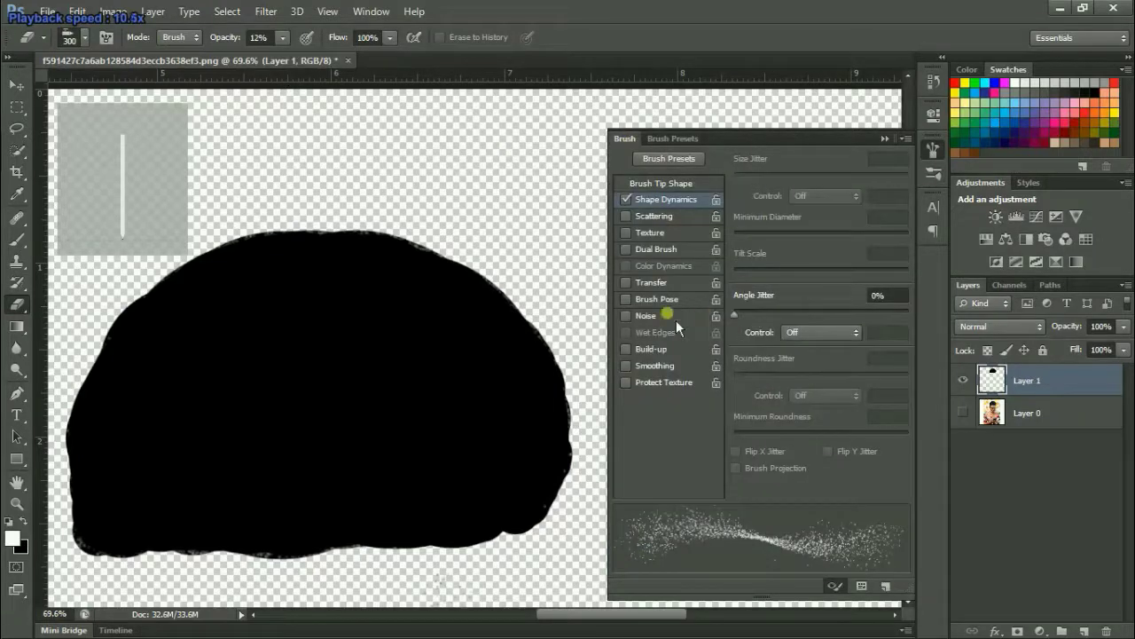
Enable Brush Pose on the eraser with Tilt Y 22% and Tilt X -71%, testing it on the hair
{"action": "left_click", "coordinate": [657, 299]}
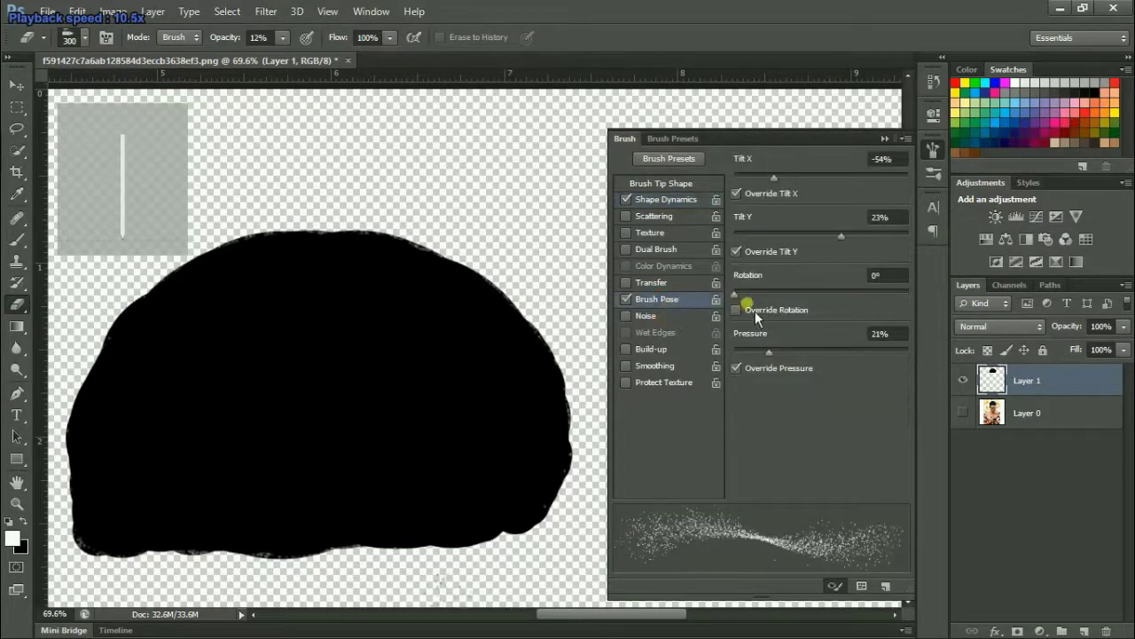
{"action": "mouse_move", "coordinate": [825, 233]}
{"action": "left_mouse_down"}
{"action": "mouse_move", "coordinate": [839, 233]}
{"action": "mouse_move", "coordinate": [828, 274]}
{"action": "left_mouse_up"}
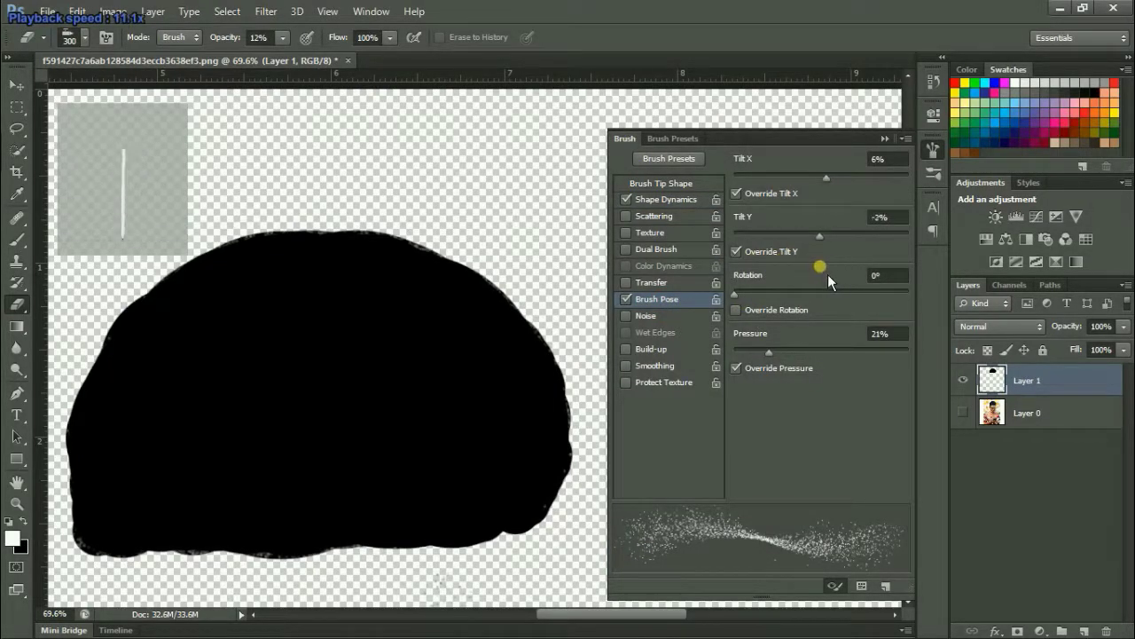
{"action": "left_click_drag", "start_coordinate": [826, 176], "coordinate": [908, 177]}
{"action": "left_click", "coordinate": [547, 372]}
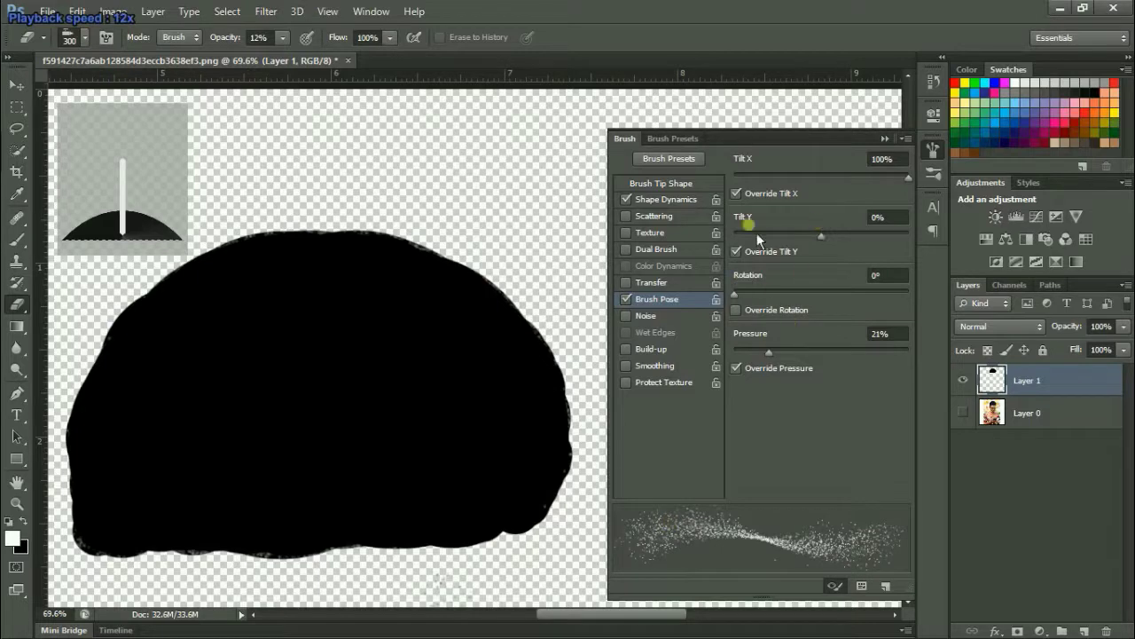
{"action": "left_click_drag", "start_coordinate": [908, 176], "coordinate": [758, 177]}
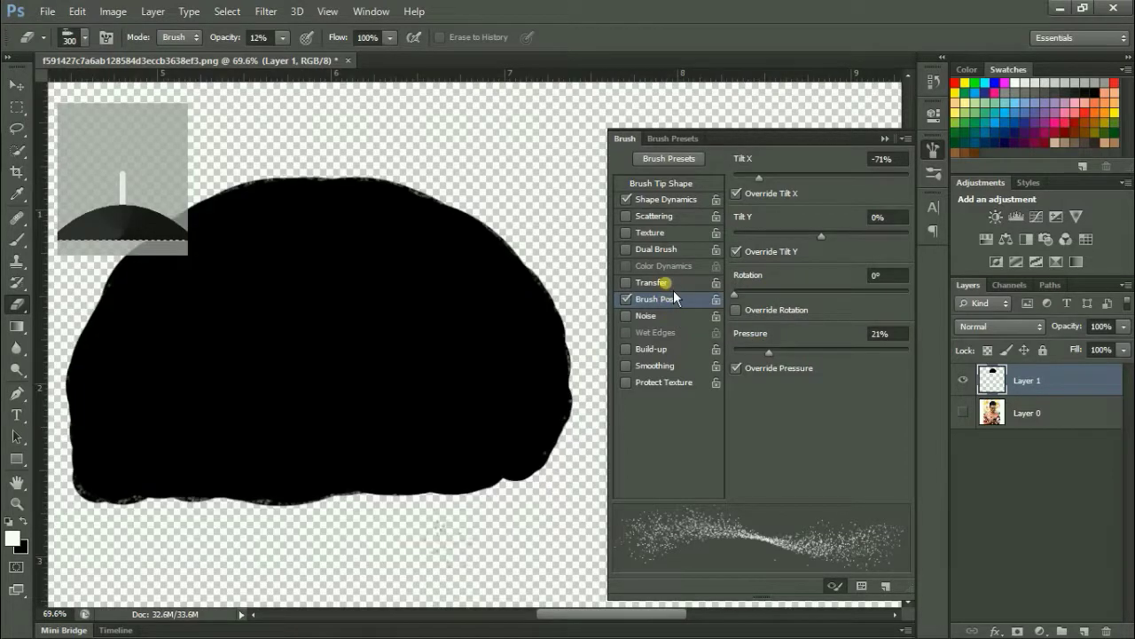
Switch to a smaller hard round brush at 30% opacity with black as the colour
{"action": "right_click", "coordinate": [419, 390]}
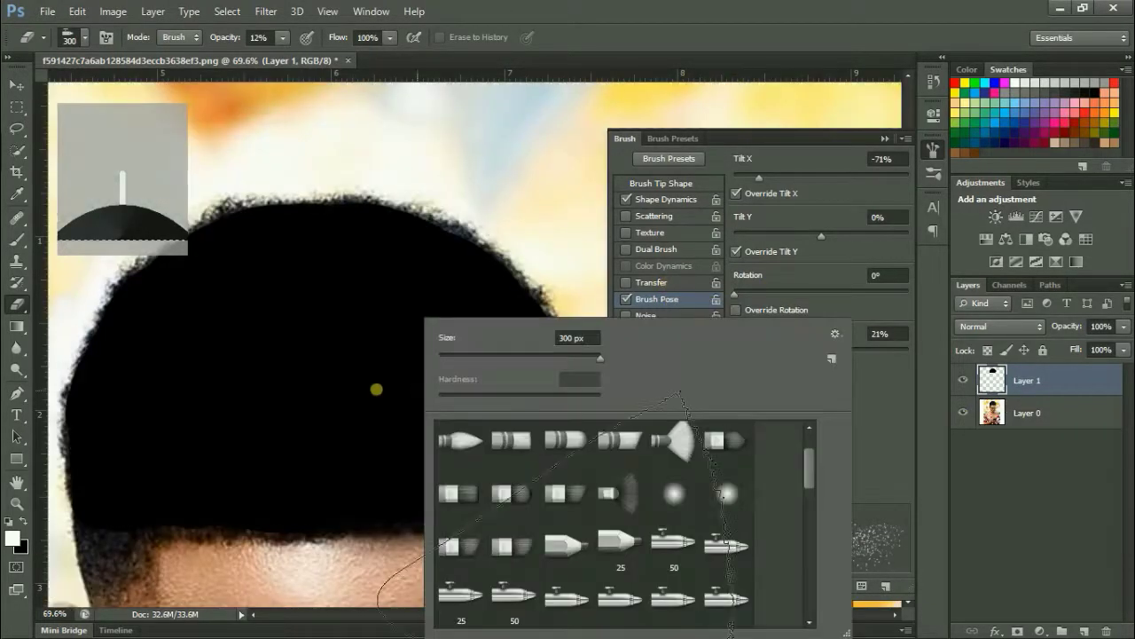
{"action": "left_click", "coordinate": [514, 446]}
{"action": "left_click", "coordinate": [513, 446]}
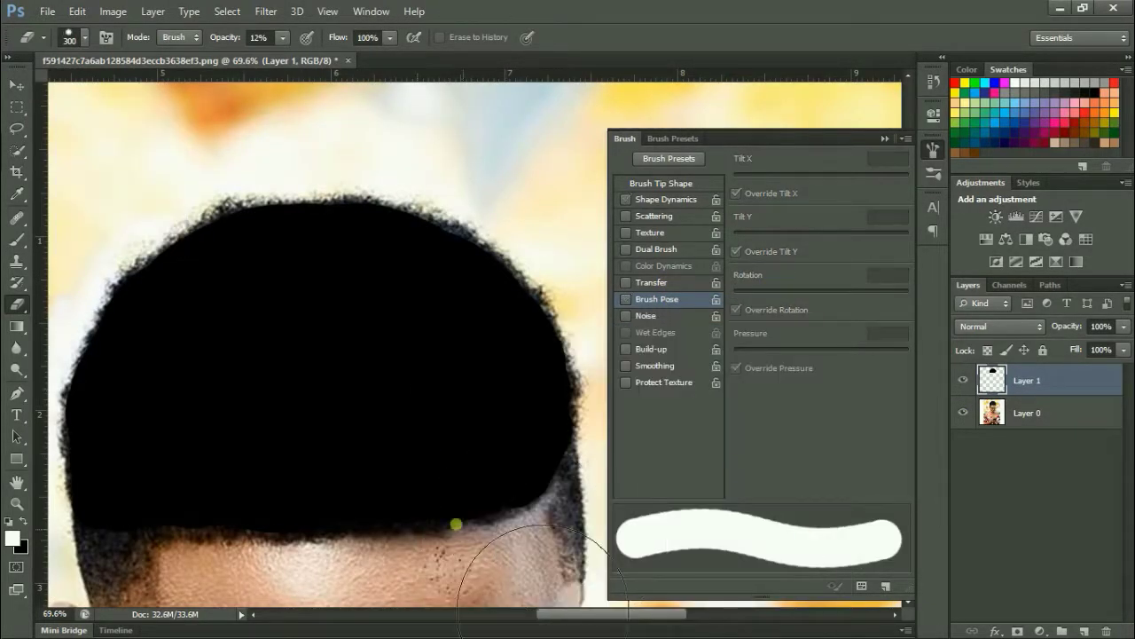
{"action": "key", "text": "b"}
{"action": "right_click", "coordinate": [380, 451]}
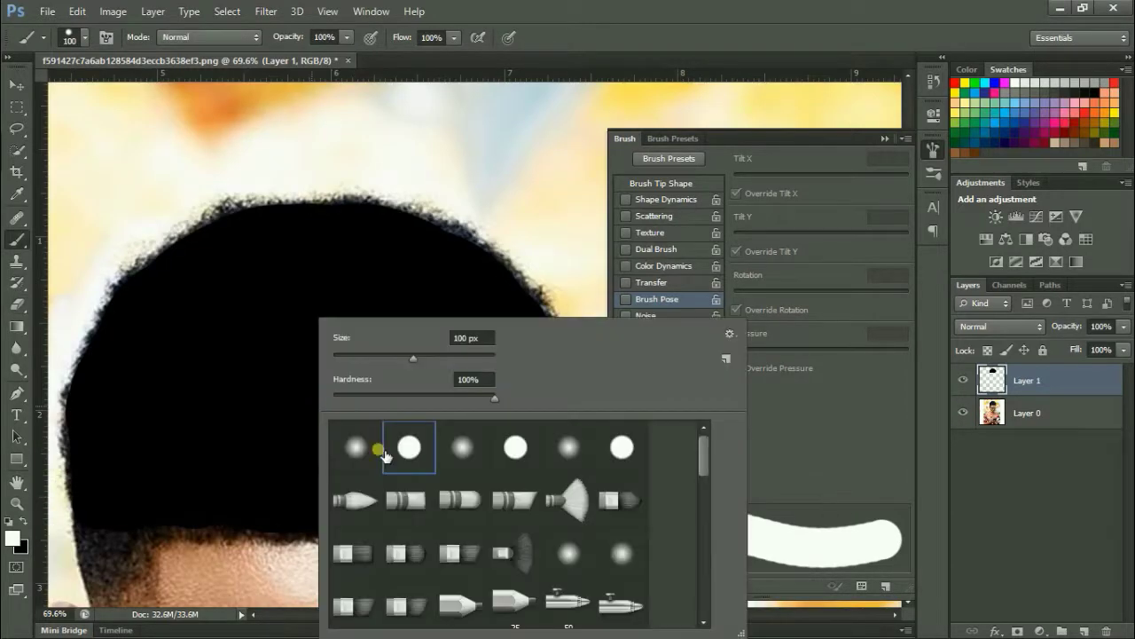
{"action": "double_click", "coordinate": [381, 448]}
{"action": "left_click", "coordinate": [347, 38]}
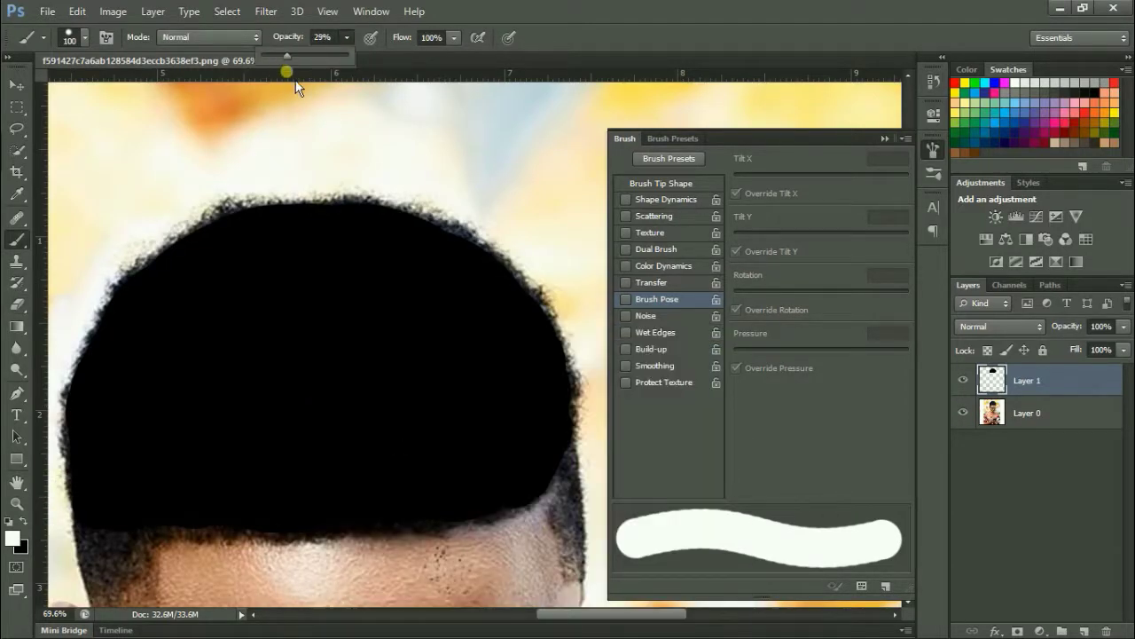
{"action": "left_click_drag", "start_coordinate": [287, 78], "coordinate": [295, 78]}
{"action": "scroll", "coordinate": [323, 294], "scroll_direction": "down", "scroll_amount": 5}
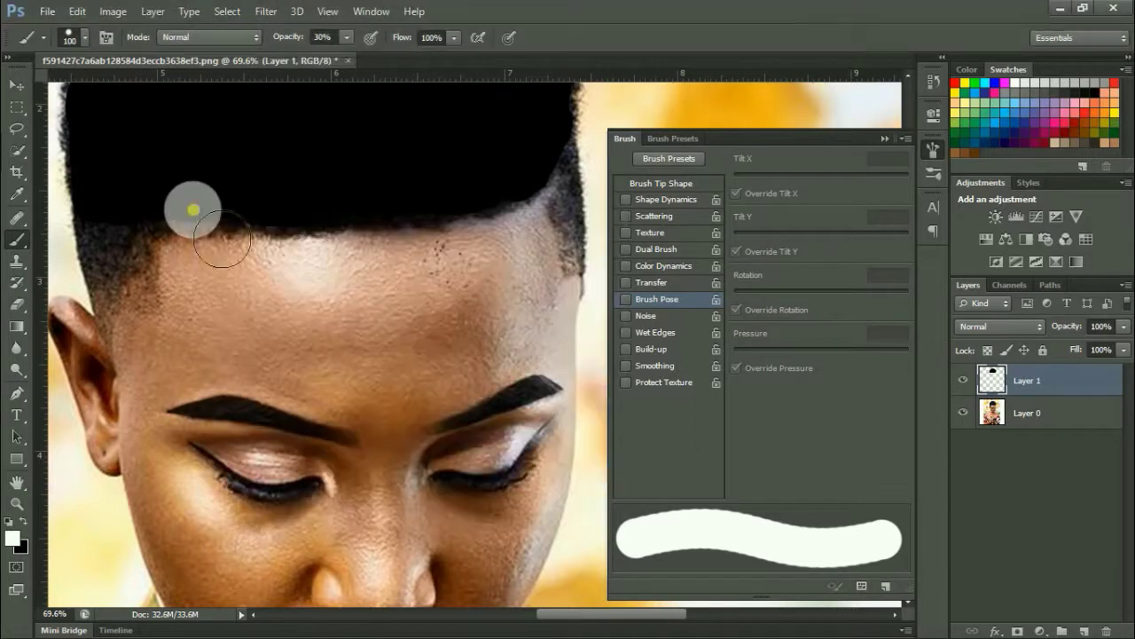
{"action": "key", "text": "bracketleft"}
{"action": "key", "text": "bracketleft"}
{"action": "key", "text": "bracketleft"}
{"action": "key", "text": "bracketleft"}
{"action": "key", "text": "bracketleft"}
{"action": "key", "text": "bracketleft"}
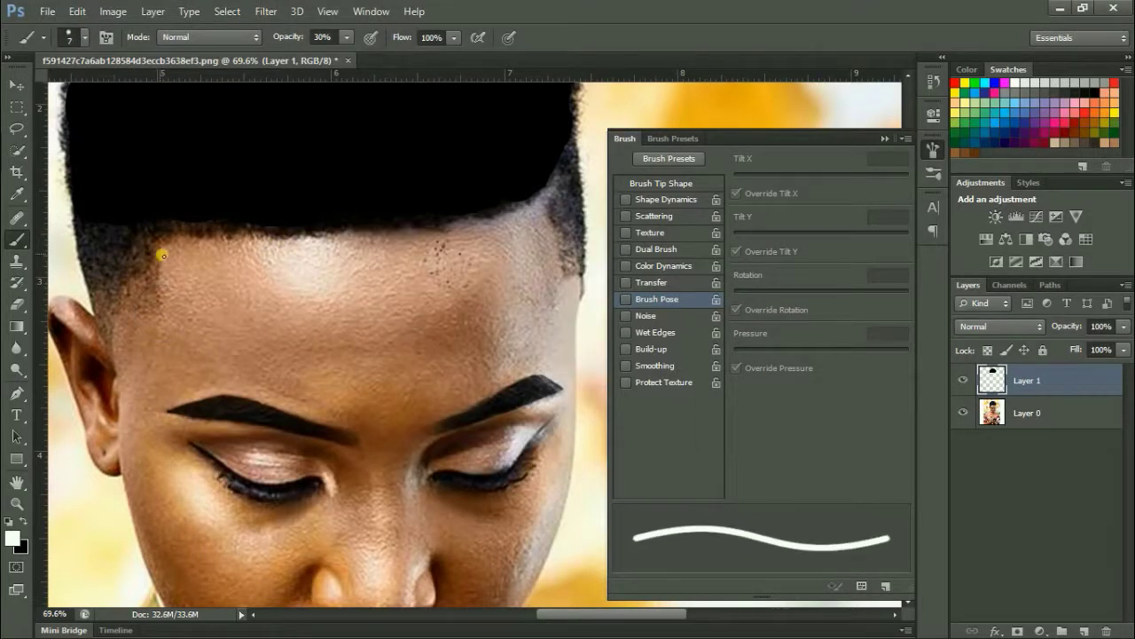
{"action": "key", "text": "x"}
Trace thin black lines along the forehead hairline, both temples and near the eye
{"action": "left_click_drag", "start_coordinate": [158, 264], "coordinate": [110, 343]}
{"action": "left_click_drag", "start_coordinate": [168, 236], "coordinate": [360, 234]}
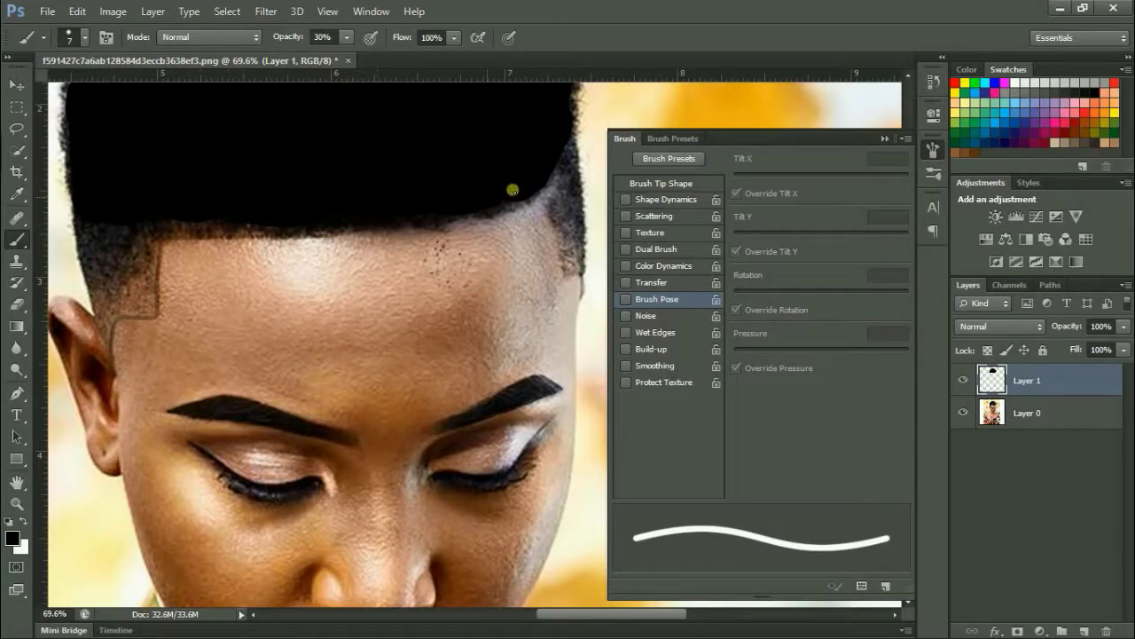
{"action": "left_click_drag", "start_coordinate": [527, 205], "coordinate": [357, 235]}
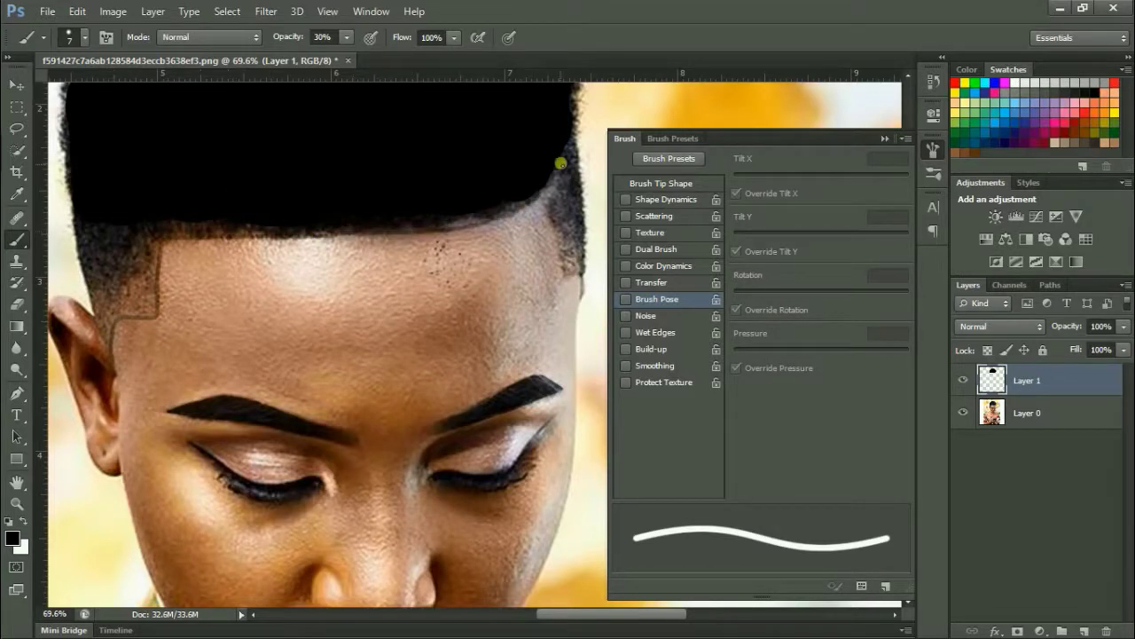
{"action": "mouse_move", "coordinate": [532, 198]}
{"action": "left_mouse_down"}
{"action": "mouse_move", "coordinate": [550, 200]}
{"action": "mouse_move", "coordinate": [562, 263]}
{"action": "left_mouse_up"}
{"action": "scroll", "coordinate": [293, 428], "scroll_direction": "down", "scroll_amount": 3}
{"action": "mouse_move", "coordinate": [194, 300]}
{"action": "left_mouse_down"}
{"action": "mouse_move", "coordinate": [237, 331]}
{"action": "mouse_move", "coordinate": [309, 333]}
{"action": "left_mouse_up"}
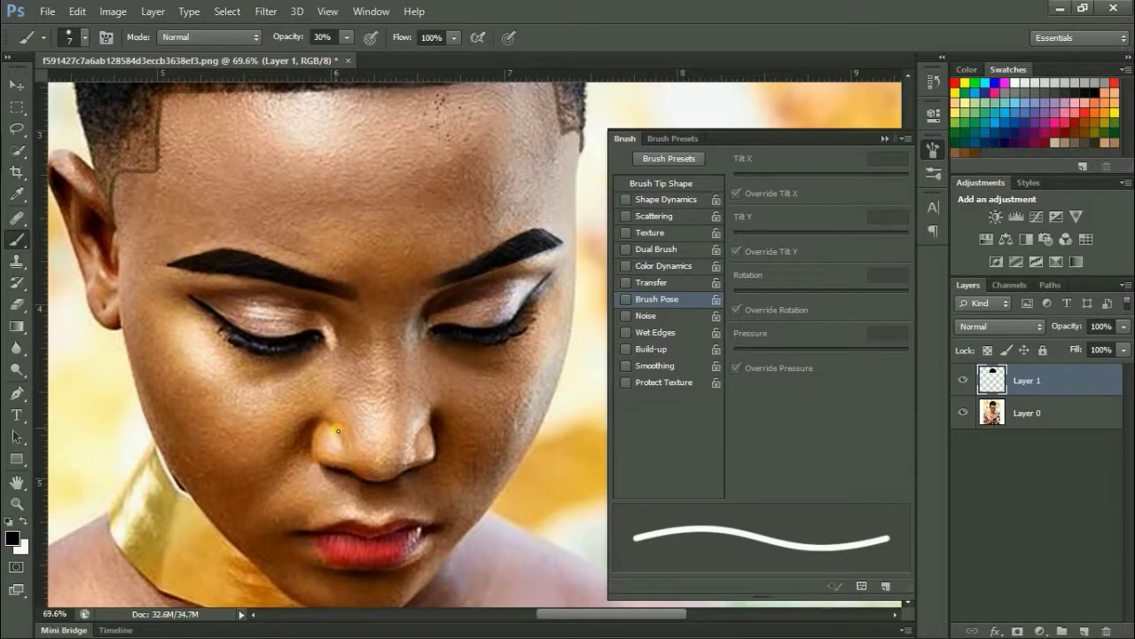
Outline the jawline and the gold collar's lower edge with thin dark strokes
{"action": "scroll", "coordinate": [335, 461], "scroll_direction": "down", "scroll_amount": 3}
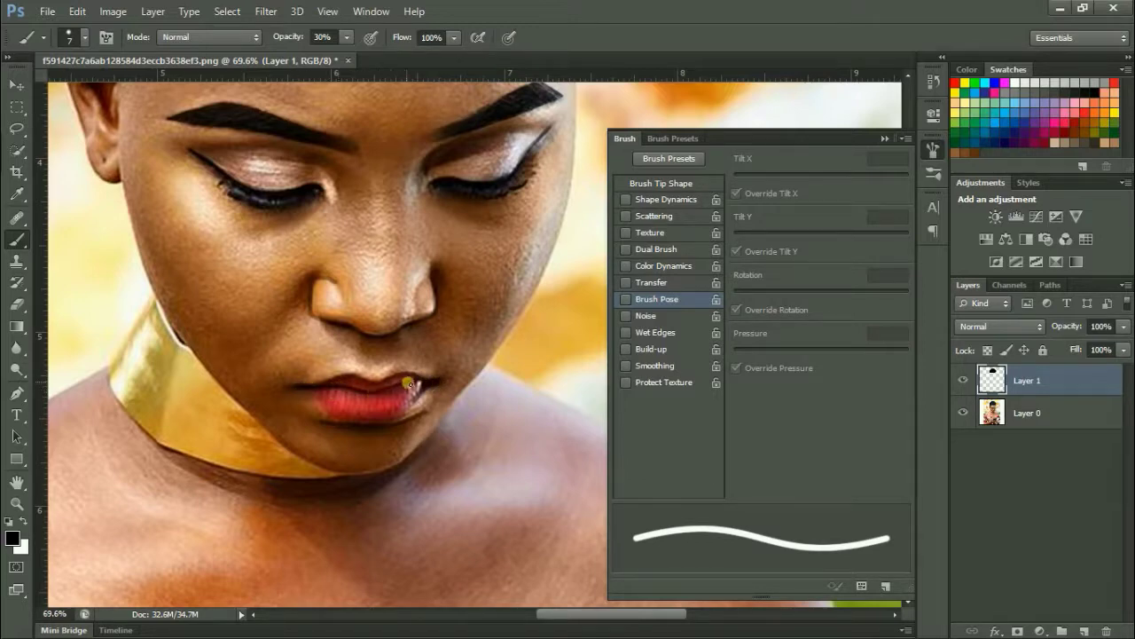
{"action": "scroll", "coordinate": [435, 403], "scroll_direction": "up", "scroll_amount": 3}
{"action": "scroll", "coordinate": [381, 407], "scroll_direction": "up", "scroll_amount": 3}
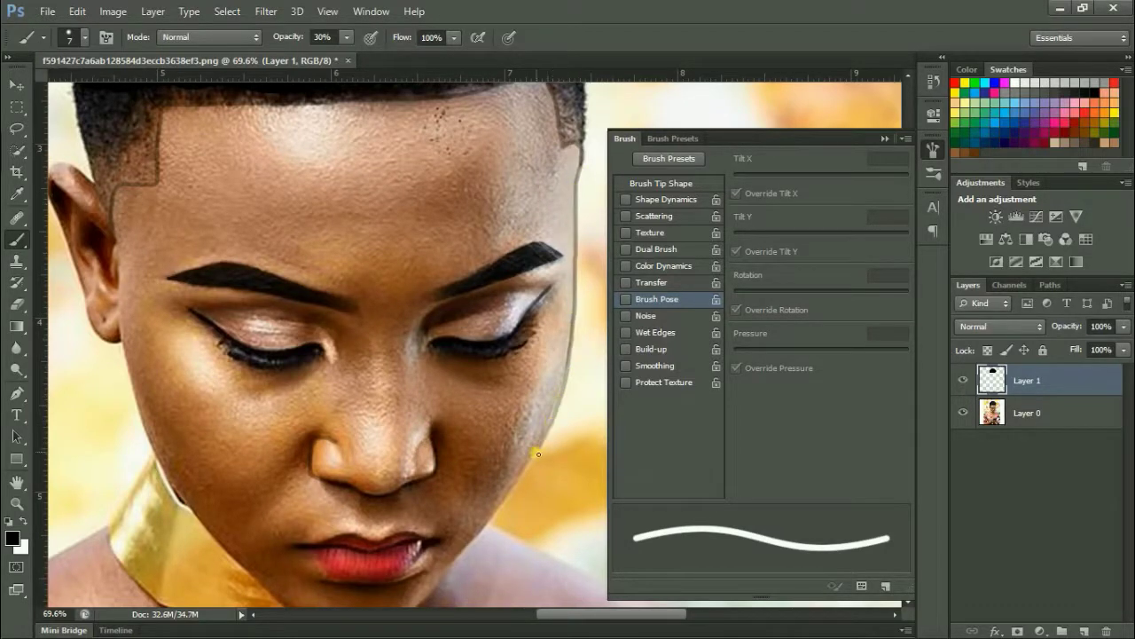
{"action": "left_click_drag", "start_coordinate": [489, 530], "coordinate": [464, 561]}
{"action": "left_click_drag", "start_coordinate": [511, 503], "coordinate": [473, 551]}
{"action": "scroll", "coordinate": [417, 598], "scroll_direction": "down", "scroll_amount": 3}
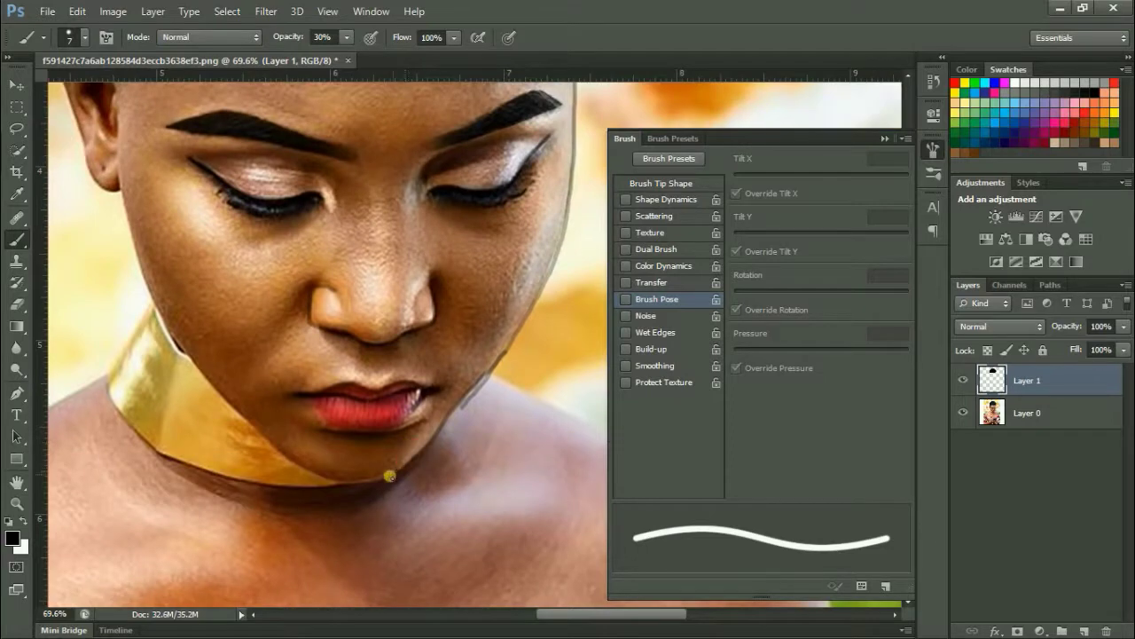
{"action": "left_click_drag", "start_coordinate": [342, 484], "coordinate": [301, 475]}
{"action": "left_click_drag", "start_coordinate": [192, 357], "coordinate": [305, 469]}
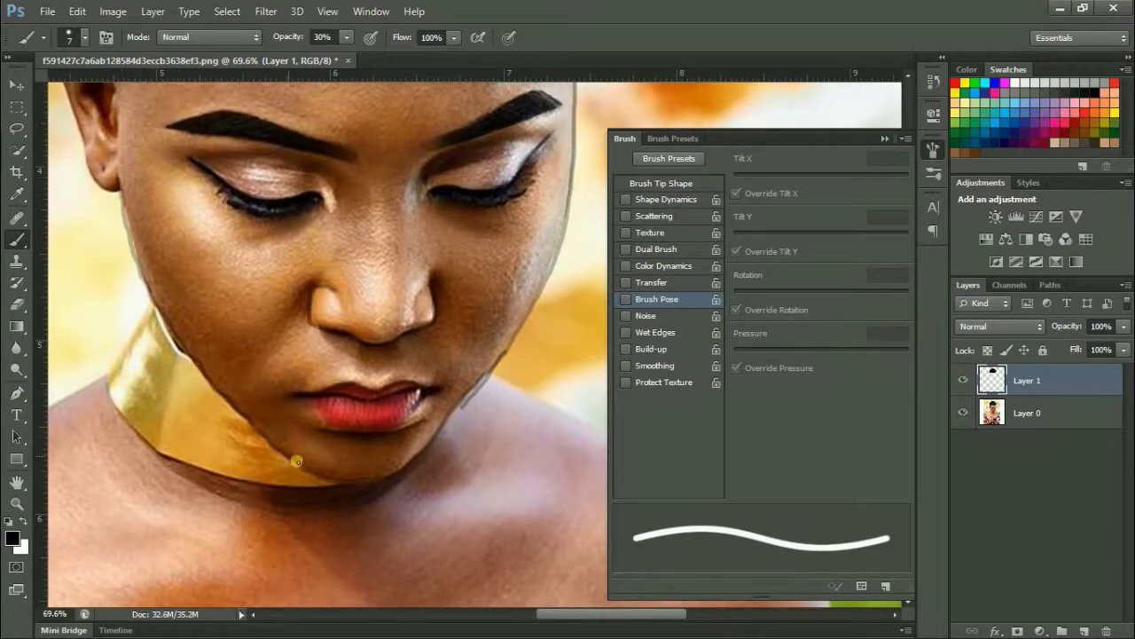
Trace the top edge of the ear, then scroll around to review the outlines
{"action": "scroll", "coordinate": [112, 277], "scroll_direction": "up", "scroll_amount": 1}
{"action": "scroll", "coordinate": [109, 213], "scroll_direction": "up", "scroll_amount": 2}
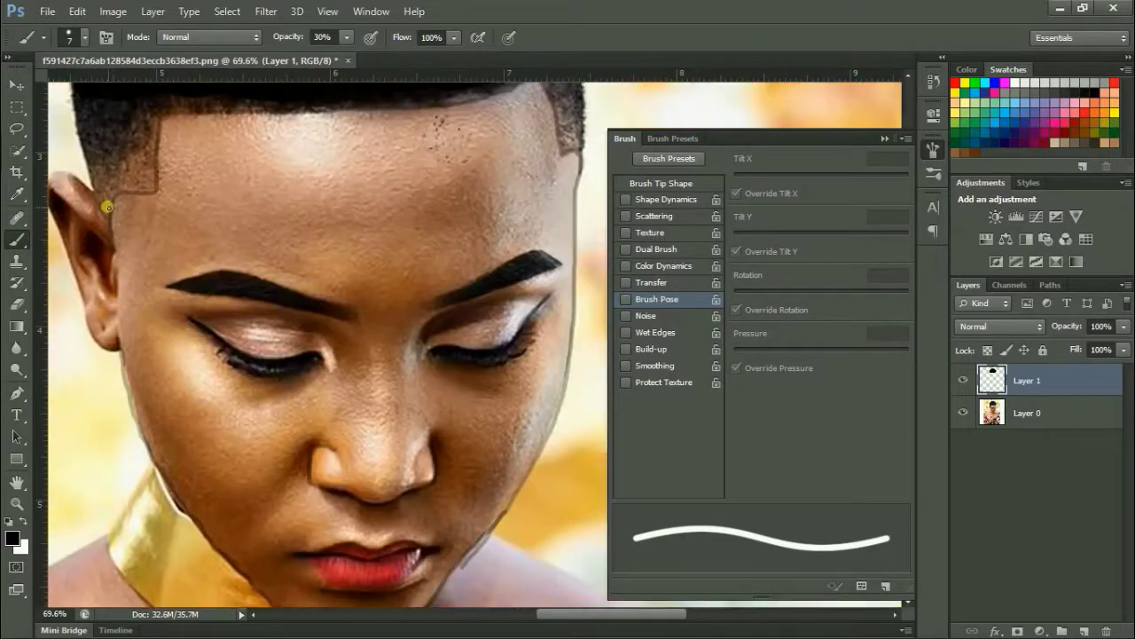
{"action": "scroll", "coordinate": [243, 264], "scroll_direction": "left", "scroll_amount": 1}
{"action": "mouse_move", "coordinate": [135, 194]}
{"action": "left_mouse_down"}
{"action": "mouse_move", "coordinate": [94, 187]}
{"action": "mouse_move", "coordinate": [148, 352]}
{"action": "left_mouse_up"}
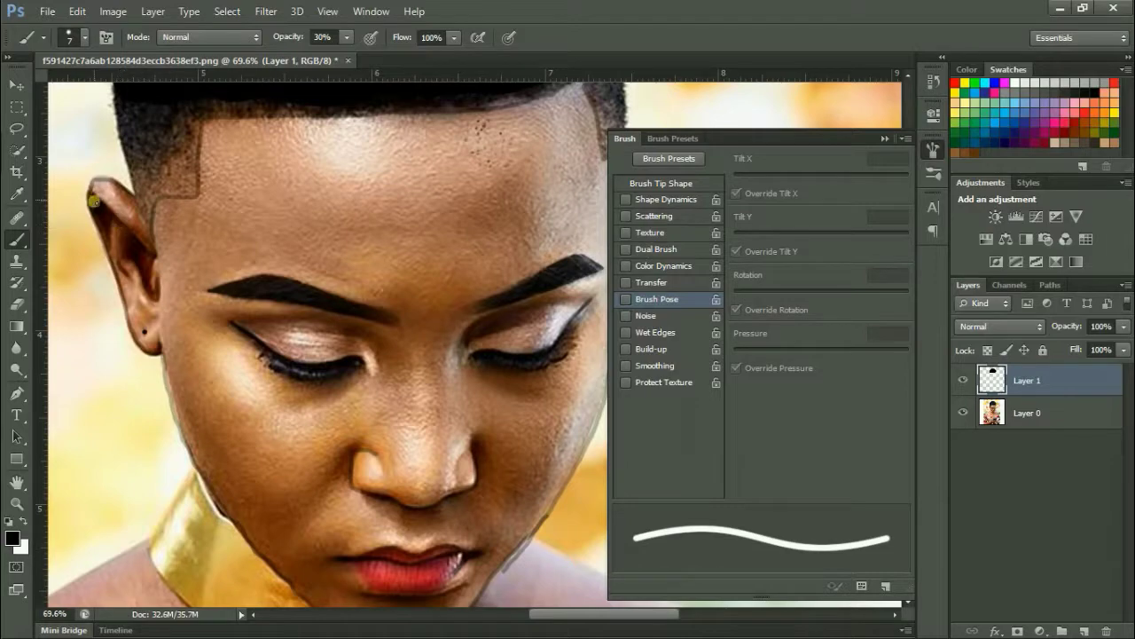
{"action": "scroll", "coordinate": [155, 253], "scroll_direction": "down", "scroll_amount": 1}
{"action": "scroll", "coordinate": [172, 274], "scroll_direction": "down", "scroll_amount": 1}
{"action": "scroll", "coordinate": [204, 284], "scroll_direction": "up", "scroll_amount": 1}
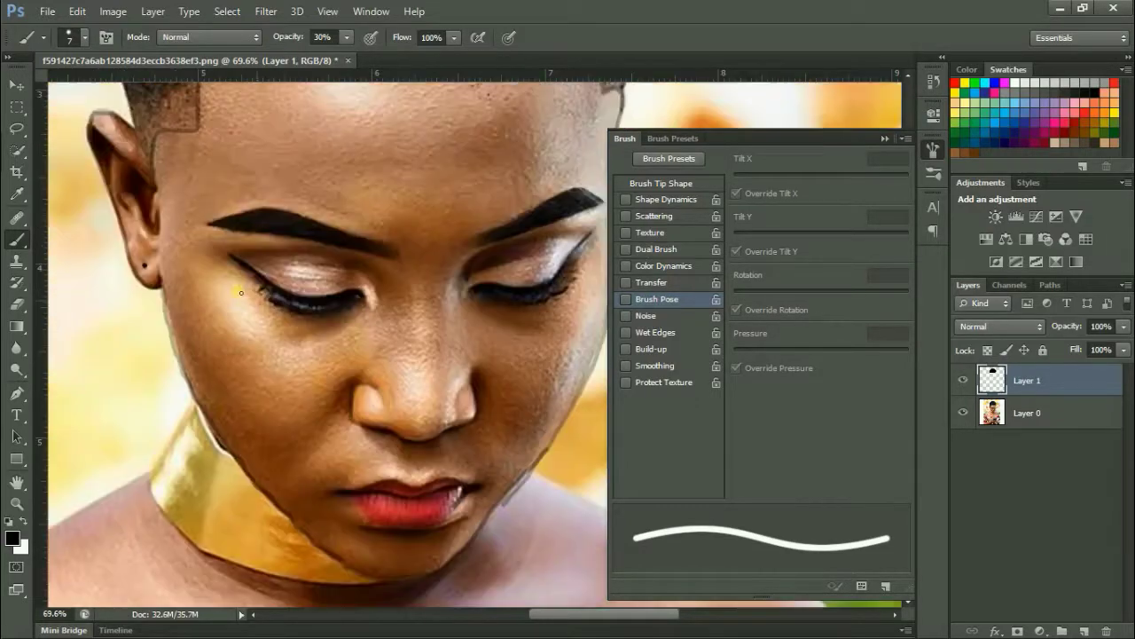
{"action": "scroll", "coordinate": [235, 290], "scroll_direction": "up", "scroll_amount": 5}
{"action": "scroll", "coordinate": [228, 286], "scroll_direction": "up", "scroll_amount": 1}
{"action": "scroll", "coordinate": [152, 316], "scroll_direction": "down", "scroll_amount": 6}
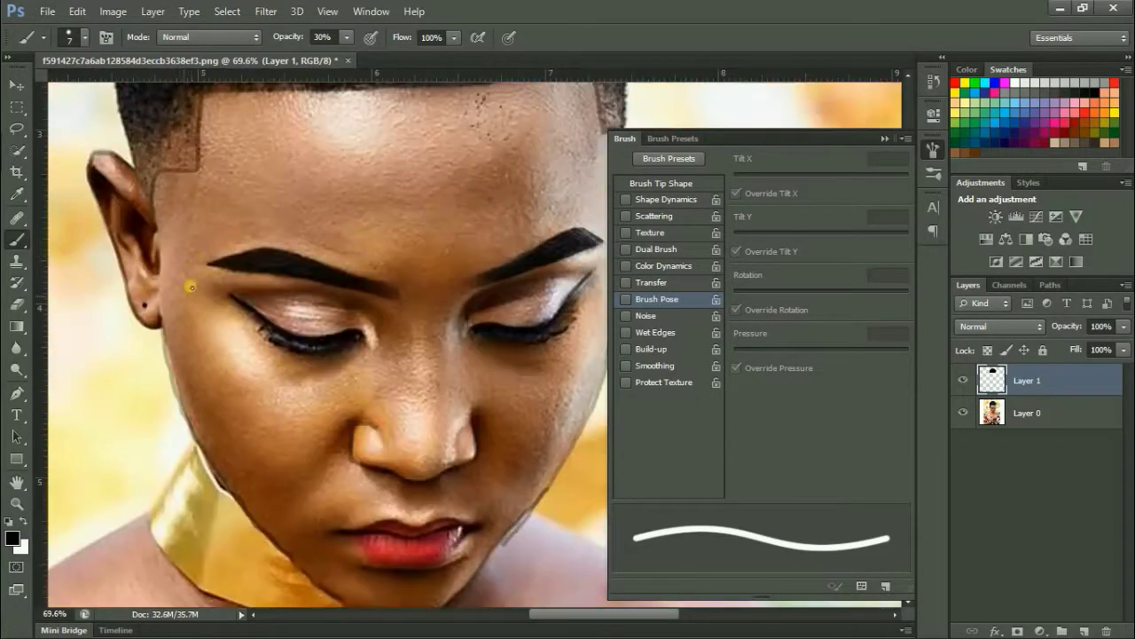
{"action": "scroll", "coordinate": [210, 304], "scroll_direction": "up", "scroll_amount": 3}
{"action": "scroll", "coordinate": [190, 355], "scroll_direction": "right", "scroll_amount": 2}
{"action": "scroll", "coordinate": [190, 354], "scroll_direction": "down", "scroll_amount": 3}
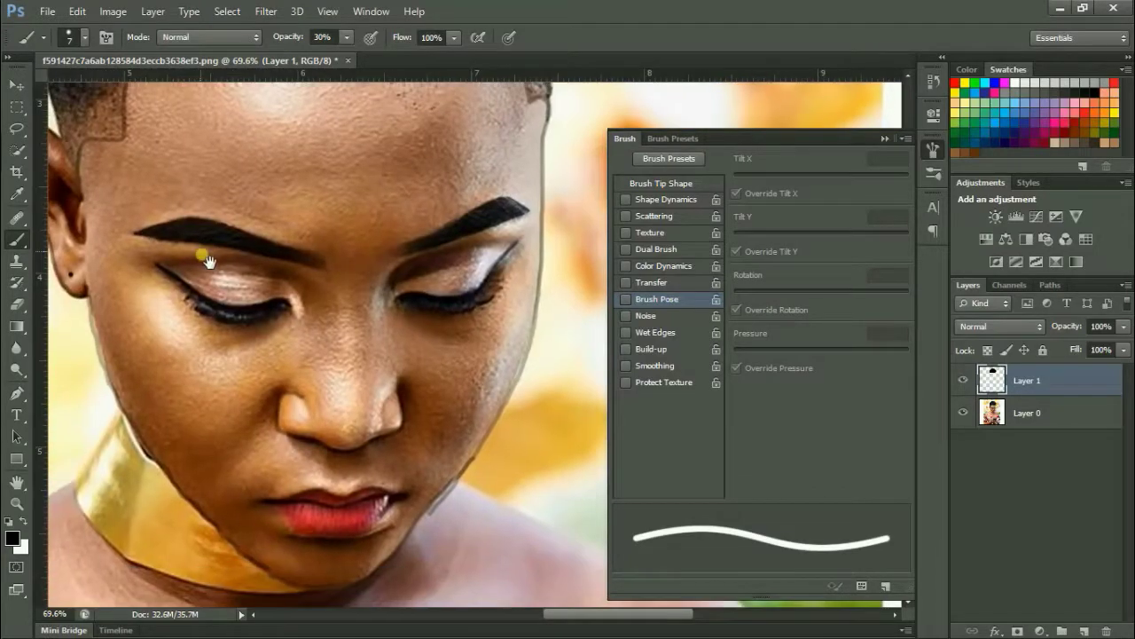
Hide and reshow the photo to check the lines, then trace the side hairline edge
{"action": "left_click", "coordinate": [965, 412]}
{"action": "scroll", "coordinate": [539, 286], "scroll_direction": "up", "scroll_amount": 2}
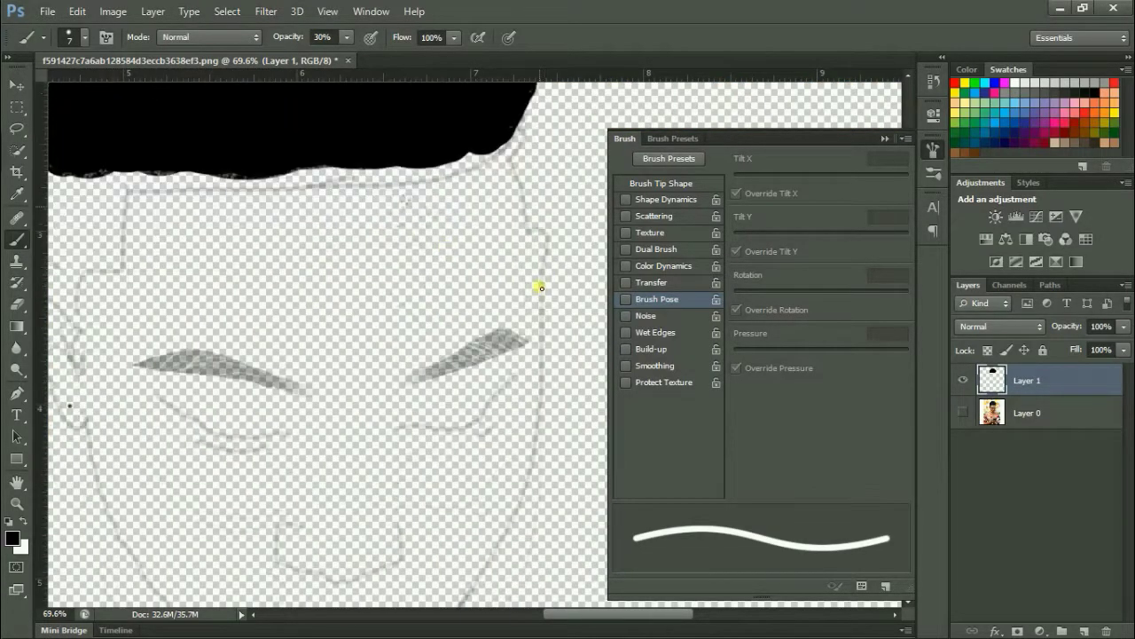
{"action": "left_click", "coordinate": [963, 413]}
{"action": "scroll", "coordinate": [542, 301], "scroll_direction": "up", "scroll_amount": 3}
{"action": "left_click_drag", "start_coordinate": [552, 357], "coordinate": [550, 400]}
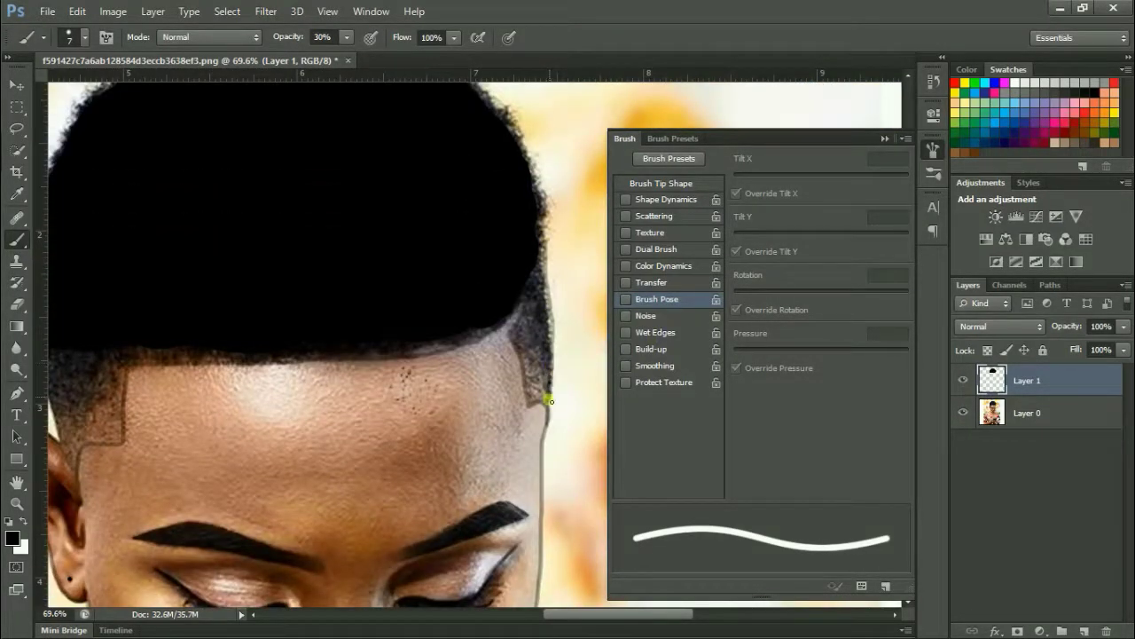
Outline the gold collar's upper-left edge with a thin dark stroke
{"action": "scroll", "coordinate": [550, 395], "scroll_direction": "left", "scroll_amount": 3}
{"action": "scroll", "coordinate": [177, 404], "scroll_direction": "up", "scroll_amount": 1}
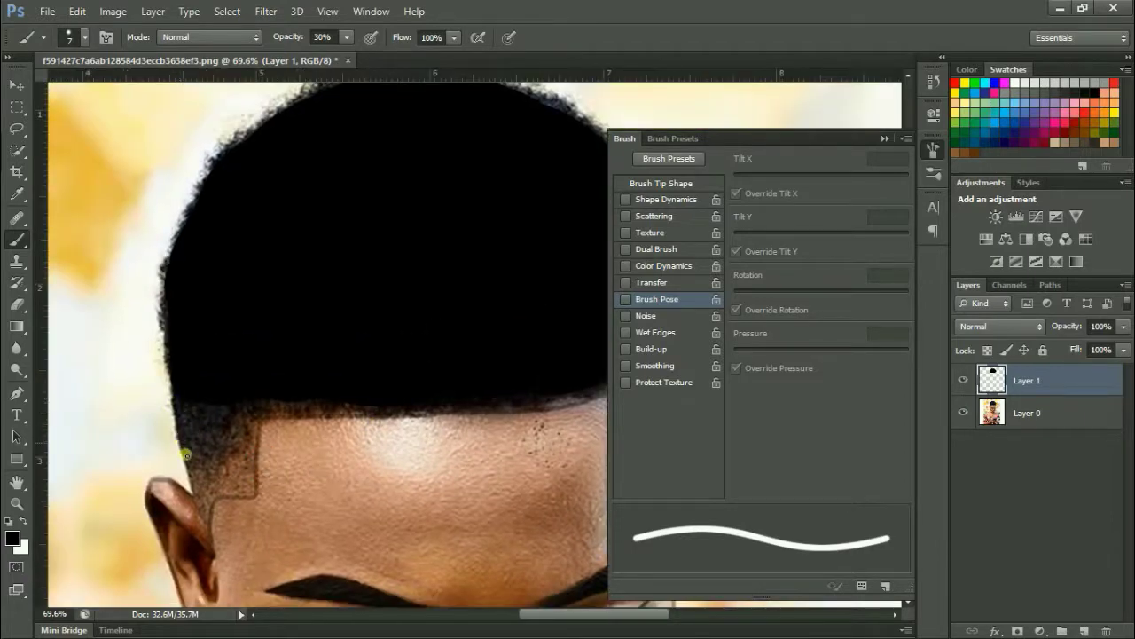
{"action": "scroll", "coordinate": [190, 452], "scroll_direction": "right", "scroll_amount": 2}
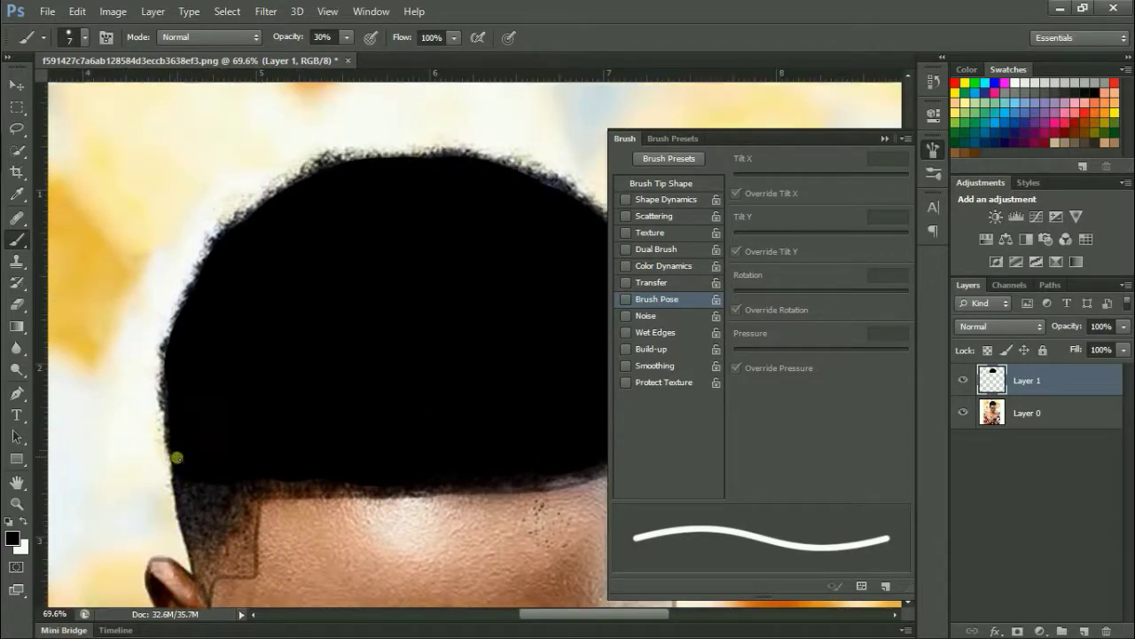
{"action": "scroll", "coordinate": [178, 385], "scroll_direction": "down", "scroll_amount": 3}
{"action": "scroll", "coordinate": [152, 172], "scroll_direction": "down", "scroll_amount": 2}
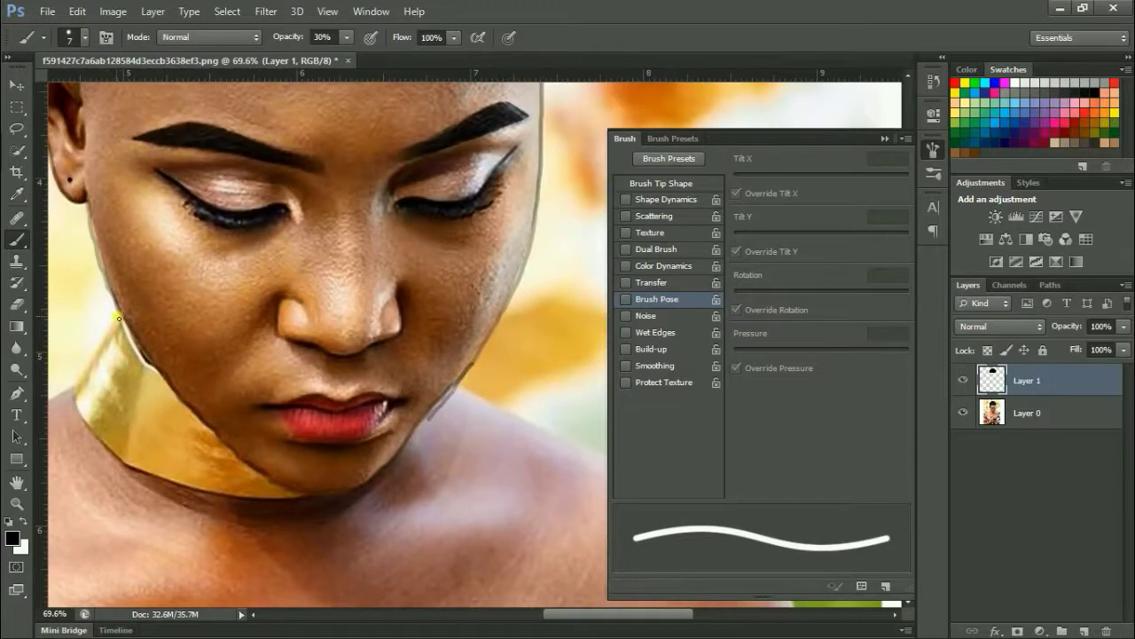
{"action": "mouse_move", "coordinate": [119, 318]}
{"action": "left_mouse_down"}
{"action": "mouse_move", "coordinate": [78, 390]}
{"action": "mouse_move", "coordinate": [142, 470]}
{"action": "mouse_move", "coordinate": [312, 495]}
{"action": "left_mouse_up"}
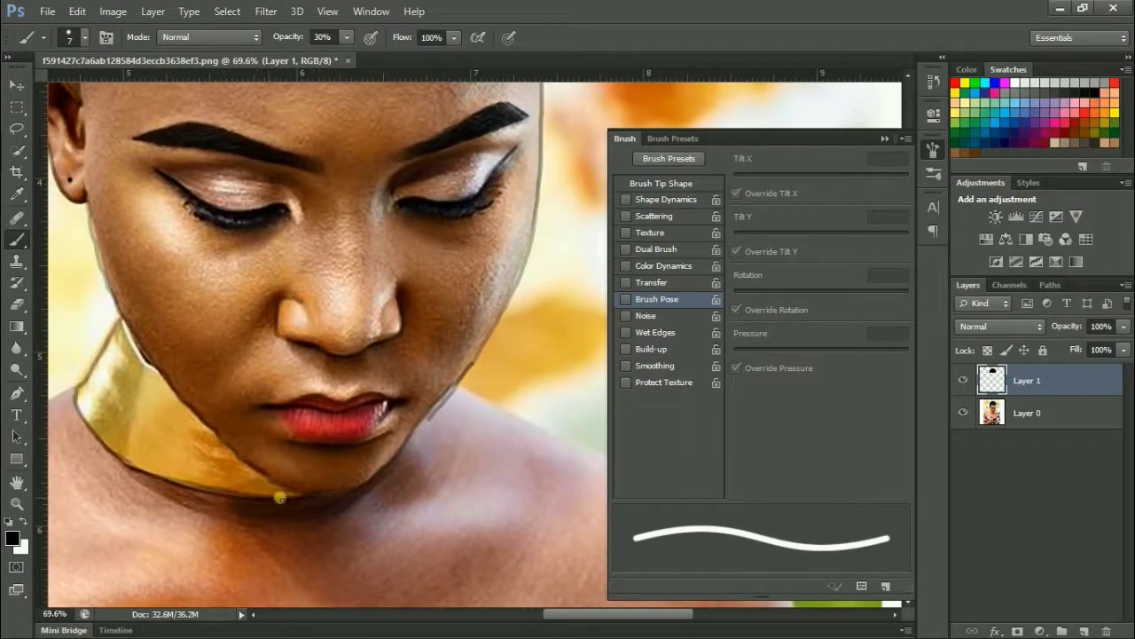
{"action": "scroll", "coordinate": [302, 492], "scroll_direction": "down", "scroll_amount": 3}
{"action": "scroll", "coordinate": [289, 411], "scroll_direction": "down", "scroll_amount": 3, "text": "alt"}
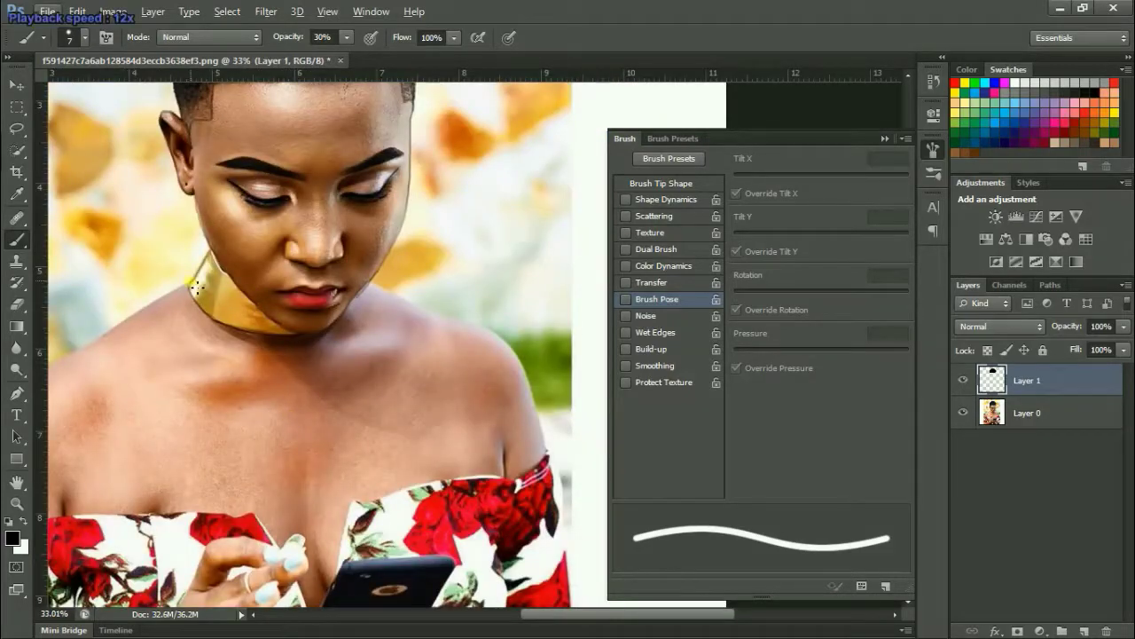
Trace the left shoulder, undo a bad stroke, then outline the other shoulder, neckline and fingers
{"action": "left_click_drag", "start_coordinate": [119, 322], "coordinate": [72, 356]}
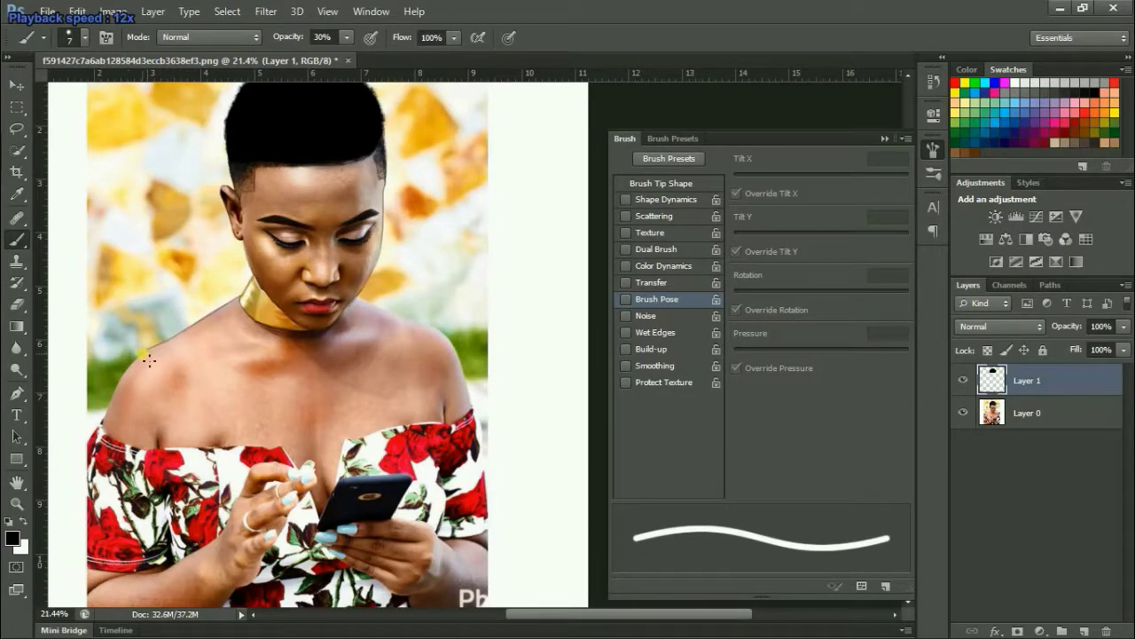
{"action": "scroll", "coordinate": [149, 360], "scroll_direction": "up", "scroll_amount": 5}
{"action": "left_click_drag", "start_coordinate": [283, 275], "coordinate": [232, 327]}
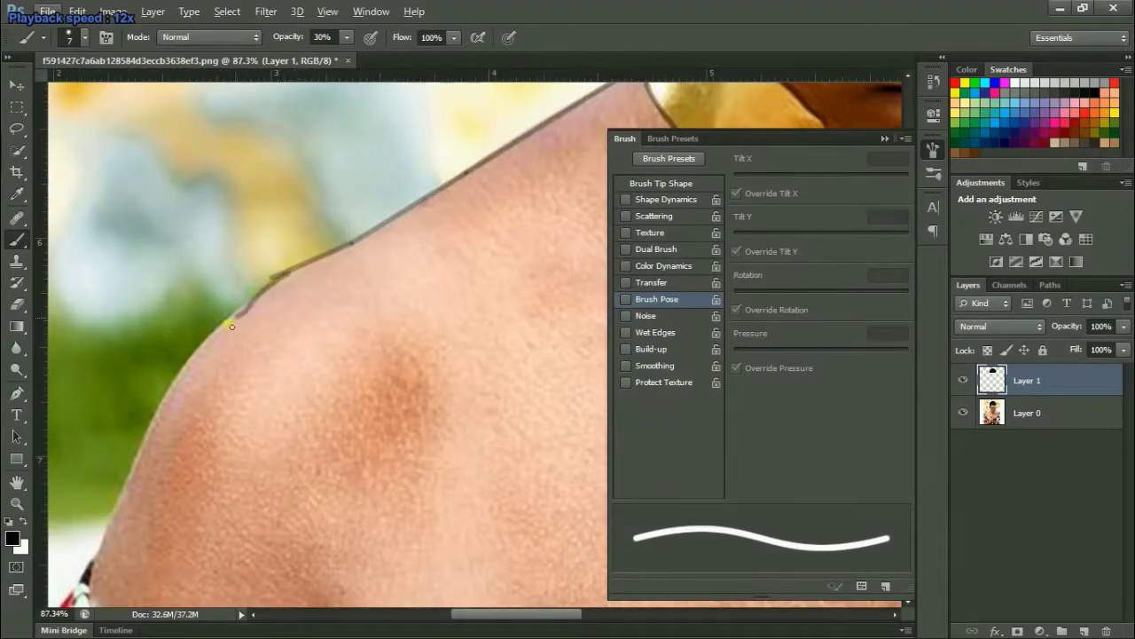
{"action": "key", "text": "ctrl+z"}
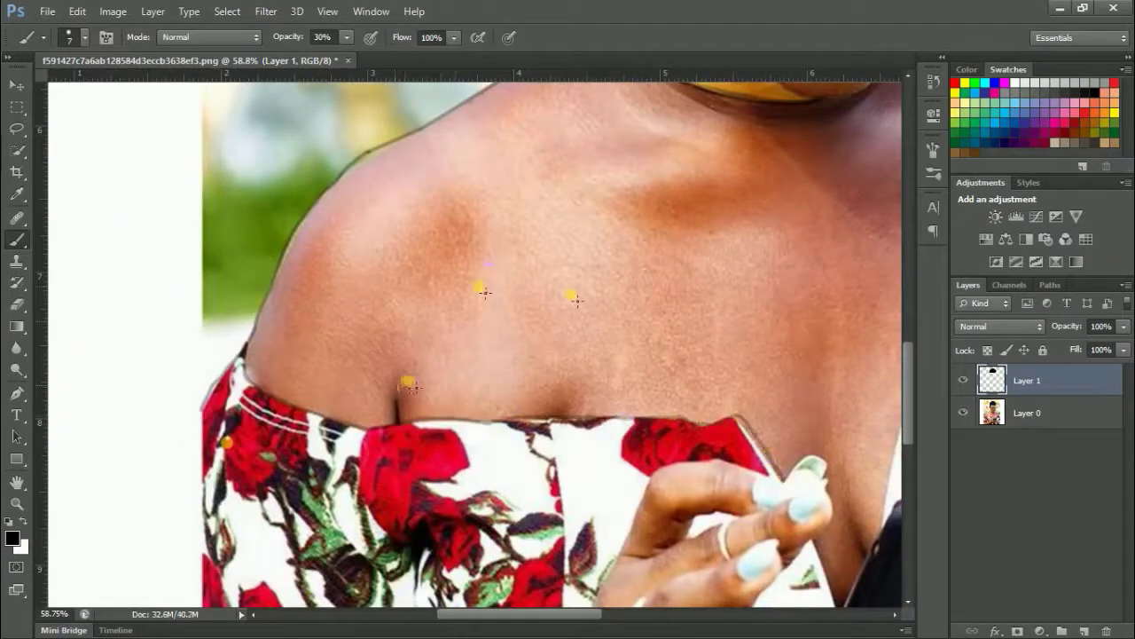
{"action": "mouse_move", "coordinate": [631, 126]}
{"action": "left_mouse_down"}
{"action": "mouse_move", "coordinate": [735, 292]}
{"action": "mouse_move", "coordinate": [668, 363]}
{"action": "mouse_move", "coordinate": [395, 445]}
{"action": "mouse_move", "coordinate": [362, 595]}
{"action": "left_mouse_up"}
{"action": "scroll", "coordinate": [379, 547], "scroll_direction": "down", "scroll_amount": 3}
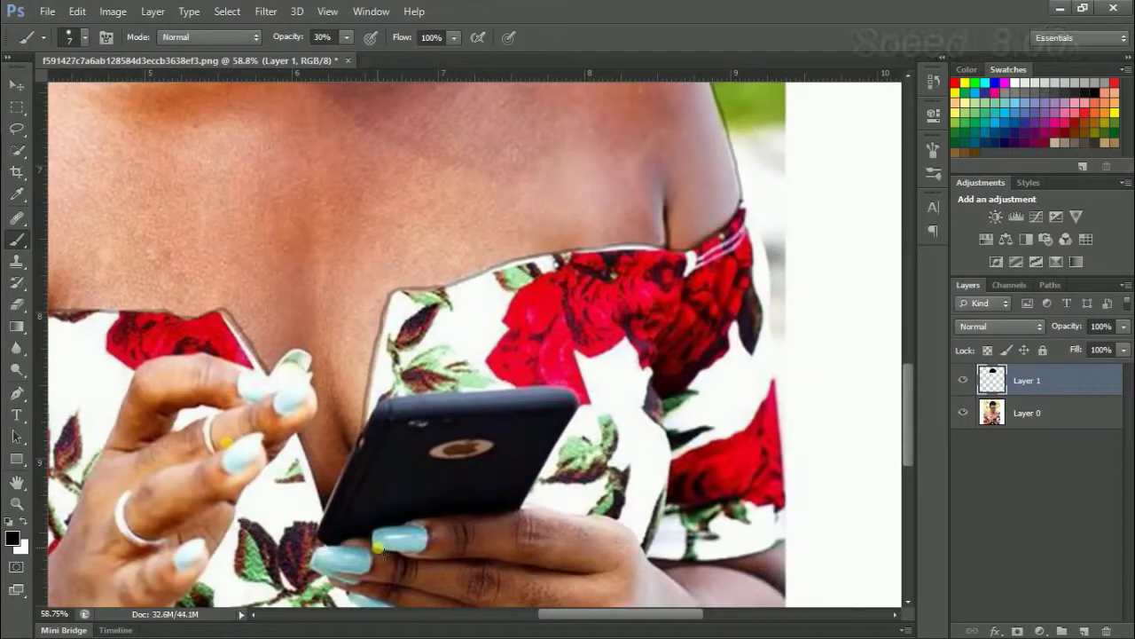
{"action": "mouse_move", "coordinate": [259, 379]}
{"action": "left_mouse_down"}
{"action": "mouse_move", "coordinate": [293, 417]}
{"action": "mouse_move", "coordinate": [319, 506]}
{"action": "left_mouse_up"}
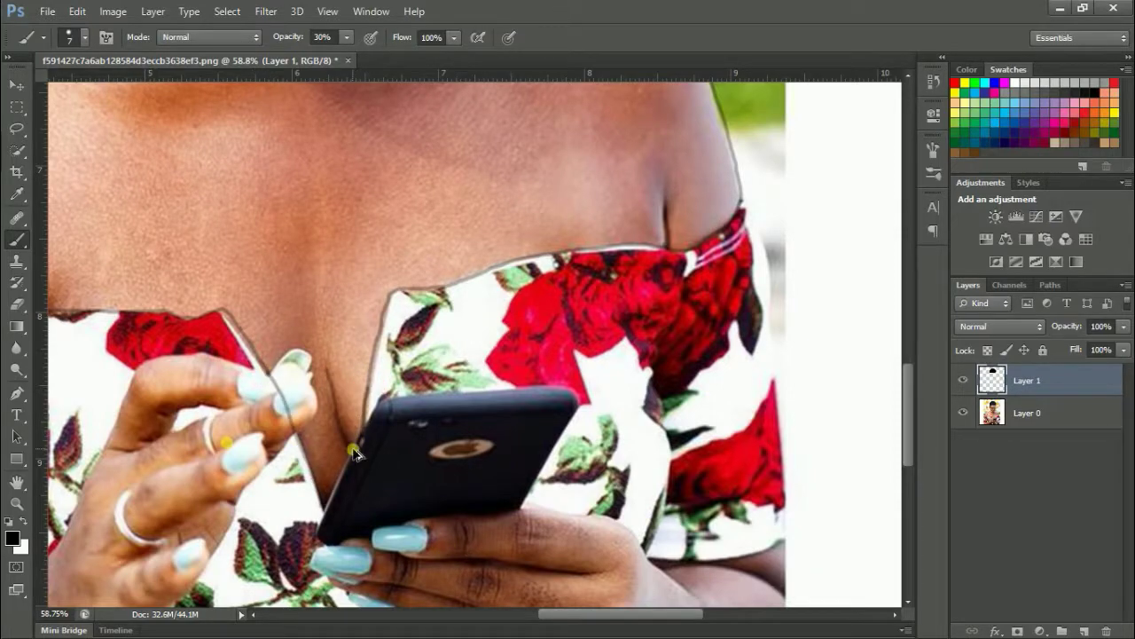
Hide the photo and add a white-filled Layer 2 below the line drawing
{"action": "left_click", "coordinate": [963, 412]}
{"action": "left_click", "coordinate": [1124, 284]}
{"action": "left_click", "coordinate": [1060, 243]}
{"action": "key", "text": "ctrl+BackSpace"}
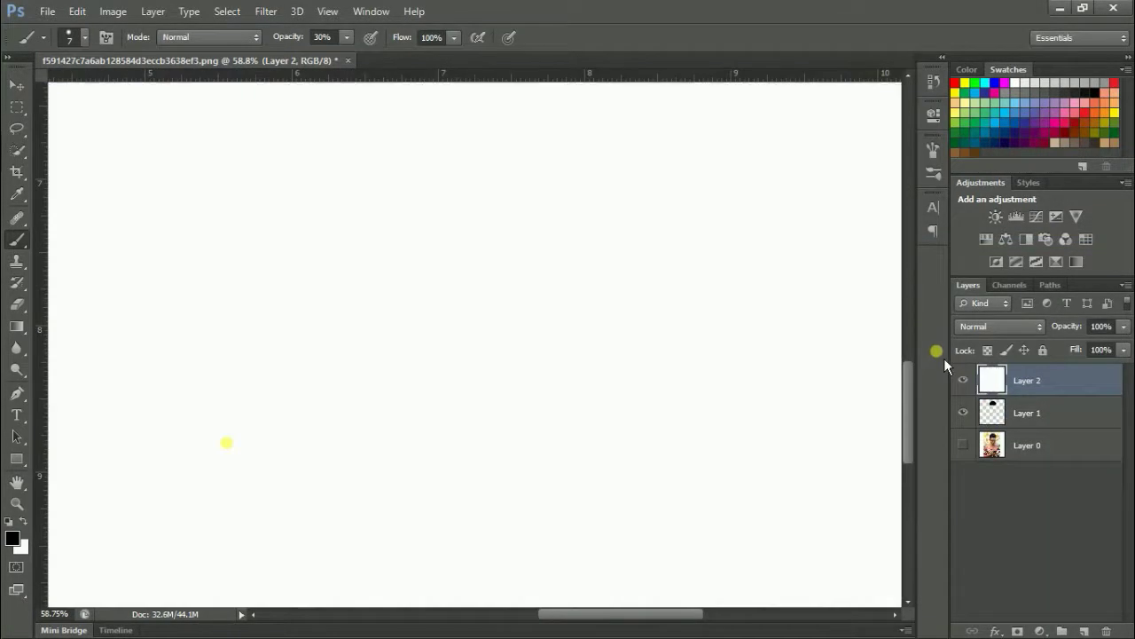
{"action": "left_click_drag", "start_coordinate": [1027, 380], "coordinate": [1027, 417]}
With a smaller eraser on Layer 1, erase the stray upper-left jawline and a right-jaw mark
{"action": "scroll", "coordinate": [559, 382], "scroll_direction": "down", "scroll_amount": 5}
{"action": "scroll", "coordinate": [558, 381], "scroll_direction": "up", "scroll_amount": 4}
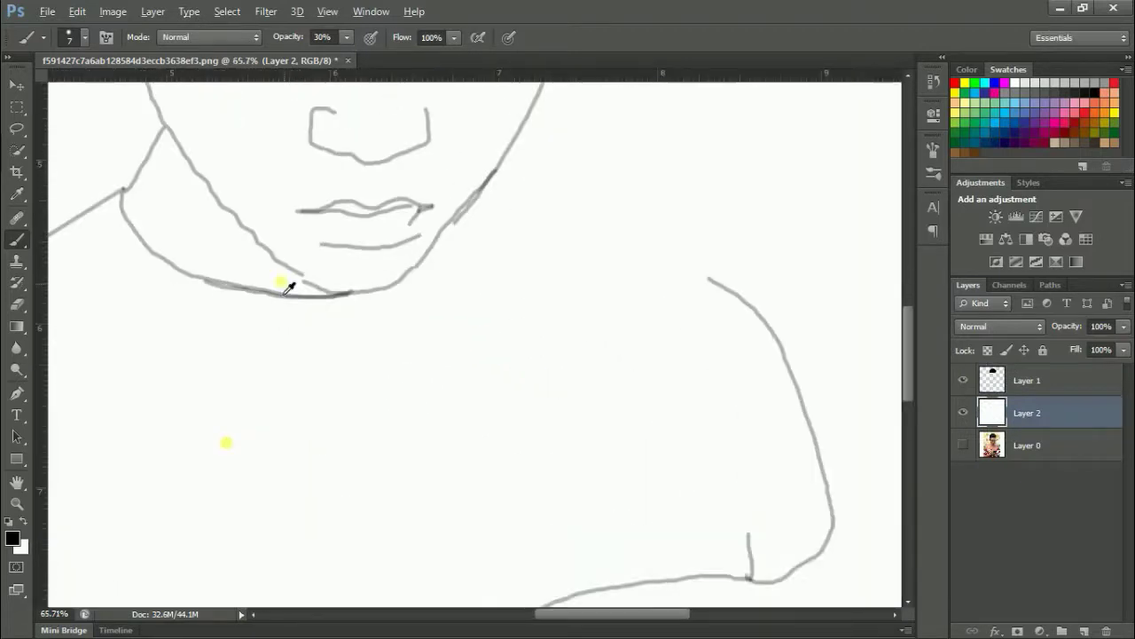
{"action": "scroll", "coordinate": [506, 539], "scroll_direction": "up", "scroll_amount": 5}
{"action": "scroll", "coordinate": [471, 536], "scroll_direction": "up", "scroll_amount": 2}
{"action": "left_click_drag", "start_coordinate": [471, 536], "coordinate": [444, 456]}
{"action": "key", "text": "e"}
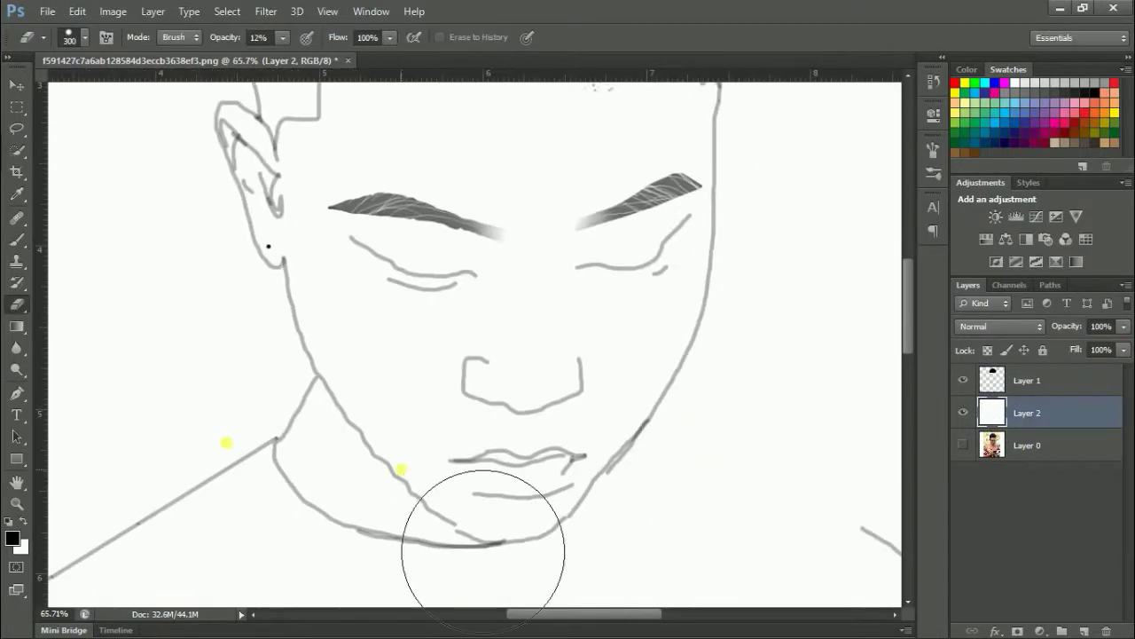
{"action": "key", "text": "bracketleft"}
{"action": "key", "text": "bracketleft"}
{"action": "key", "text": "bracketleft"}
{"action": "left_click", "coordinate": [301, 290]}
{"action": "key", "text": "ctrl+z"}
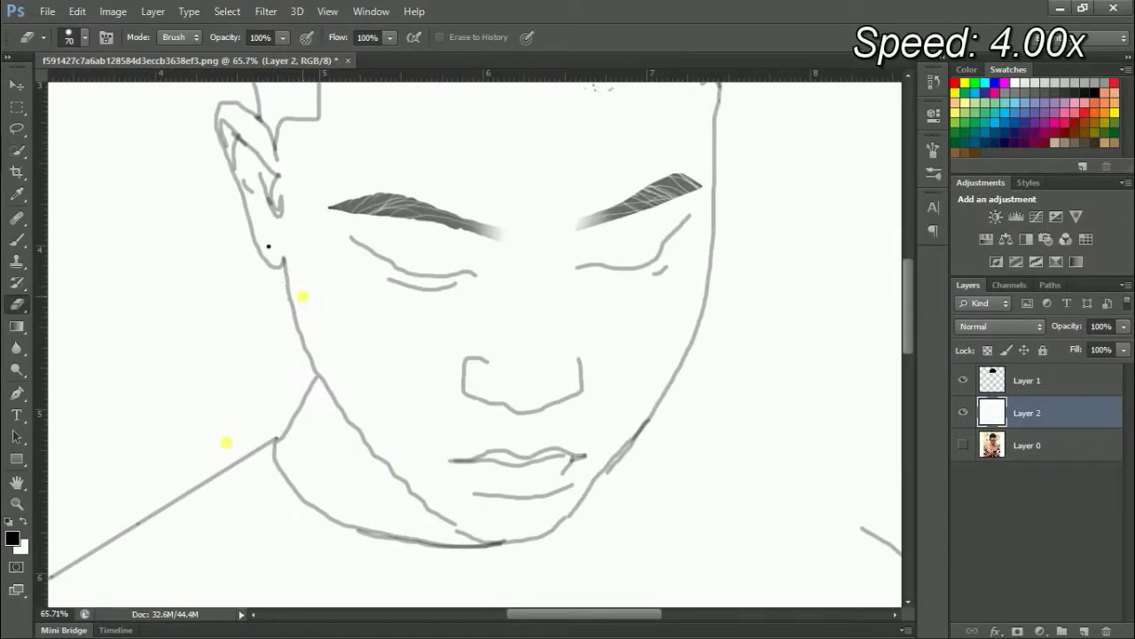
{"action": "left_click", "coordinate": [1040, 381]}
{"action": "left_click_drag", "start_coordinate": [302, 287], "coordinate": [479, 528]}
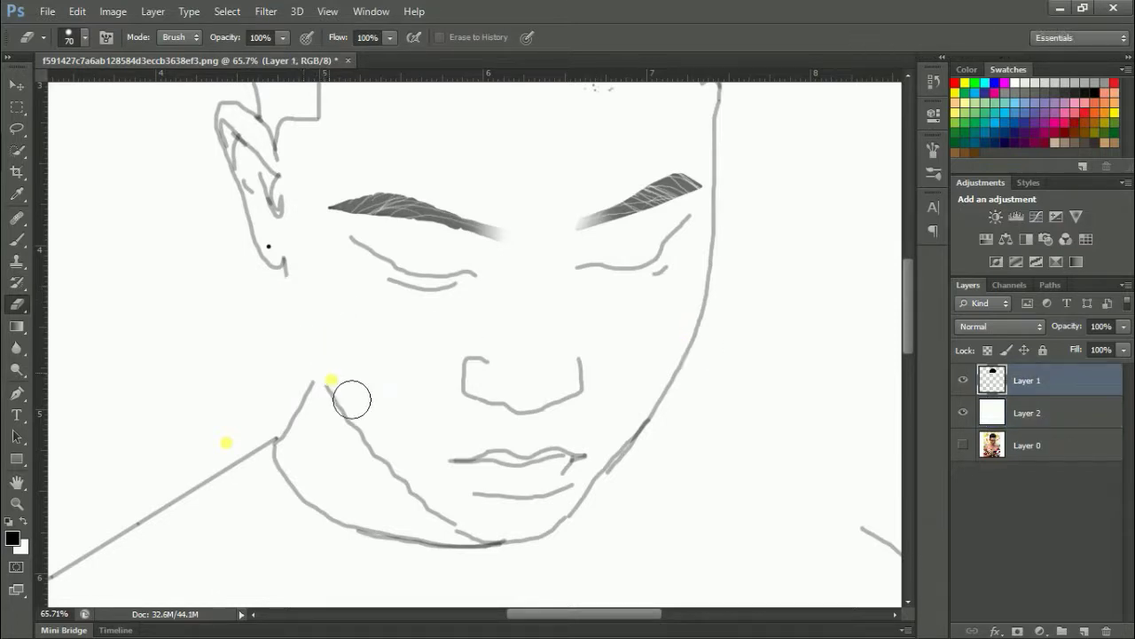
{"action": "left_click", "coordinate": [632, 464]}
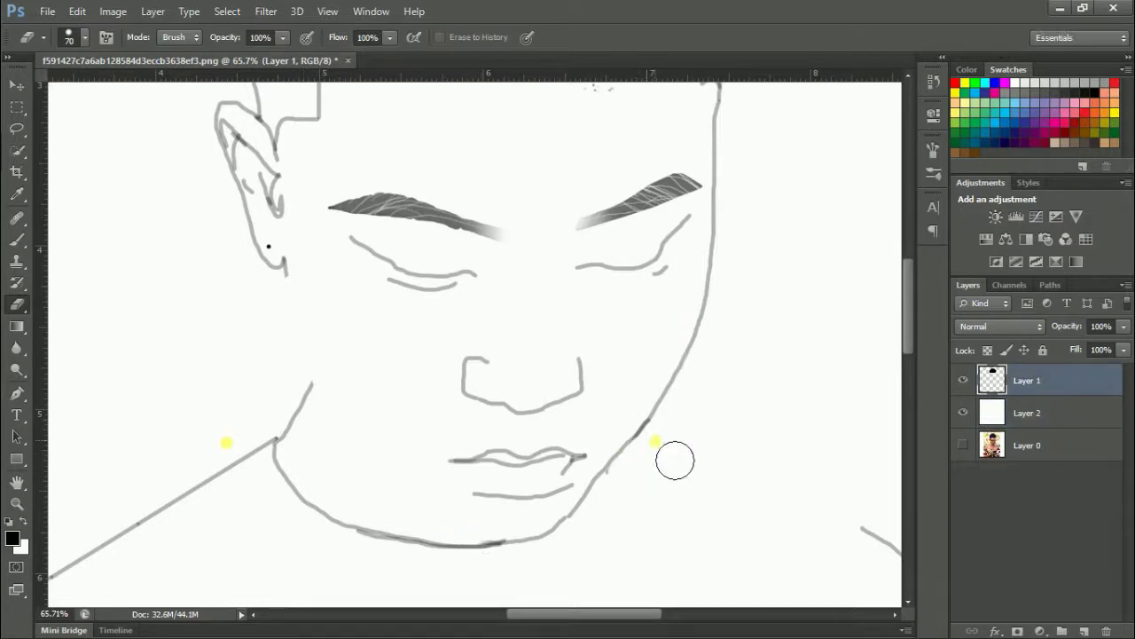
Move Layer 0 between Layer 1 and Layer 2, show it, and trace the neck and collar edges
{"action": "key", "text": "b"}
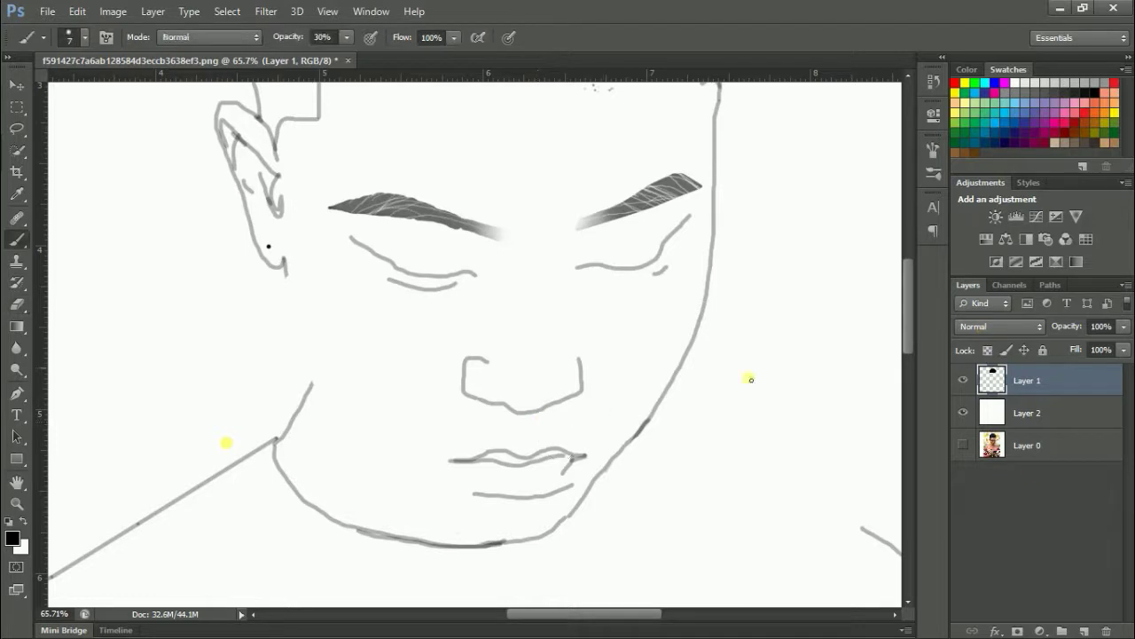
{"action": "mouse_move", "coordinate": [1027, 445]}
{"action": "left_mouse_down"}
{"action": "mouse_move", "coordinate": [1039, 431]}
{"action": "mouse_move", "coordinate": [1029, 397]}
{"action": "left_mouse_up"}
{"action": "left_click", "coordinate": [967, 413]}
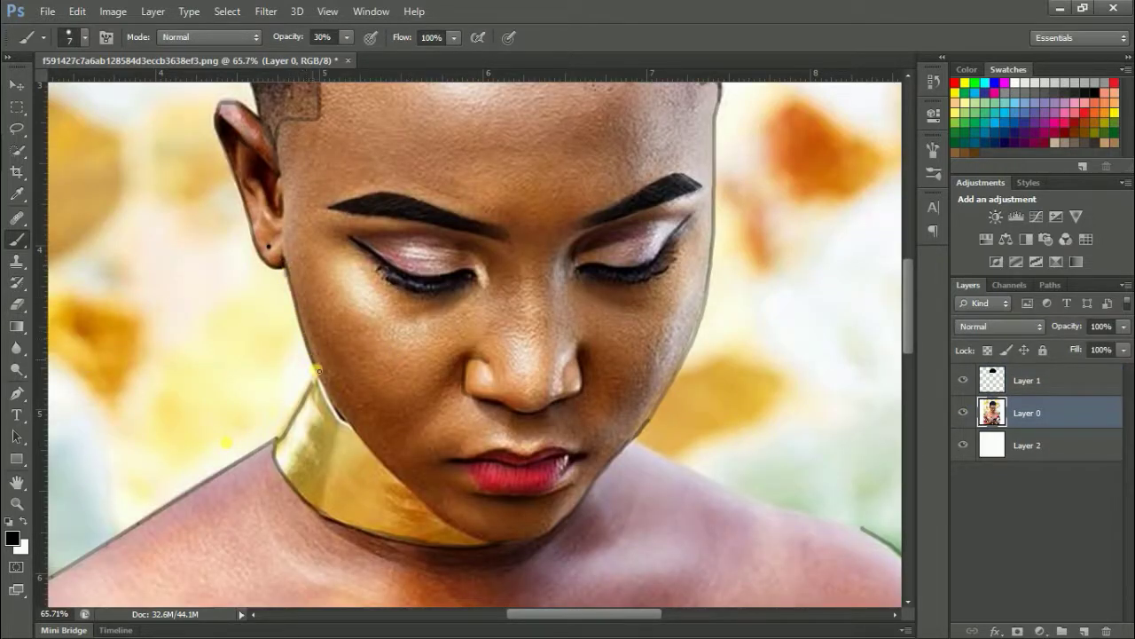
{"action": "left_click_drag", "start_coordinate": [318, 370], "coordinate": [351, 420]}
{"action": "left_click_drag", "start_coordinate": [335, 400], "coordinate": [389, 462]}
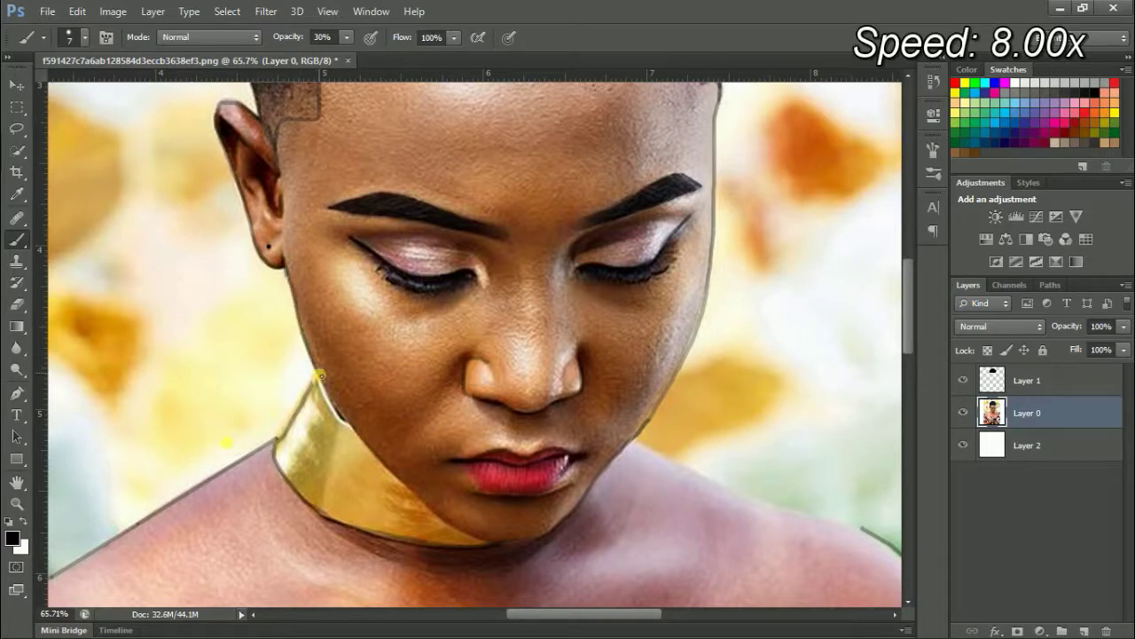
{"action": "mouse_move", "coordinate": [362, 432]}
{"action": "left_mouse_down"}
{"action": "mouse_move", "coordinate": [445, 519]}
{"action": "mouse_move", "coordinate": [543, 537]}
{"action": "left_mouse_up"}
On Layer 1, retrace the jaw and neck from the ear down to the collar
{"action": "left_click", "coordinate": [963, 413]}
{"action": "left_click", "coordinate": [963, 413]}
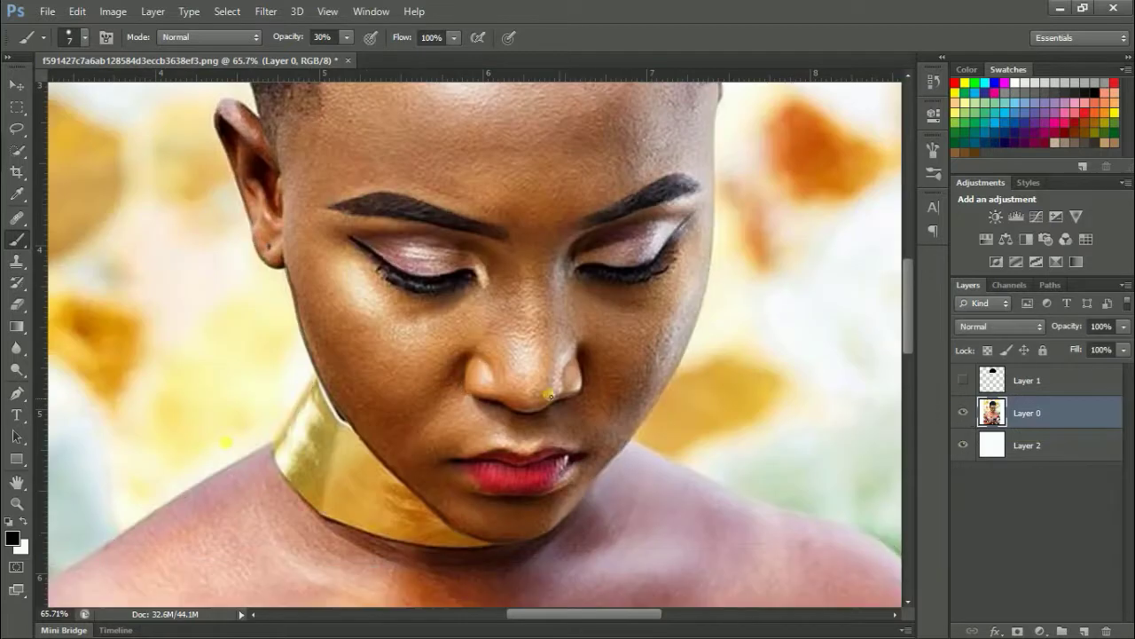
{"action": "left_click", "coordinate": [1027, 380]}
{"action": "mouse_move", "coordinate": [290, 280]}
{"action": "left_mouse_down"}
{"action": "mouse_move", "coordinate": [317, 367]}
{"action": "mouse_move", "coordinate": [366, 441]}
{"action": "mouse_move", "coordinate": [435, 510]}
{"action": "mouse_move", "coordinate": [524, 538]}
{"action": "left_mouse_up"}
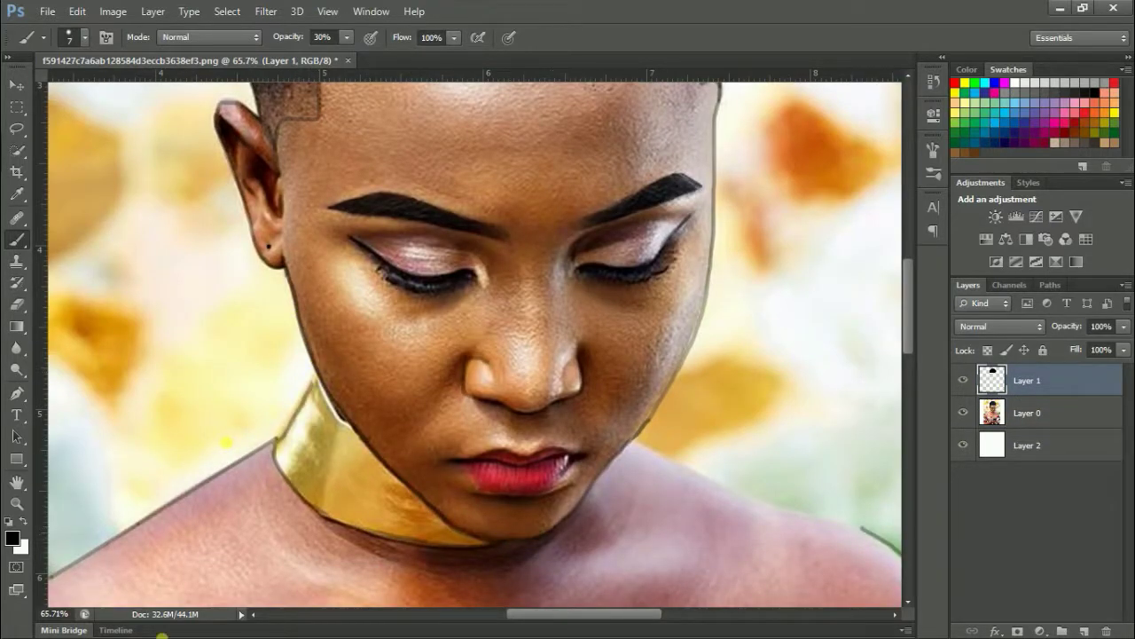
Hide the photo so only the line art shows on white, keeping Layer 1 active
{"action": "left_click", "coordinate": [963, 412]}
{"action": "left_click", "coordinate": [1009, 411]}
{"action": "left_click", "coordinate": [963, 412]}
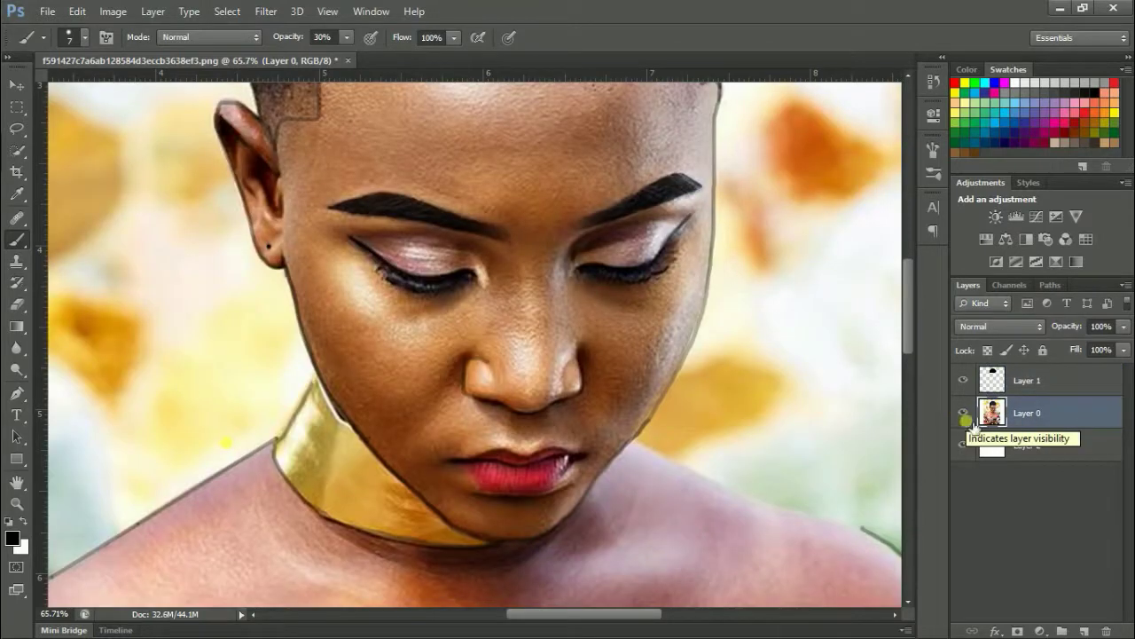
{"action": "scroll", "coordinate": [970, 434], "scroll_direction": "down", "scroll_amount": 1}
{"action": "scroll", "coordinate": [970, 435], "scroll_direction": "down", "scroll_amount": 3}
{"action": "left_click", "coordinate": [963, 413]}
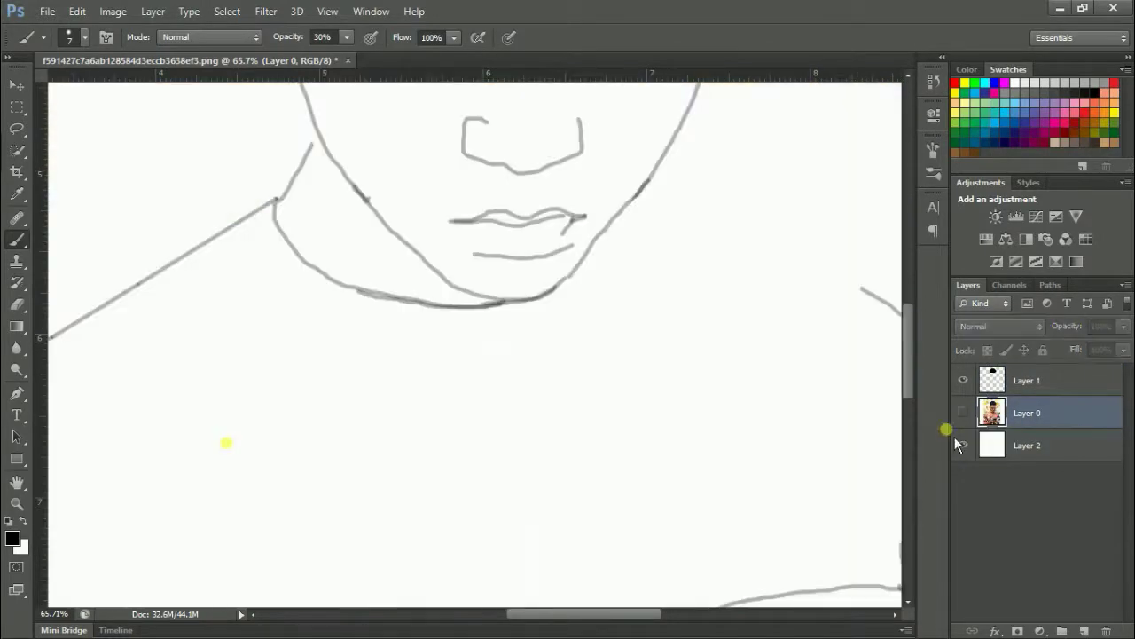
{"action": "scroll", "coordinate": [696, 419], "scroll_direction": "down", "scroll_amount": 5}
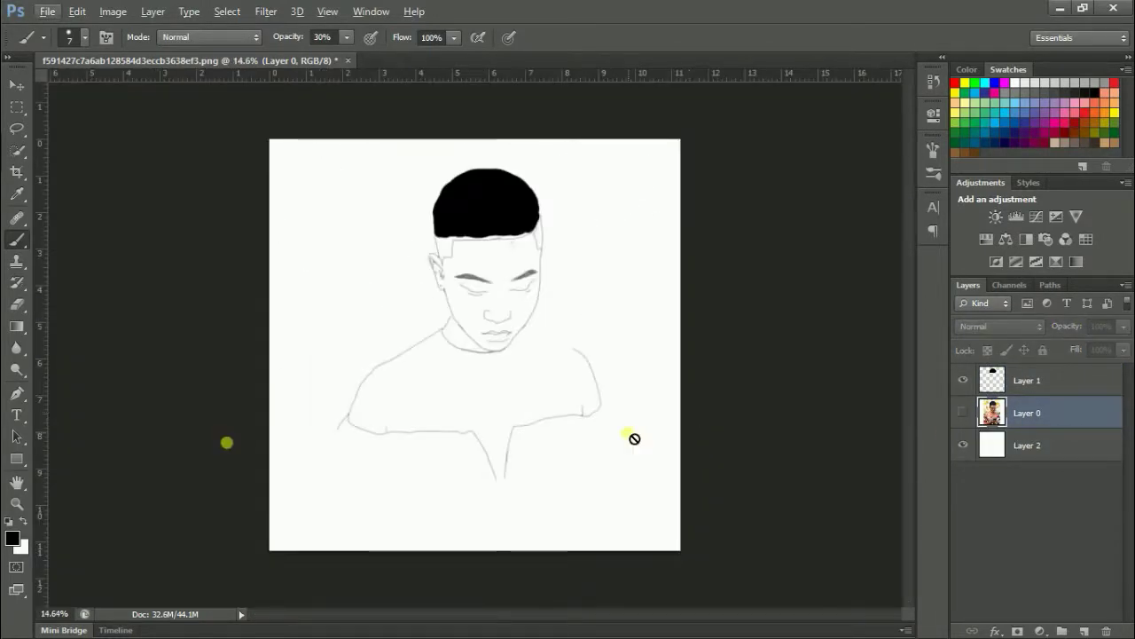
{"action": "scroll", "coordinate": [499, 269], "scroll_direction": "up", "scroll_amount": 3}
{"action": "scroll", "coordinate": [266, 269], "scroll_direction": "up", "scroll_amount": 2}
{"action": "key", "text": "alt+bracketright"}
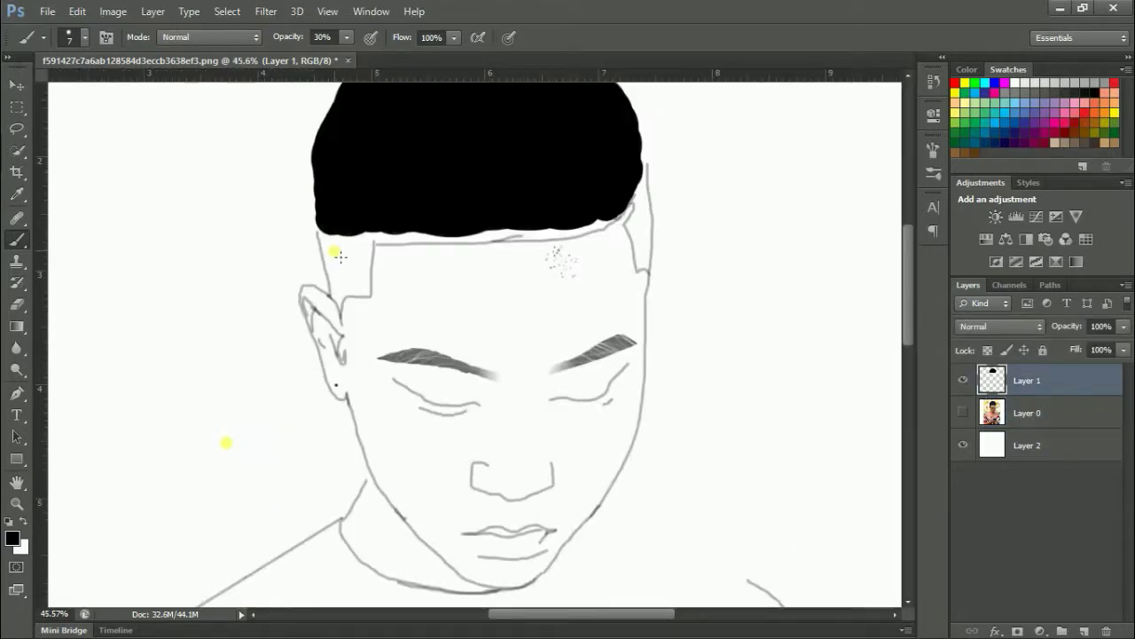
Load the grainy scattered airbrush preset and enlarge it to size 40
{"action": "right_click", "coordinate": [337, 249]}
{"action": "key", "text": "Escape"}
{"action": "left_click", "coordinate": [934, 150]}
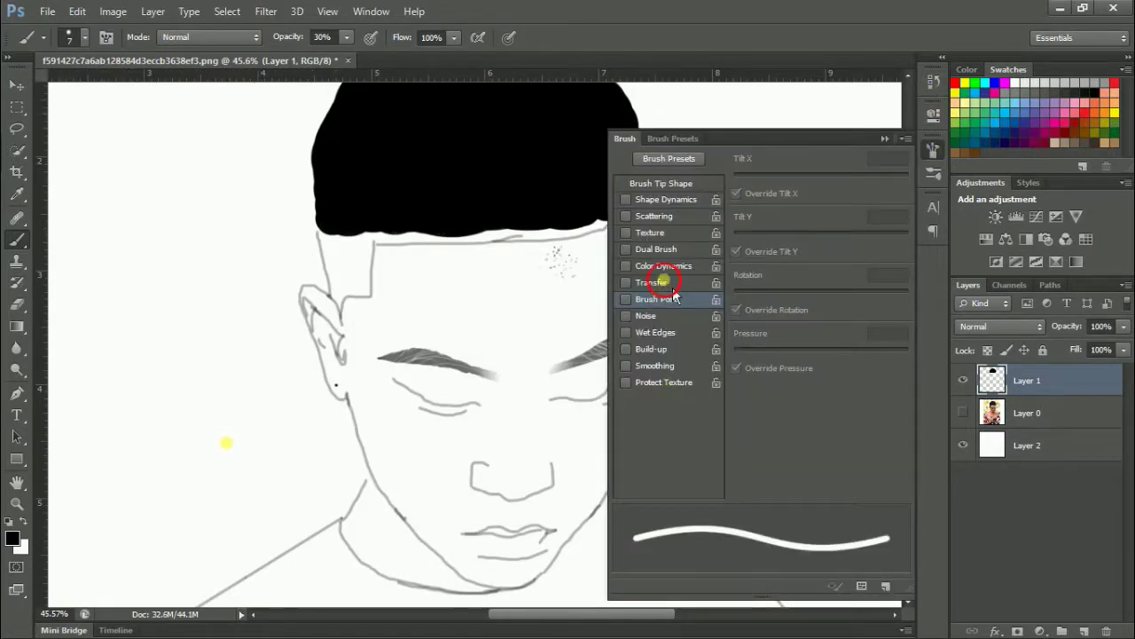
{"action": "left_click", "coordinate": [661, 282]}
{"action": "left_click", "coordinate": [669, 158]}
{"action": "double_click", "coordinate": [701, 452]}
{"action": "left_click", "coordinate": [736, 213]}
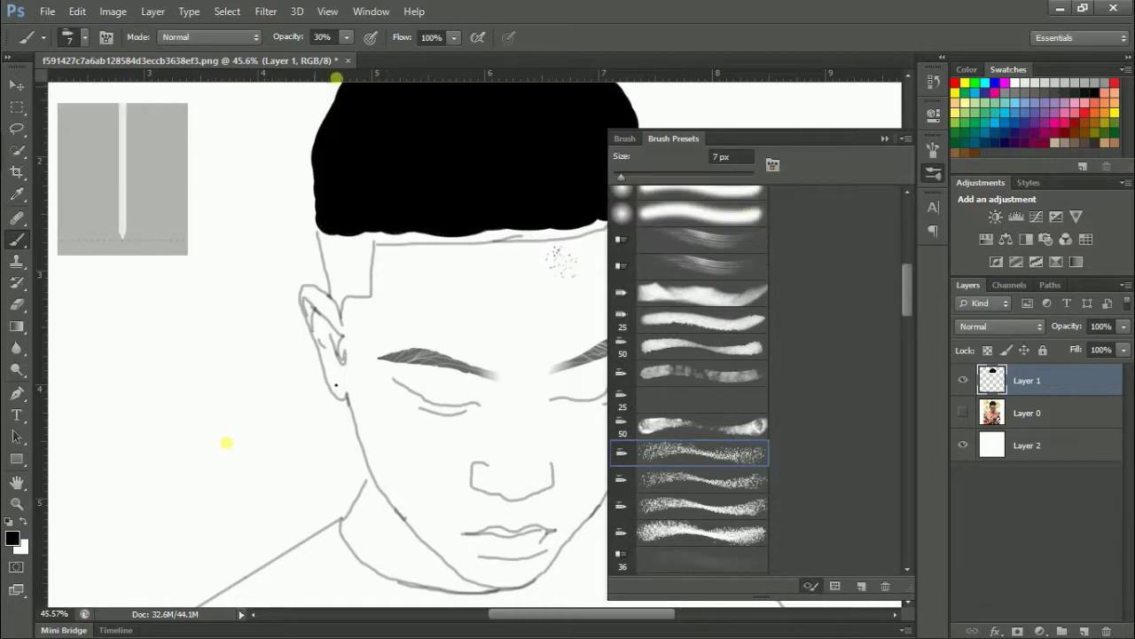
{"action": "left_click", "coordinate": [467, 243]}
{"action": "key", "text": "bracketright"}
{"action": "key", "text": "bracketright"}
{"action": "key", "text": "bracketright"}
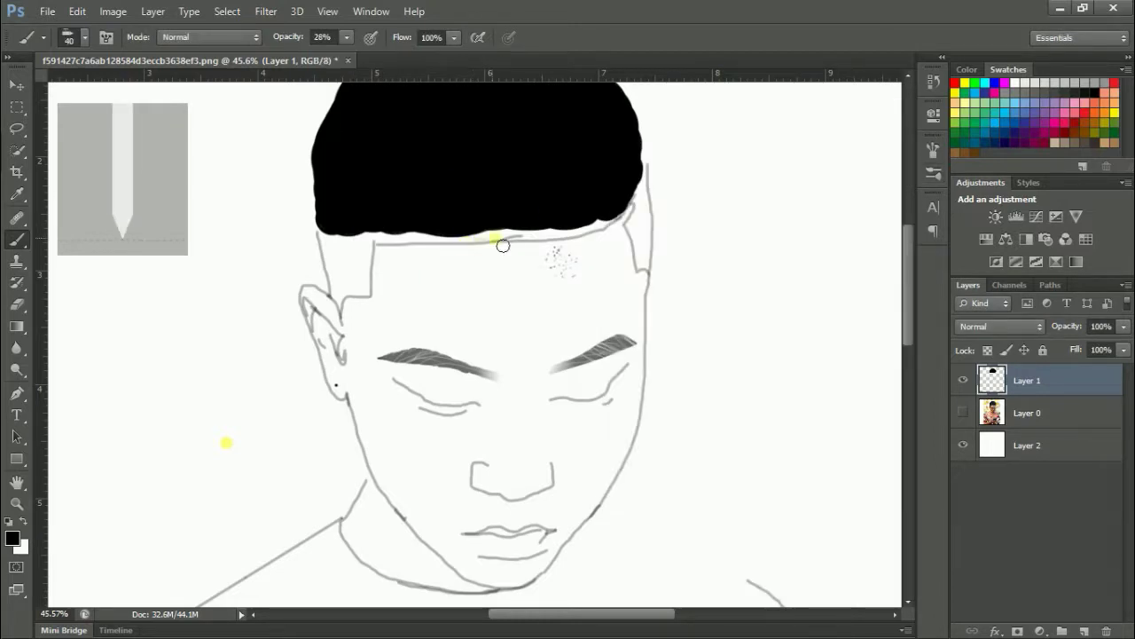
Paint grainy strokes across the whole hairline at size 90, darkening the temple patch
{"action": "left_click_drag", "start_coordinate": [347, 37], "coordinate": [443, 63]}
{"action": "mouse_move", "coordinate": [537, 238]}
{"action": "left_mouse_down"}
{"action": "mouse_move", "coordinate": [379, 246]}
{"action": "mouse_move", "coordinate": [468, 246]}
{"action": "left_mouse_up"}
{"action": "key", "text": "bracketright"}
{"action": "key", "text": "bracketright"}
{"action": "key", "text": "bracketright"}
{"action": "mouse_move", "coordinate": [562, 236]}
{"action": "left_mouse_down"}
{"action": "mouse_move", "coordinate": [368, 261]}
{"action": "mouse_move", "coordinate": [348, 251]}
{"action": "left_mouse_up"}
{"action": "left_click_drag", "start_coordinate": [341, 272], "coordinate": [353, 258]}
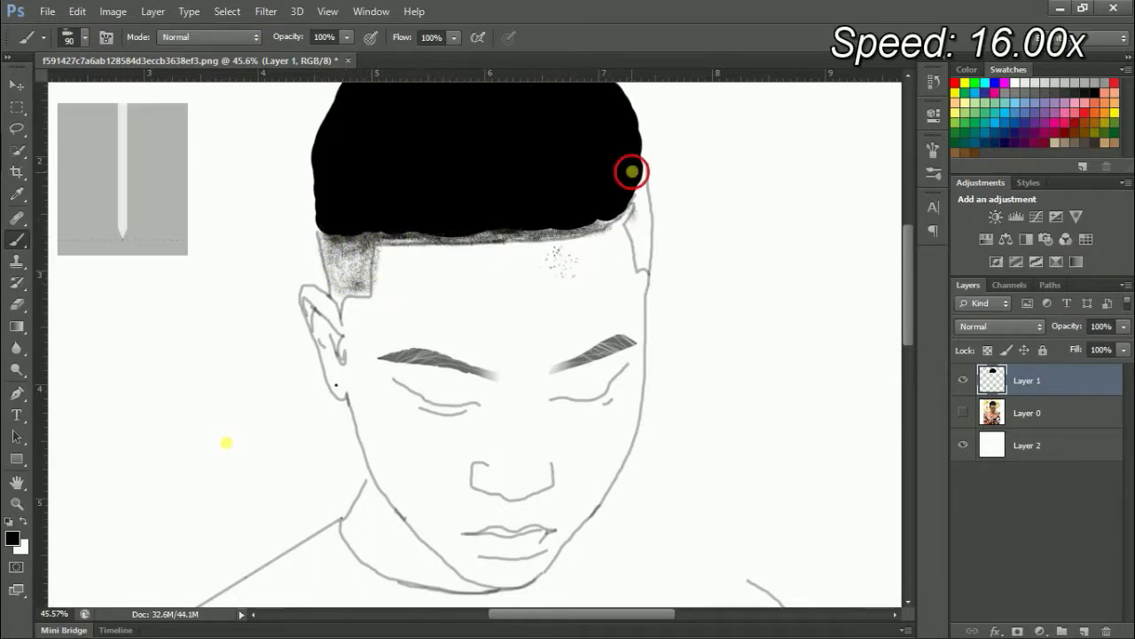
At size 70, stipple black texture over the upper hair edge and around its outline
{"action": "scroll", "coordinate": [621, 208], "scroll_direction": "up", "scroll_amount": 3}
{"action": "scroll", "coordinate": [621, 207], "scroll_direction": "up", "scroll_amount": 3}
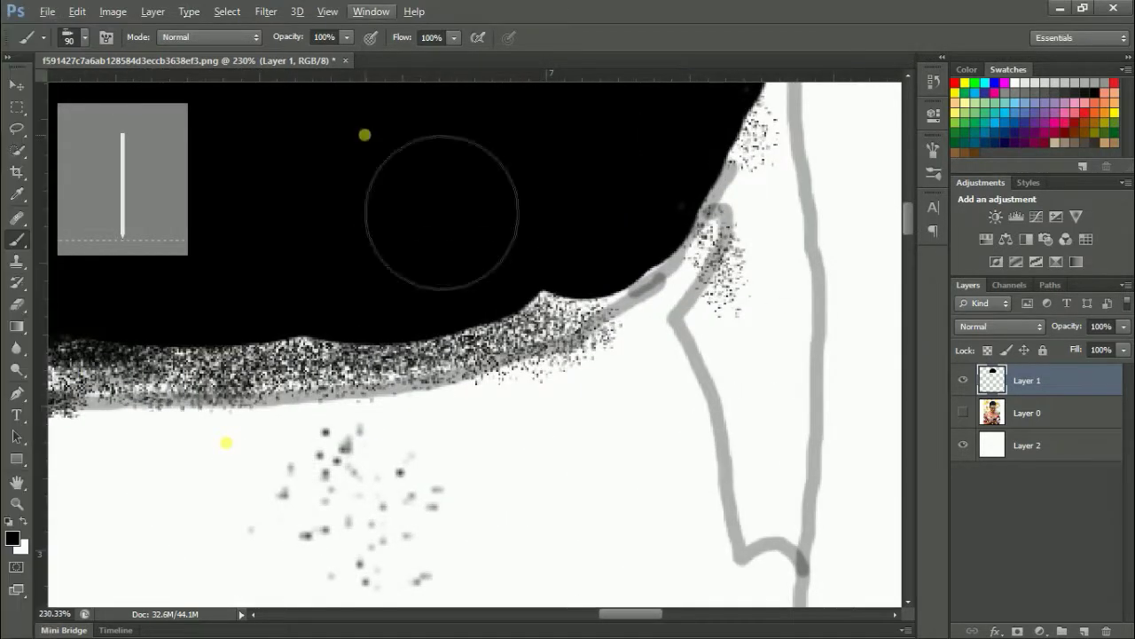
{"action": "scroll", "coordinate": [442, 213], "scroll_direction": "down", "scroll_amount": 2}
{"action": "scroll", "coordinate": [684, 455], "scroll_direction": "up", "scroll_amount": 3}
{"action": "key", "text": "bracketleft"}
{"action": "key", "text": "bracketleft"}
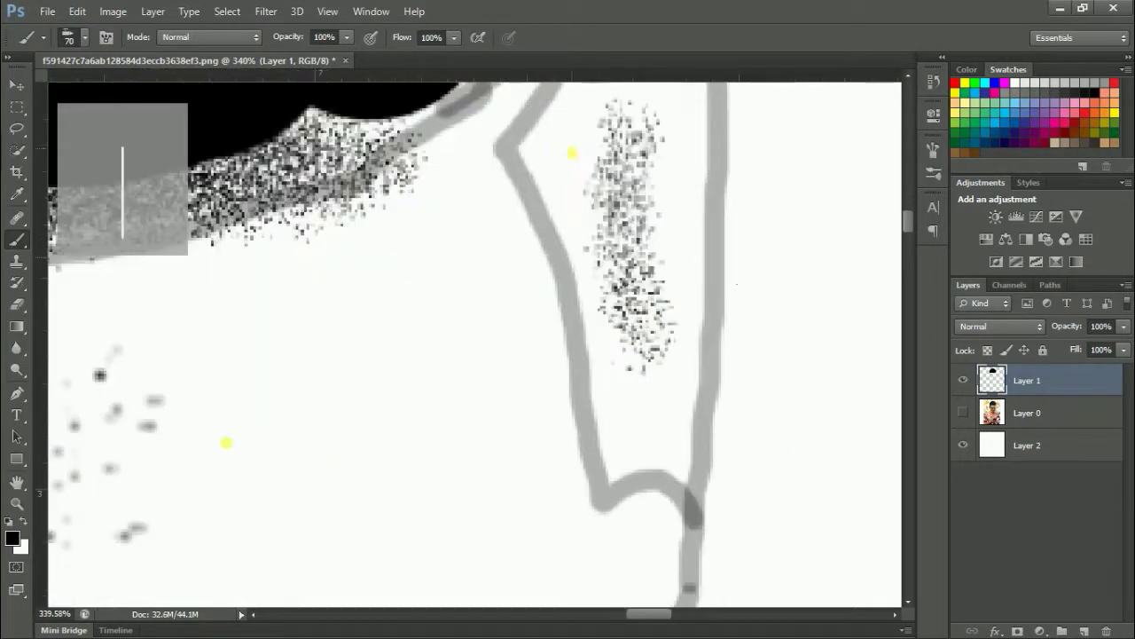
{"action": "left_click_drag", "start_coordinate": [621, 142], "coordinate": [690, 506]}
{"action": "scroll", "coordinate": [715, 286], "scroll_direction": "up", "scroll_amount": 3}
{"action": "mouse_move", "coordinate": [715, 286]}
{"action": "left_mouse_down"}
{"action": "mouse_move", "coordinate": [600, 172]}
{"action": "mouse_move", "coordinate": [696, 222]}
{"action": "mouse_move", "coordinate": [785, 532]}
{"action": "mouse_move", "coordinate": [790, 405]}
{"action": "mouse_move", "coordinate": [760, 355]}
{"action": "mouse_move", "coordinate": [643, 533]}
{"action": "mouse_move", "coordinate": [760, 431]}
{"action": "mouse_move", "coordinate": [760, 304]}
{"action": "mouse_move", "coordinate": [734, 203]}
{"action": "mouse_move", "coordinate": [519, 448]}
{"action": "mouse_move", "coordinate": [735, 228]}
{"action": "mouse_move", "coordinate": [735, 329]}
{"action": "mouse_move", "coordinate": [651, 317]}
{"action": "left_mouse_up"}
{"action": "scroll", "coordinate": [651, 317], "scroll_direction": "up", "scroll_amount": 3}
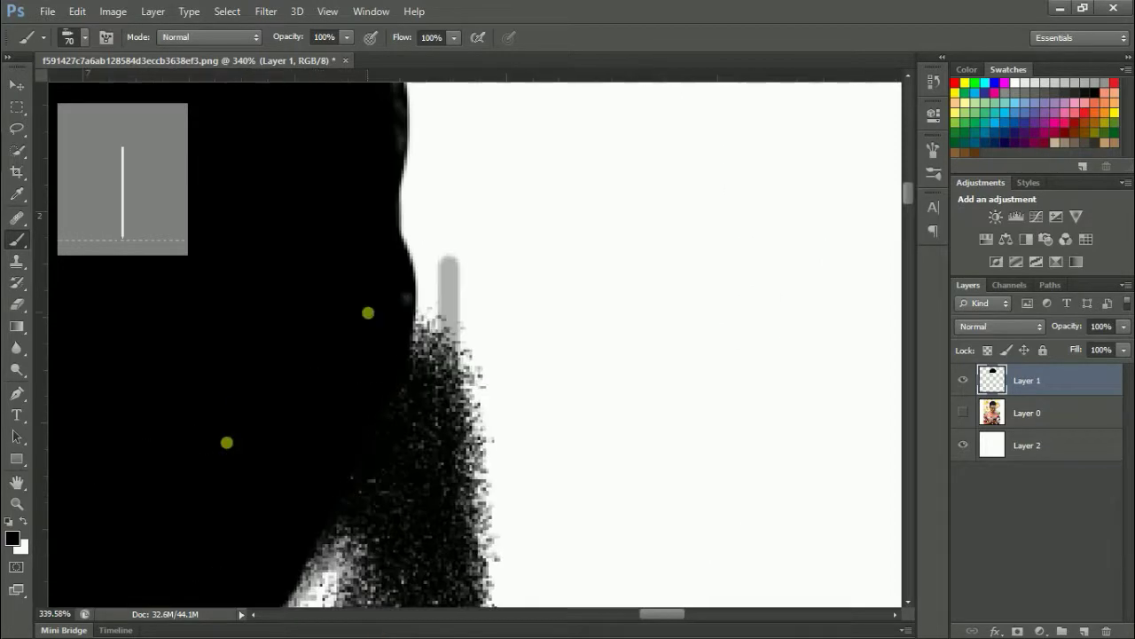
{"action": "mouse_move", "coordinate": [457, 401]}
{"action": "left_mouse_down"}
{"action": "mouse_move", "coordinate": [477, 367]}
{"action": "mouse_move", "coordinate": [507, 216]}
{"action": "mouse_move", "coordinate": [494, 228]}
{"action": "left_mouse_up"}
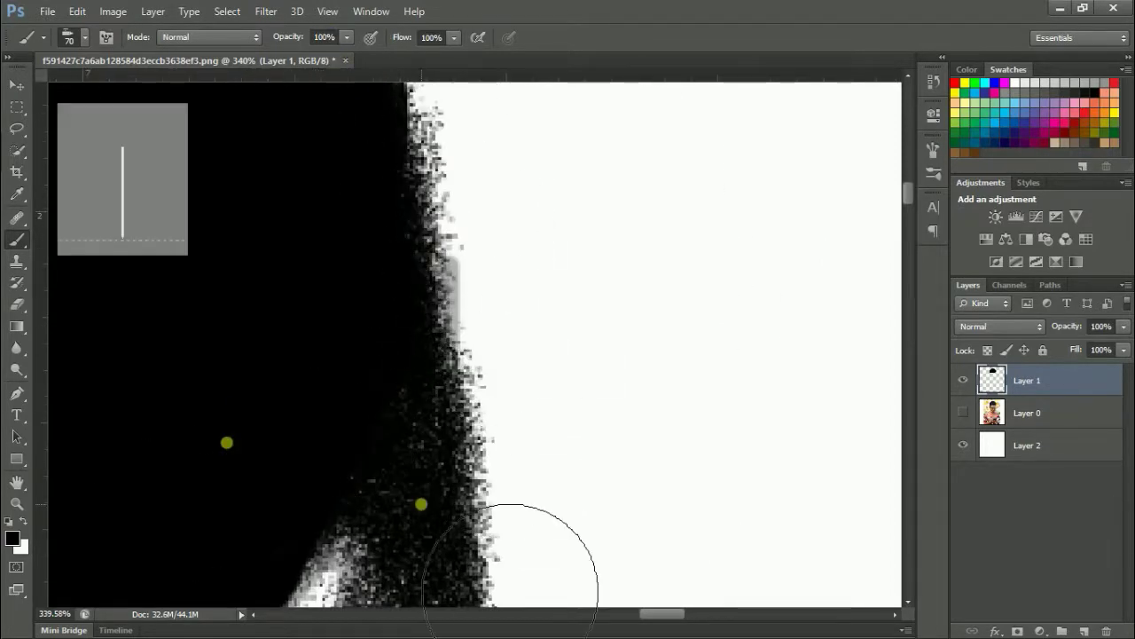
{"action": "scroll", "coordinate": [511, 590], "scroll_direction": "down", "scroll_amount": 5}
{"action": "scroll", "coordinate": [265, 432], "scroll_direction": "up", "scroll_amount": 5}
{"action": "mouse_move", "coordinate": [292, 462]}
{"action": "left_mouse_down"}
{"action": "mouse_move", "coordinate": [265, 432]}
{"action": "mouse_move", "coordinate": [372, 408]}
{"action": "mouse_move", "coordinate": [701, 479]}
{"action": "mouse_move", "coordinate": [647, 475]}
{"action": "mouse_move", "coordinate": [680, 456]}
{"action": "left_mouse_up"}
Stipple the hair's lower edge and sideburns into a grainy, speckled fade
{"action": "scroll", "coordinate": [679, 456], "scroll_direction": "right", "scroll_amount": 3}
{"action": "mouse_move", "coordinate": [520, 497]}
{"action": "left_mouse_down"}
{"action": "mouse_move", "coordinate": [709, 470]}
{"action": "mouse_move", "coordinate": [411, 495]}
{"action": "mouse_move", "coordinate": [665, 532]}
{"action": "mouse_move", "coordinate": [620, 425]}
{"action": "mouse_move", "coordinate": [737, 443]}
{"action": "mouse_move", "coordinate": [754, 364]}
{"action": "mouse_move", "coordinate": [519, 469]}
{"action": "mouse_move", "coordinate": [514, 481]}
{"action": "mouse_move", "coordinate": [735, 393]}
{"action": "left_mouse_up"}
{"action": "scroll", "coordinate": [638, 404], "scroll_direction": "left", "scroll_amount": 3}
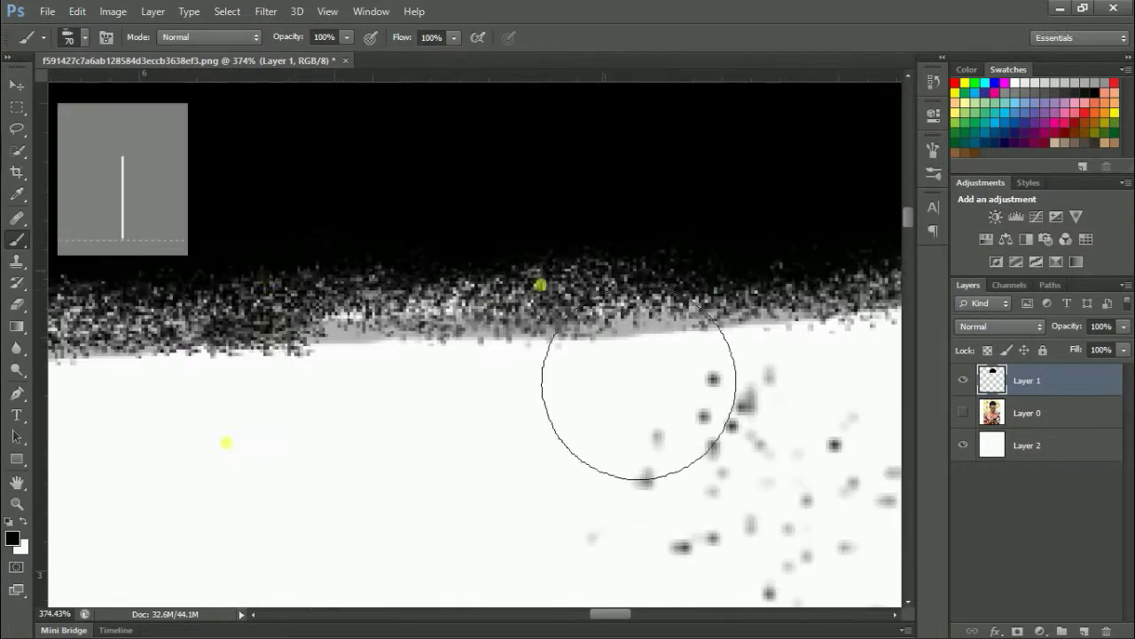
{"action": "mouse_move", "coordinate": [638, 386]}
{"action": "left_mouse_down"}
{"action": "mouse_move", "coordinate": [228, 431]}
{"action": "mouse_move", "coordinate": [482, 431]}
{"action": "left_mouse_up"}
{"action": "scroll", "coordinate": [388, 466], "scroll_direction": "left", "scroll_amount": 3}
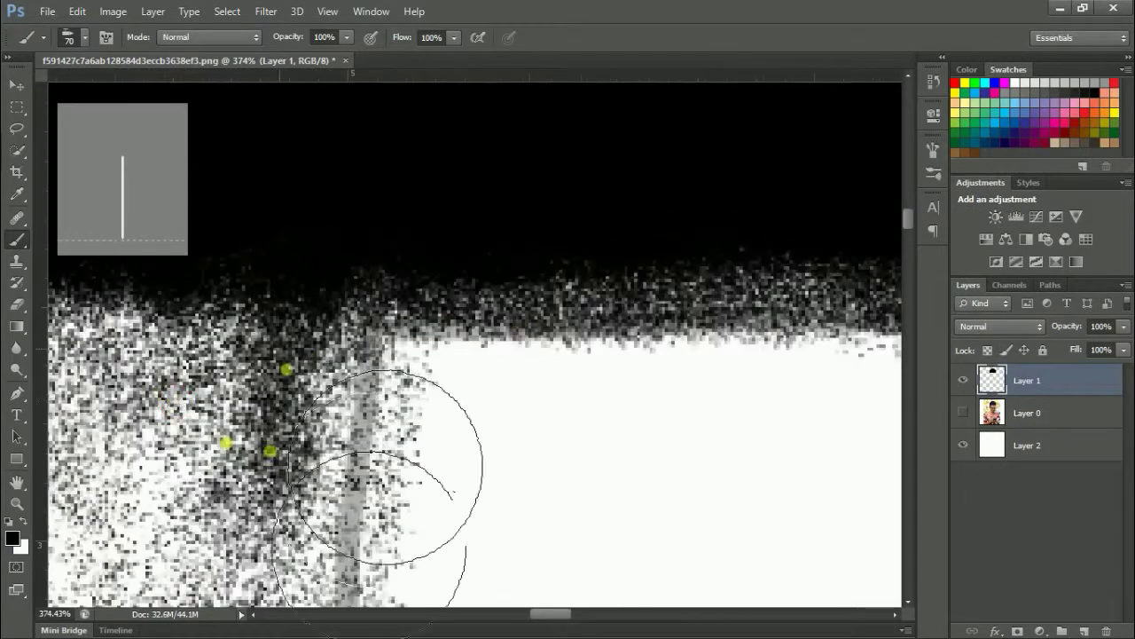
{"action": "scroll", "coordinate": [386, 466], "scroll_direction": "left", "scroll_amount": 3}
{"action": "mouse_move", "coordinate": [760, 506]}
{"action": "left_mouse_down"}
{"action": "mouse_move", "coordinate": [515, 381]}
{"action": "mouse_move", "coordinate": [621, 479]}
{"action": "mouse_move", "coordinate": [754, 519]}
{"action": "mouse_move", "coordinate": [317, 266]}
{"action": "mouse_move", "coordinate": [798, 520]}
{"action": "mouse_move", "coordinate": [534, 426]}
{"action": "mouse_move", "coordinate": [736, 455]}
{"action": "mouse_move", "coordinate": [392, 240]}
{"action": "left_mouse_up"}
{"action": "scroll", "coordinate": [630, 417], "scroll_direction": "down", "scroll_amount": 3}
Stipple over the sideburn area and undo an accidental white fill of the hair layer
{"action": "scroll", "coordinate": [632, 420], "scroll_direction": "down", "scroll_amount": 3}
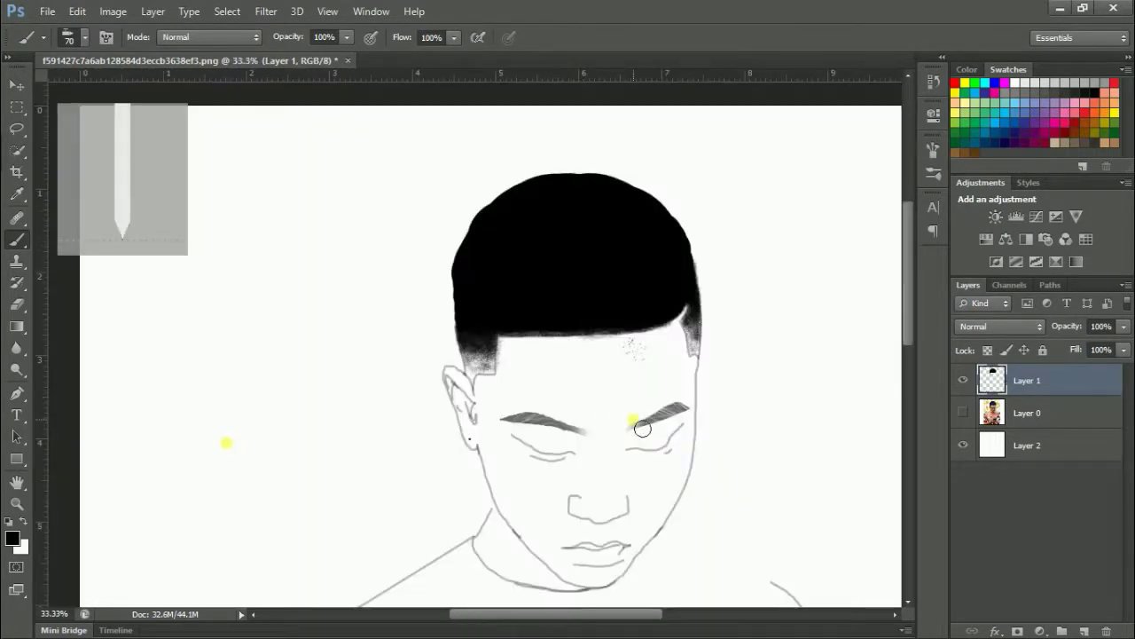
{"action": "scroll", "coordinate": [499, 370], "scroll_direction": "up", "scroll_amount": 6}
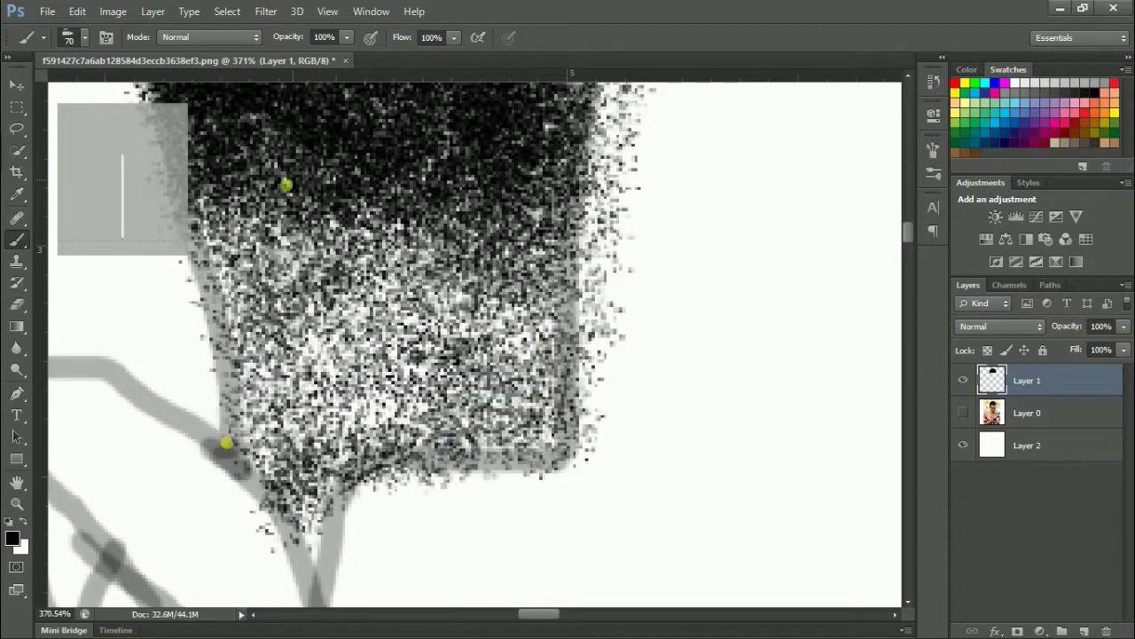
{"action": "mouse_move", "coordinate": [285, 185]}
{"action": "left_mouse_down"}
{"action": "mouse_move", "coordinate": [299, 260]}
{"action": "mouse_move", "coordinate": [630, 461]}
{"action": "left_mouse_up"}
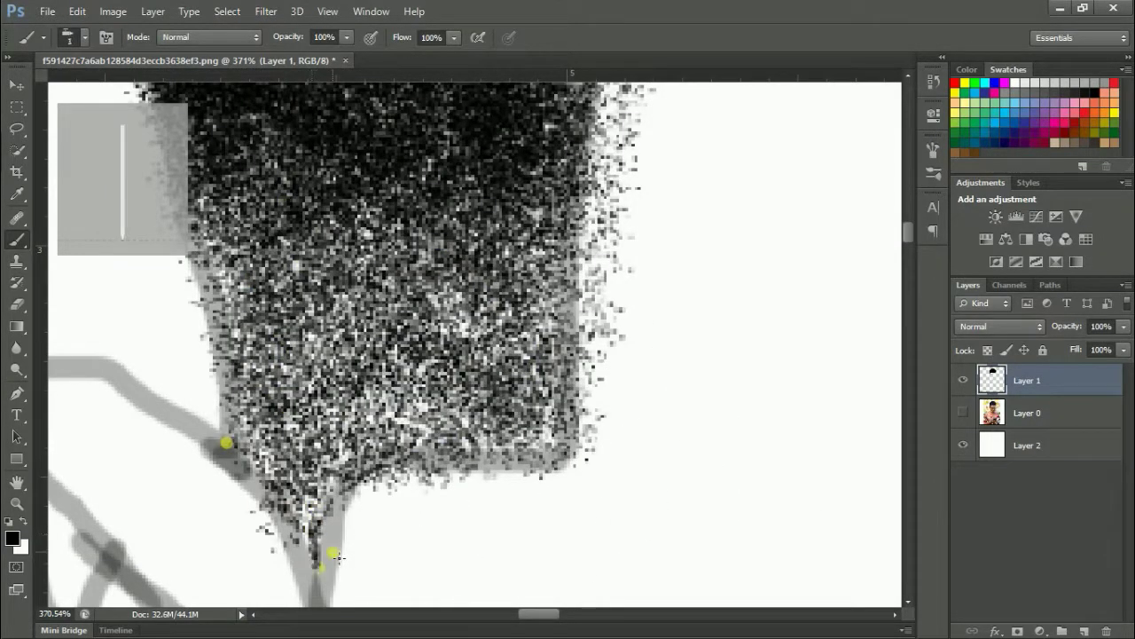
{"action": "scroll", "coordinate": [476, 552], "scroll_direction": "down", "scroll_amount": 6}
{"action": "key", "text": "ctrl+BackSpace"}
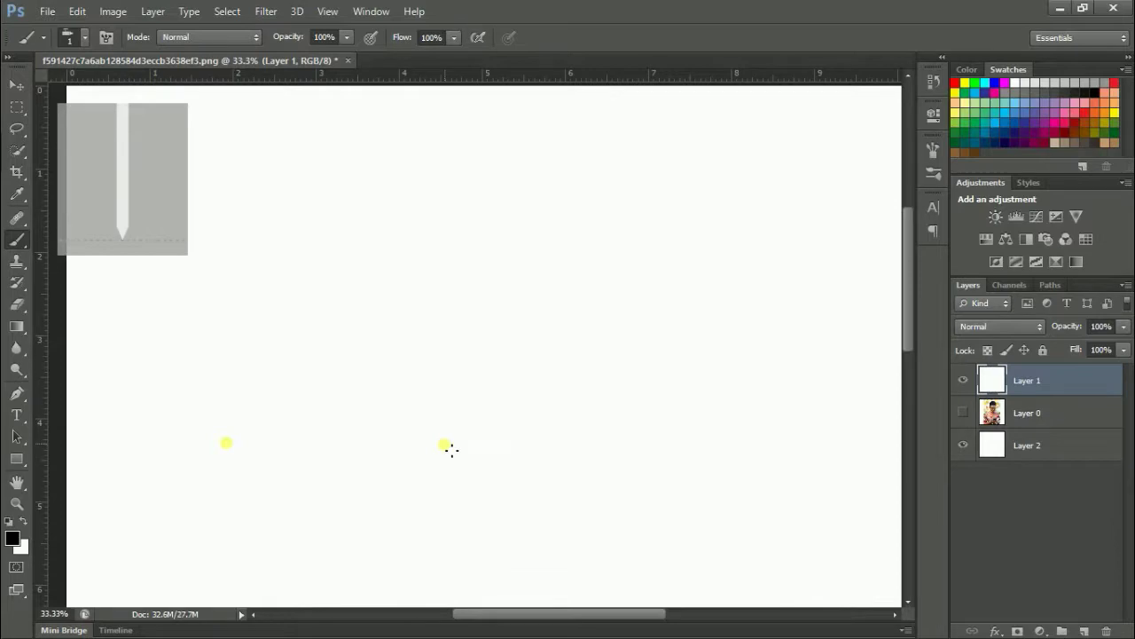
{"action": "key", "text": "ctrl+z"}
Add black stipple inside the sideburn outline, thickening its lower part
{"action": "scroll", "coordinate": [469, 338], "scroll_direction": "up", "scroll_amount": 5}
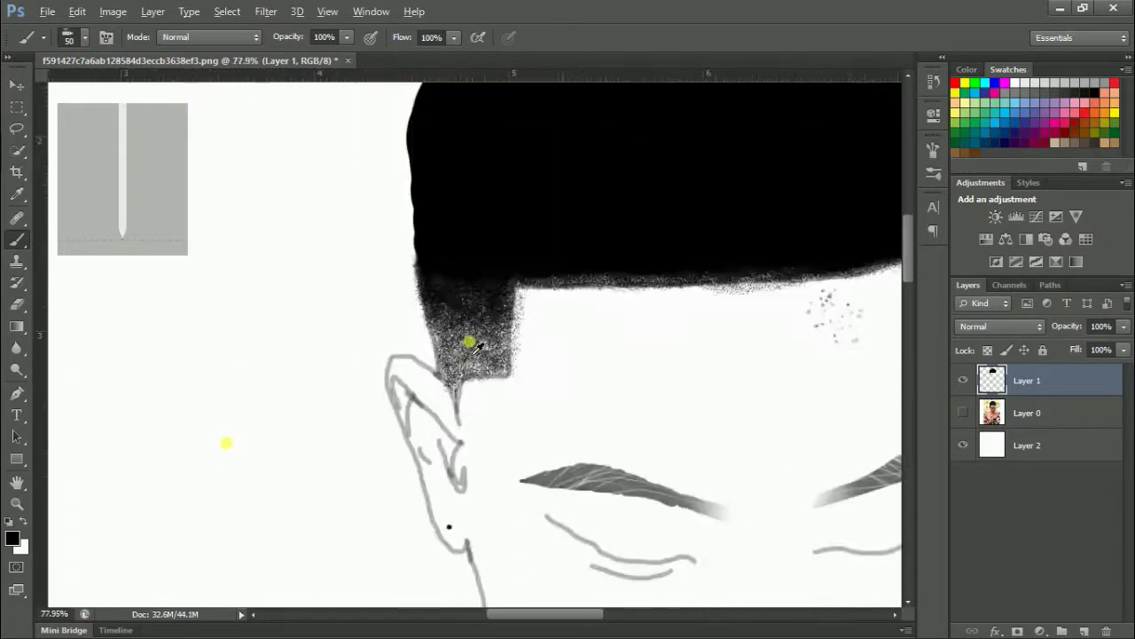
{"action": "scroll", "coordinate": [679, 355], "scroll_direction": "down", "scroll_amount": 5}
{"action": "scroll", "coordinate": [530, 258], "scroll_direction": "up", "scroll_amount": 10}
{"action": "left_click_drag", "start_coordinate": [530, 257], "coordinate": [388, 351]}
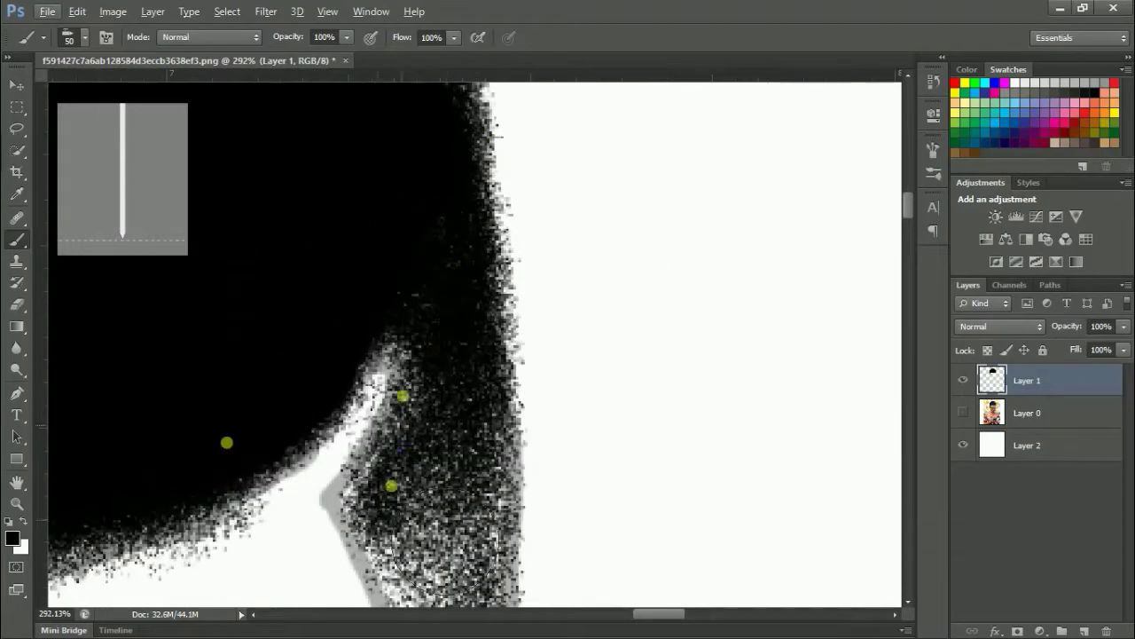
{"action": "left_click_drag", "start_coordinate": [399, 393], "coordinate": [360, 482]}
{"action": "mouse_move", "coordinate": [453, 394]}
{"action": "left_mouse_down"}
{"action": "mouse_move", "coordinate": [506, 448]}
{"action": "mouse_move", "coordinate": [531, 549]}
{"action": "mouse_move", "coordinate": [545, 329]}
{"action": "left_mouse_up"}
Stipple along the front hairline with a long sweep of the 50 px scatter brush
{"action": "scroll", "coordinate": [497, 400], "scroll_direction": "down", "scroll_amount": 1}
{"action": "scroll", "coordinate": [493, 398], "scroll_direction": "down", "scroll_amount": 1}
{"action": "scroll", "coordinate": [492, 397], "scroll_direction": "down", "scroll_amount": 5}
{"action": "scroll", "coordinate": [493, 398], "scroll_direction": "up", "scroll_amount": 5}
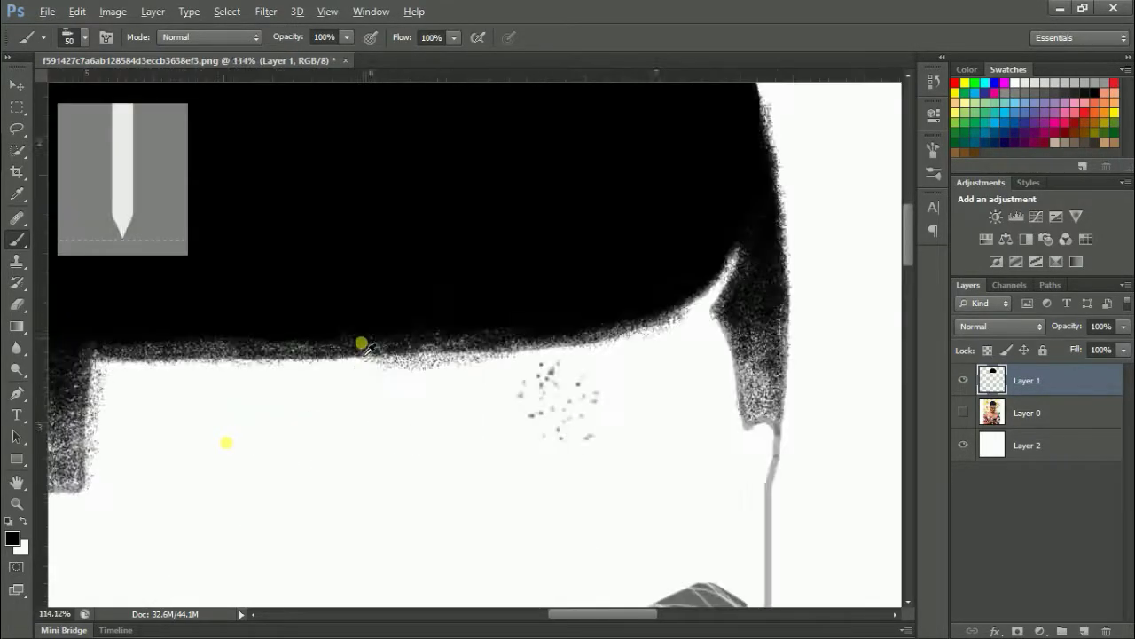
{"action": "scroll", "coordinate": [323, 373], "scroll_direction": "left", "scroll_amount": 3}
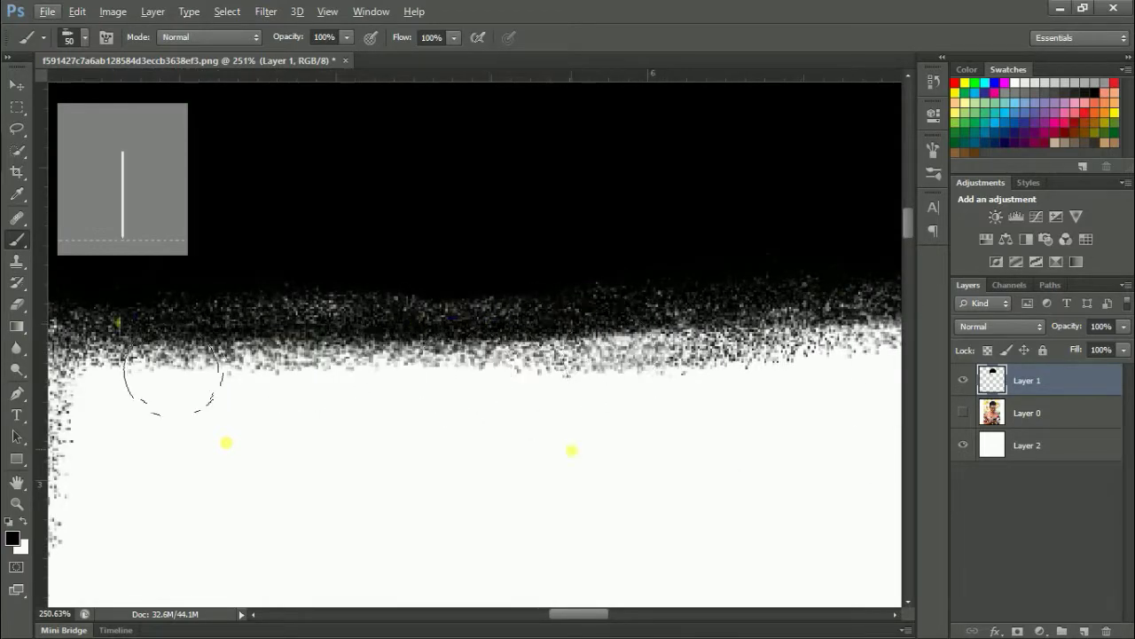
{"action": "left_click_drag", "start_coordinate": [679, 315], "coordinate": [29, 408]}
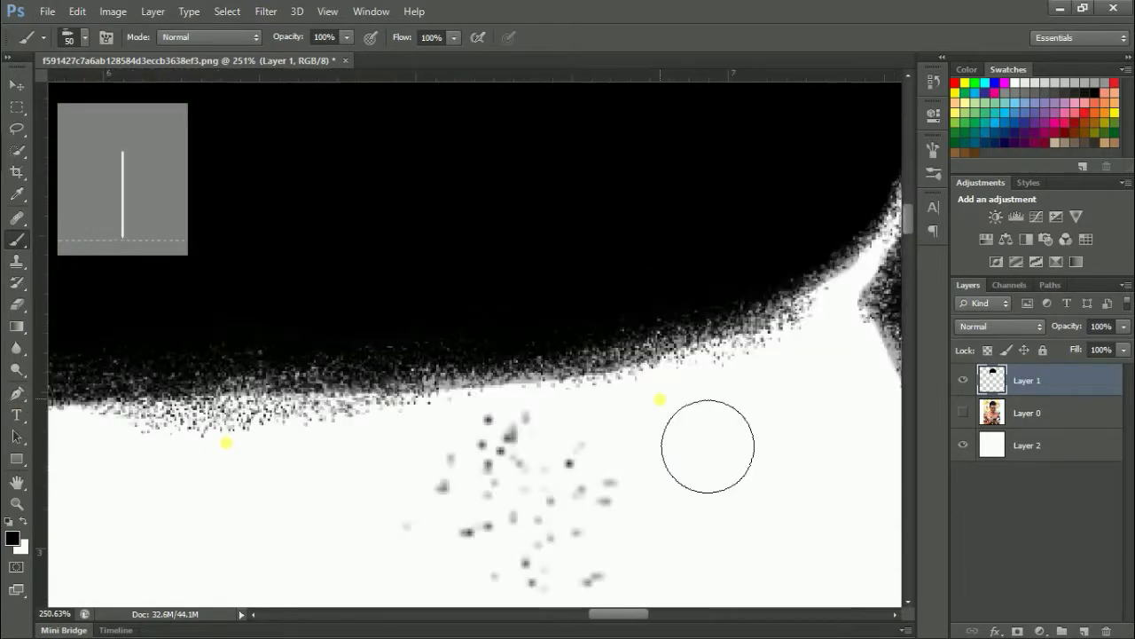
{"action": "scroll", "coordinate": [390, 213], "scroll_direction": "down", "scroll_amount": 5}
Speckle white across the top, middle and edges of the hair with a 300 px brush at 40% opacity
{"action": "key", "text": "4"}
{"action": "key", "text": "bracketright"}
{"action": "key", "text": "bracketright"}
{"action": "key", "text": "bracketright"}
{"action": "mouse_move", "coordinate": [388, 213]}
{"action": "left_mouse_down"}
{"action": "mouse_move", "coordinate": [481, 240]}
{"action": "mouse_move", "coordinate": [307, 293]}
{"action": "left_mouse_up"}
{"action": "mouse_move", "coordinate": [383, 252]}
{"action": "left_mouse_down"}
{"action": "mouse_move", "coordinate": [426, 228]}
{"action": "mouse_move", "coordinate": [504, 227]}
{"action": "left_mouse_up"}
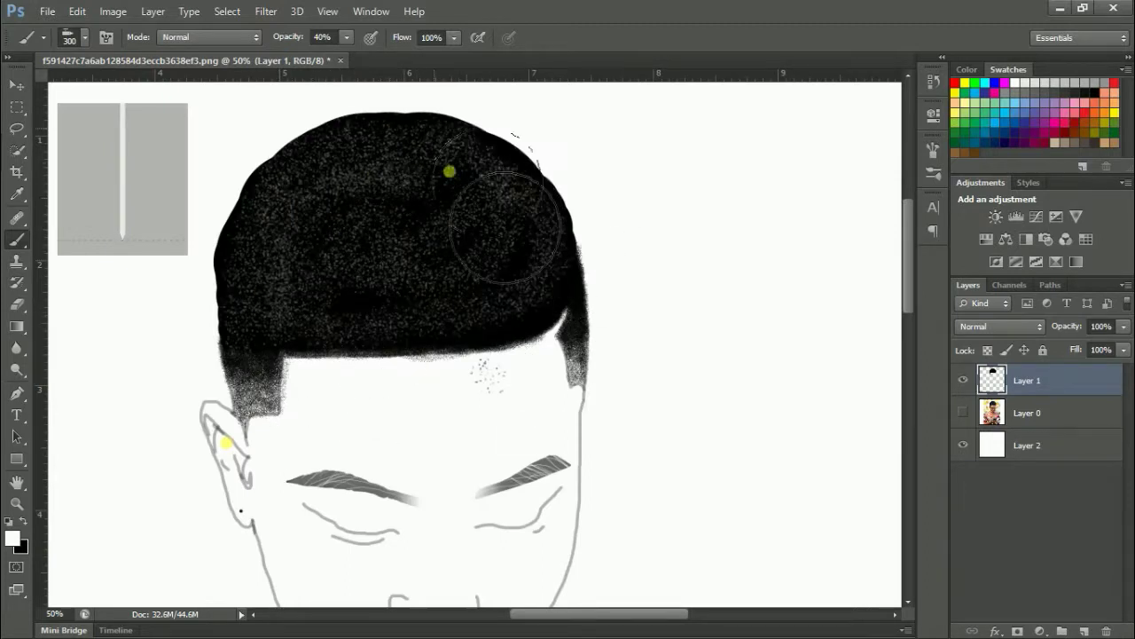
{"action": "left_click_drag", "start_coordinate": [521, 303], "coordinate": [502, 286]}
{"action": "mouse_move", "coordinate": [493, 186]}
{"action": "left_mouse_down"}
{"action": "mouse_move", "coordinate": [496, 257]}
{"action": "mouse_move", "coordinate": [408, 222]}
{"action": "mouse_move", "coordinate": [573, 333]}
{"action": "mouse_move", "coordinate": [374, 357]}
{"action": "left_mouse_up"}
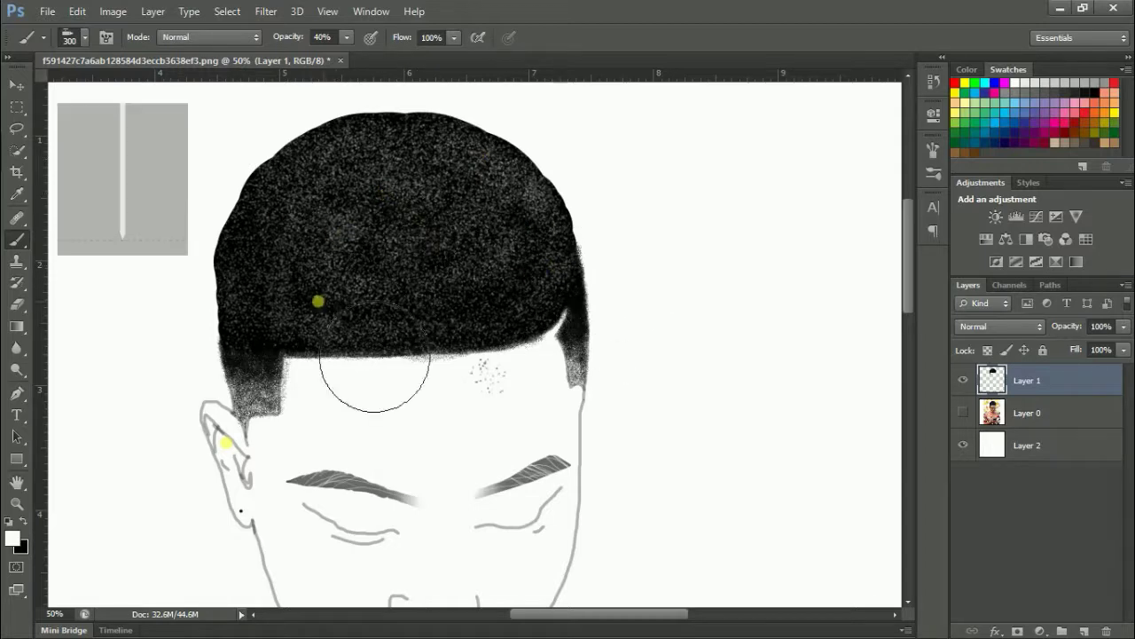
{"action": "mouse_move", "coordinate": [585, 311]}
{"action": "left_mouse_down"}
{"action": "mouse_move", "coordinate": [397, 213]}
{"action": "mouse_move", "coordinate": [289, 306]}
{"action": "left_mouse_up"}
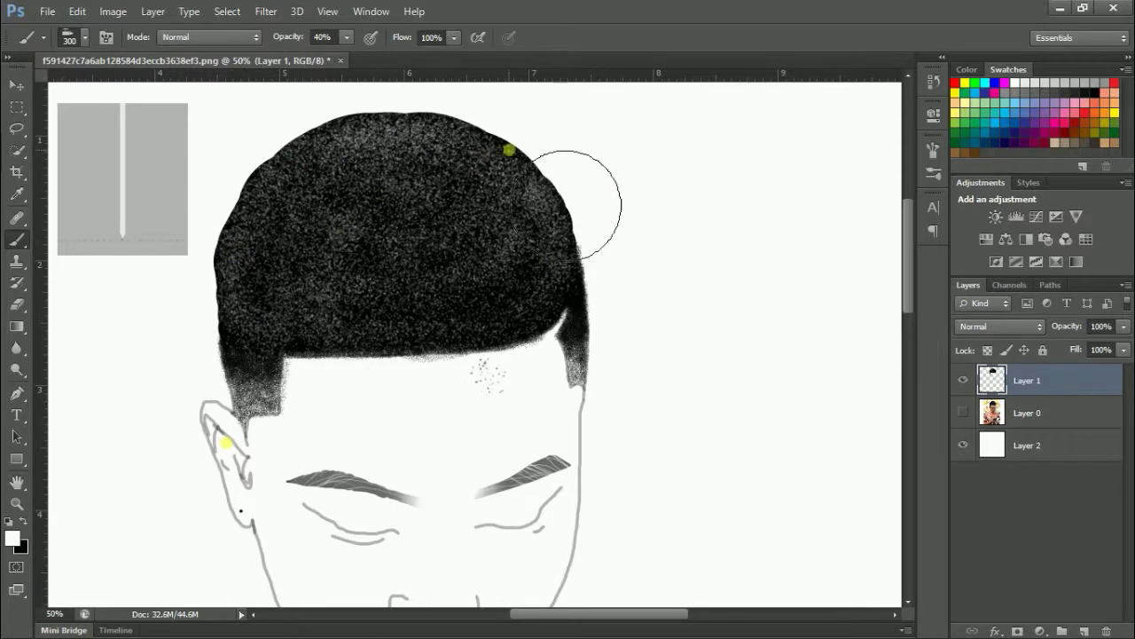
{"action": "left_click_drag", "start_coordinate": [576, 204], "coordinate": [684, 324]}
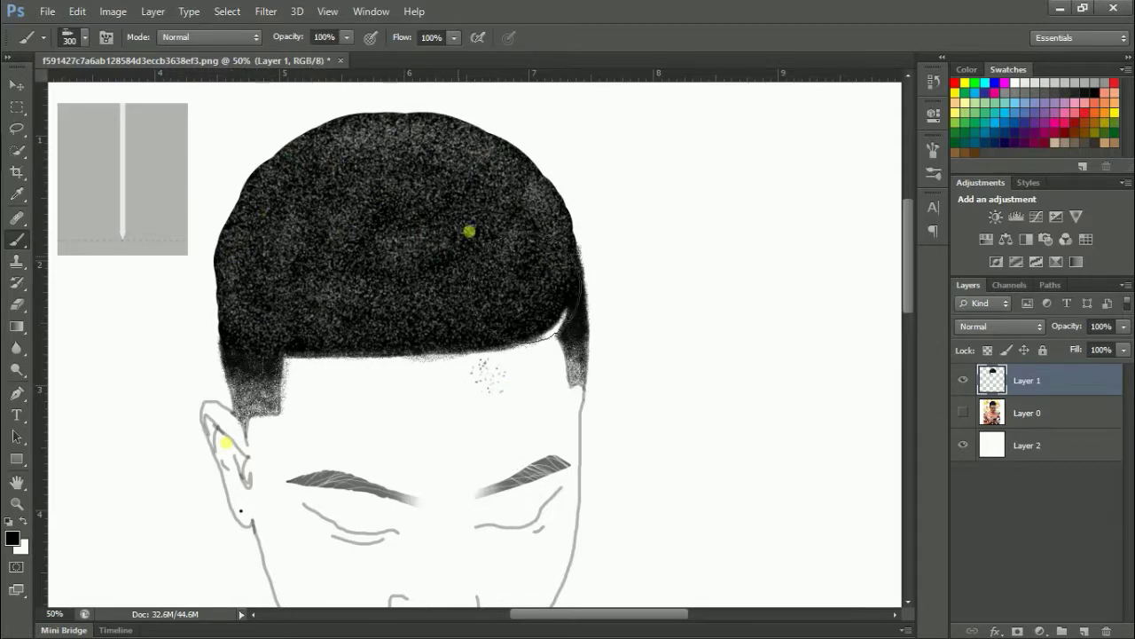
{"action": "left_click_drag", "start_coordinate": [527, 288], "coordinate": [462, 301]}
{"action": "key", "text": "ctrl+plus"}
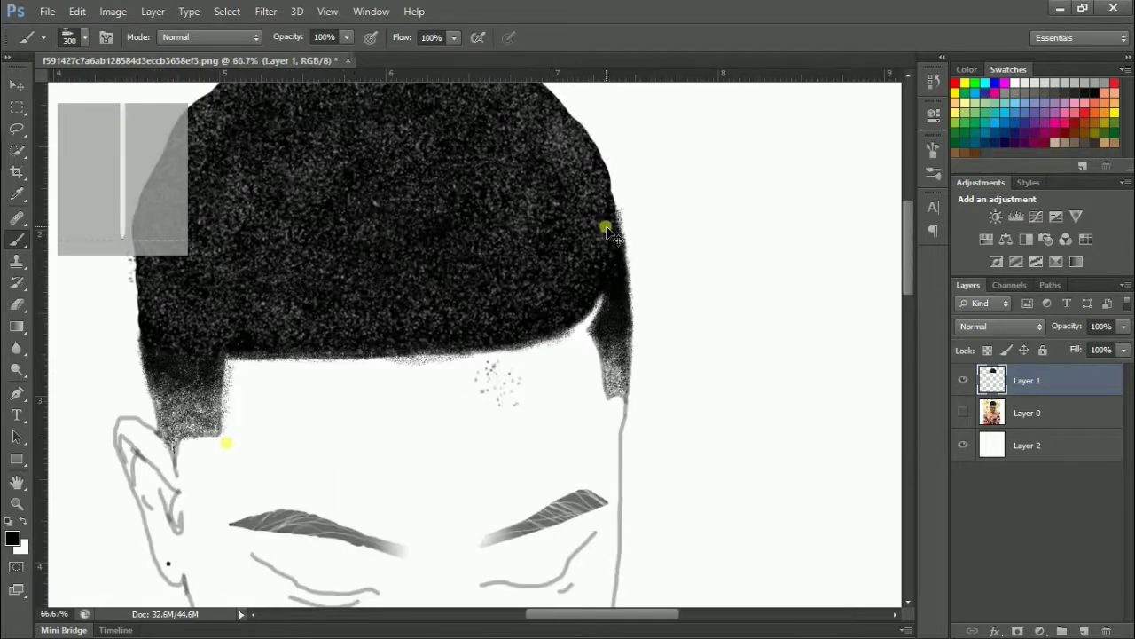
{"action": "key", "text": "bracketleft"}
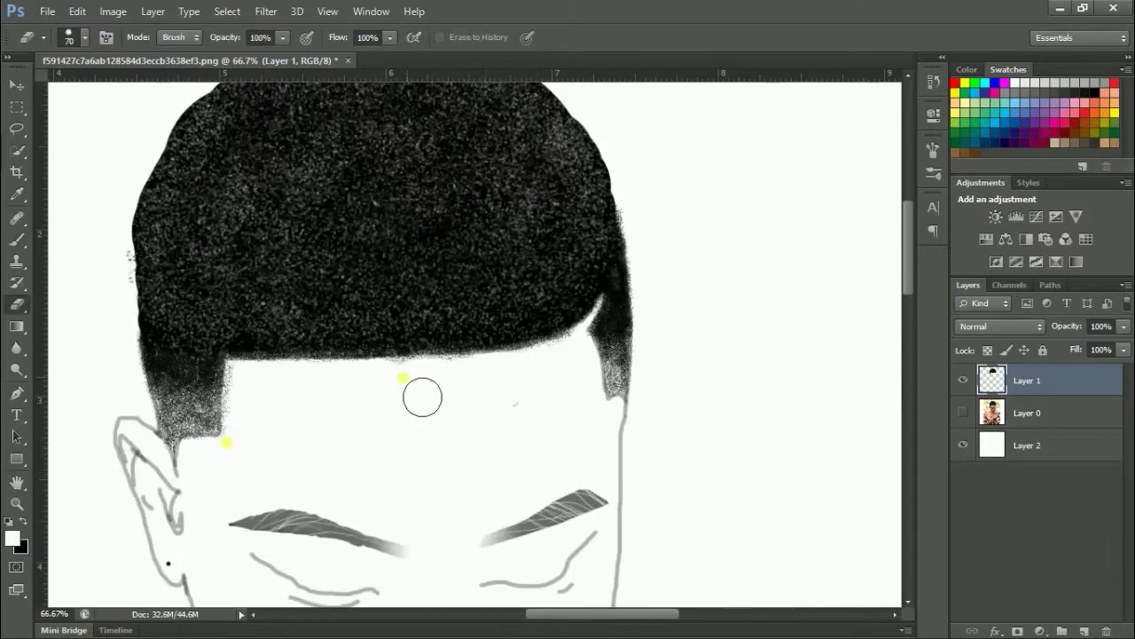
Save the portrait as a TIFF file
{"action": "scroll", "coordinate": [533, 456], "scroll_direction": "down", "scroll_amount": 3}
{"action": "key", "text": "ctrl+minus"}
{"action": "key", "text": "ctrl+minus"}
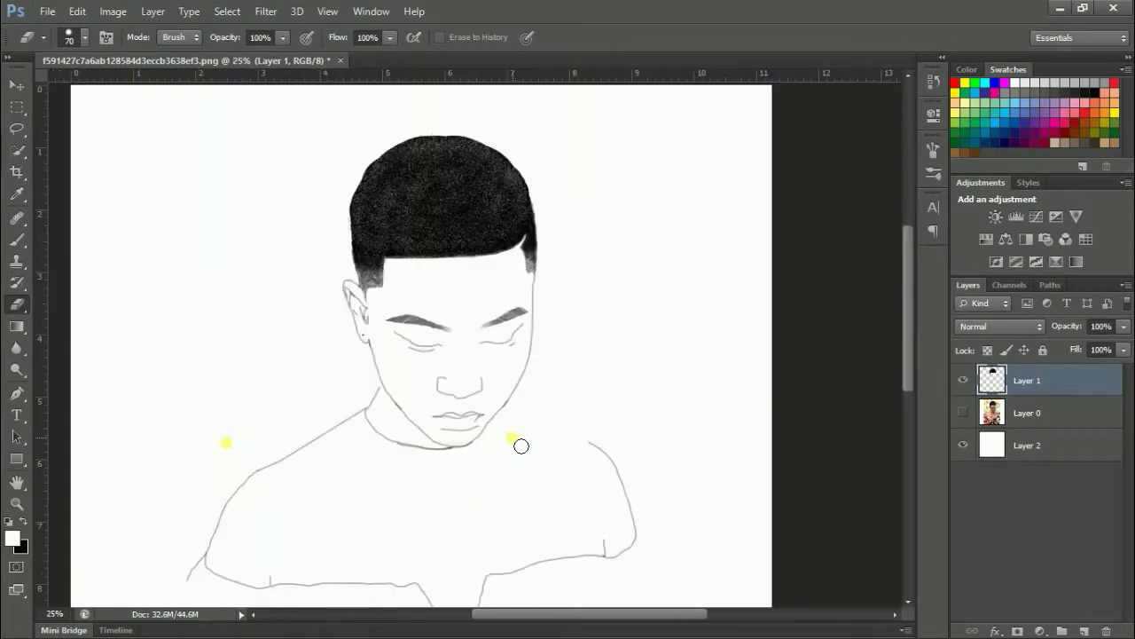
{"action": "key", "text": "ctrl+minus"}
{"action": "key", "text": "ctrl+shift+s"}
{"action": "left_click", "coordinate": [749, 344]}
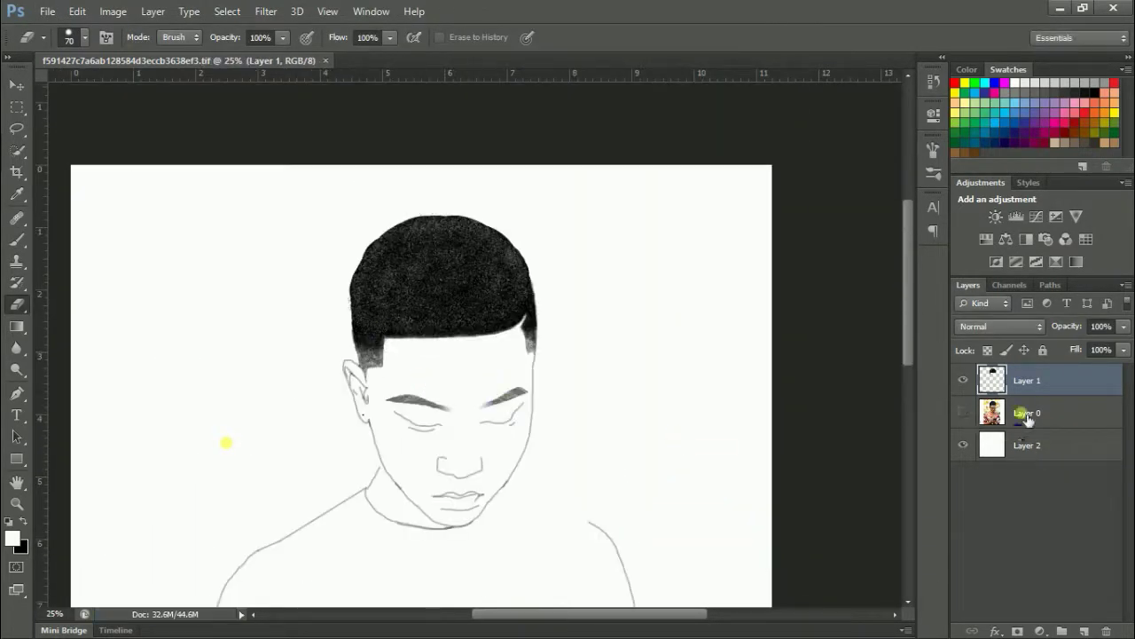
Move Layer 0 below Layer 2 and briefly hide Layer 2 to view the reference photo
{"action": "left_click_drag", "start_coordinate": [1027, 419], "coordinate": [1027, 454]}
{"action": "left_click", "coordinate": [963, 413]}
{"action": "left_click", "coordinate": [963, 412]}
{"action": "left_click", "coordinate": [966, 412]}
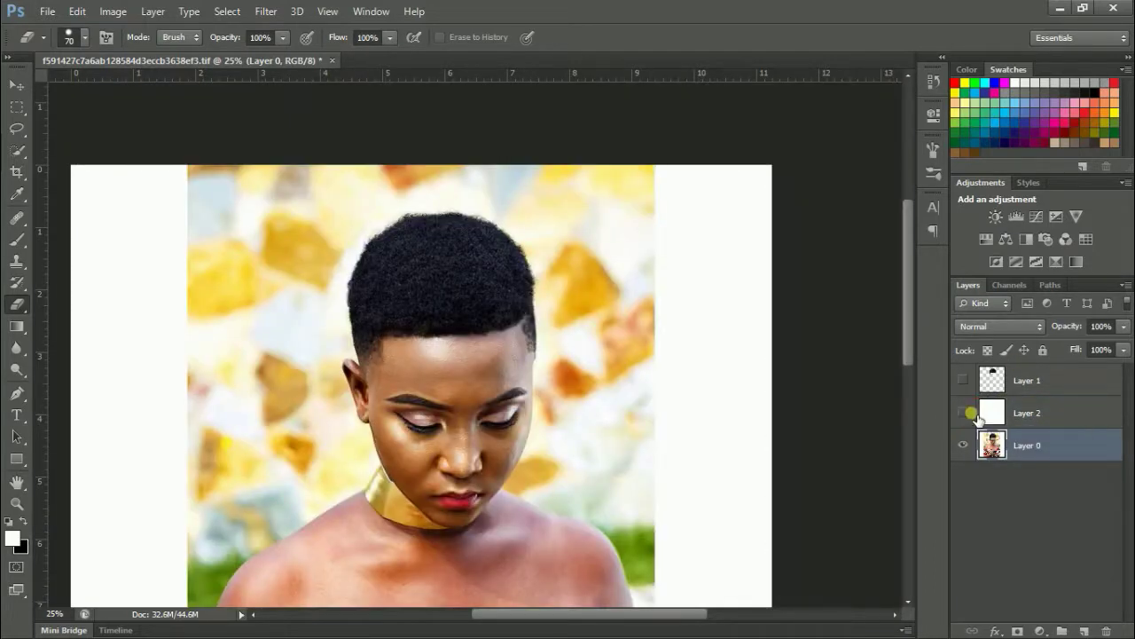
{"action": "scroll", "coordinate": [589, 354], "scroll_direction": "down", "scroll_amount": 3}
{"action": "scroll", "coordinate": [588, 426], "scroll_direction": "up", "scroll_amount": 3}
{"action": "scroll", "coordinate": [593, 419], "scroll_direction": "up", "scroll_amount": 1}
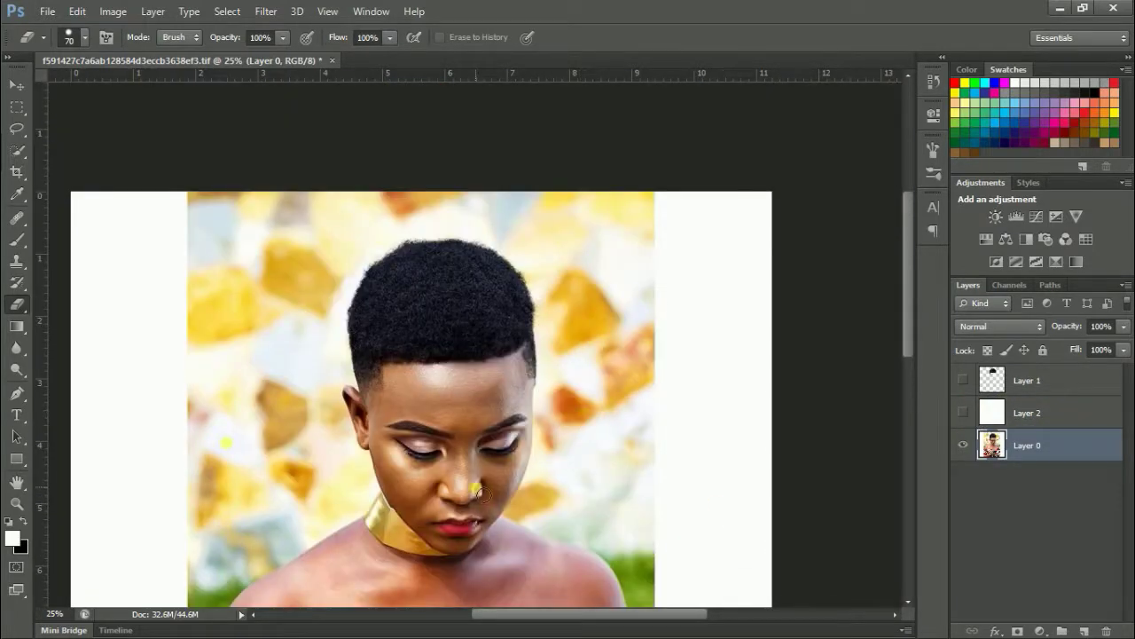
{"action": "scroll", "coordinate": [479, 493], "scroll_direction": "down", "scroll_amount": 3}
{"action": "left_click", "coordinate": [963, 413]}
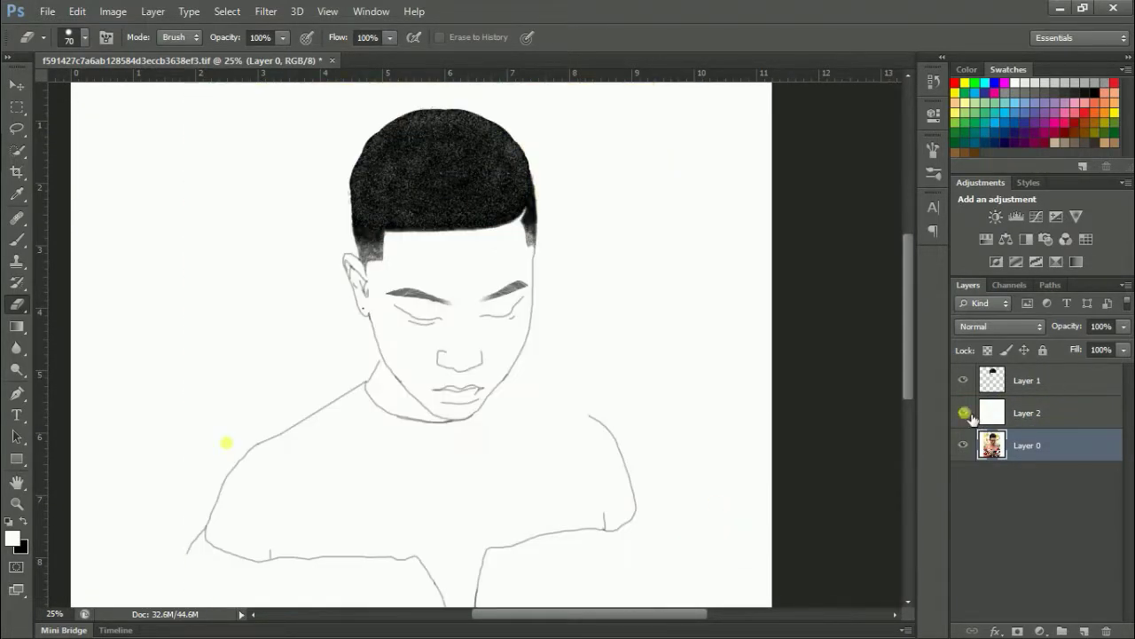
Create a new Layer 3 and move it to the top of the layer stack
{"action": "left_click", "coordinate": [1124, 285]}
{"action": "left_click", "coordinate": [1028, 246]}
{"action": "left_click_drag", "start_coordinate": [1028, 445], "coordinate": [1037, 390]}
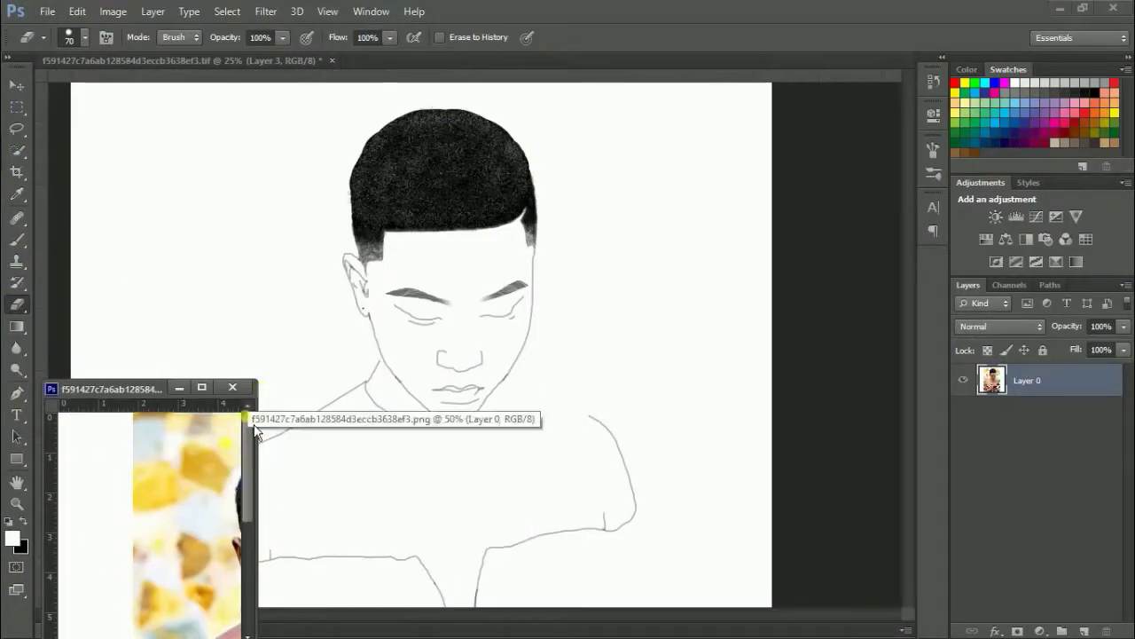
Sample the brown skin tone from the photo and set the layer to Multiply blending
{"action": "key", "text": "i"}
{"action": "left_click", "coordinate": [151, 450]}
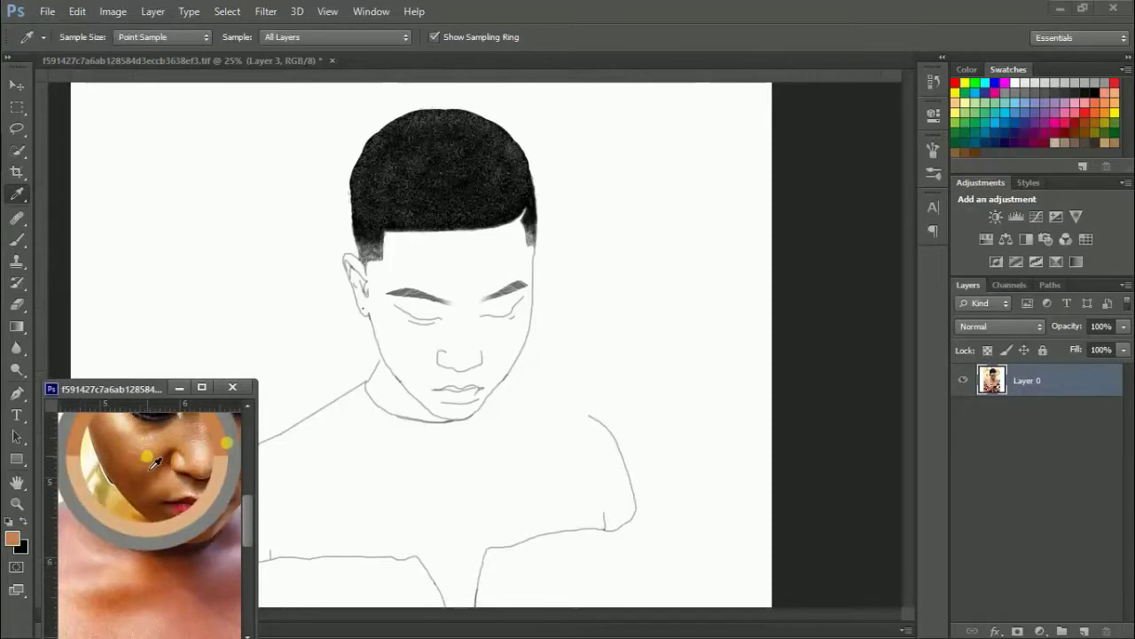
{"action": "key", "text": "b"}
{"action": "left_click", "coordinate": [450, 296]}
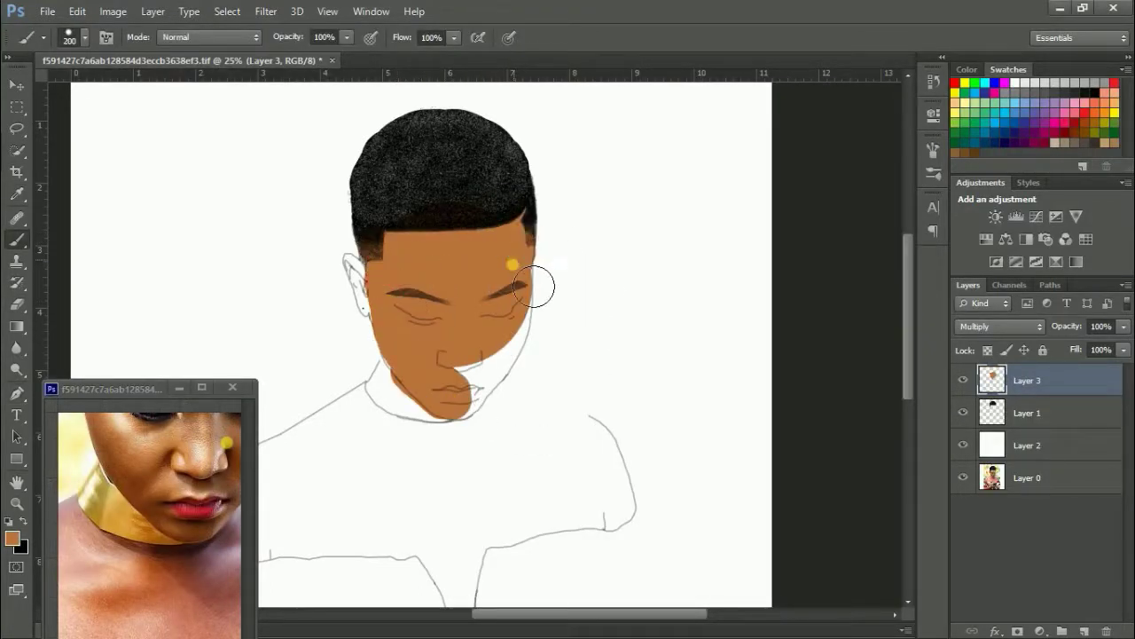
Paint brown skin tone across both arms and shoulders on Layer 3
{"action": "scroll", "coordinate": [355, 454], "scroll_direction": "down", "scroll_amount": 3}
{"action": "left_click_drag", "start_coordinate": [355, 454], "coordinate": [276, 310]}
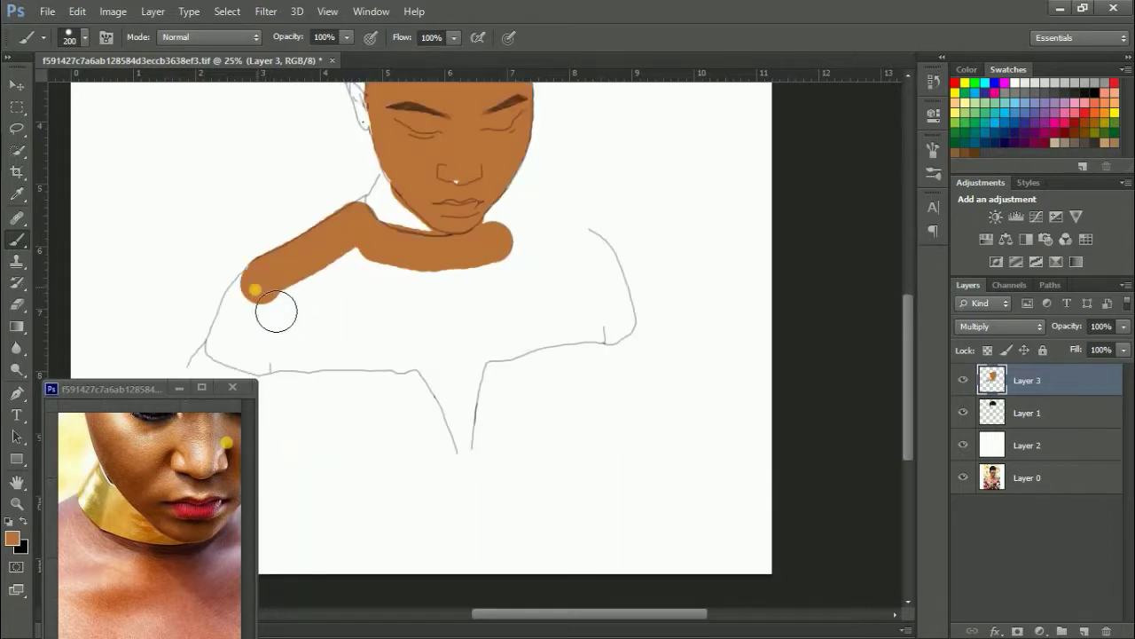
{"action": "left_click_drag", "start_coordinate": [277, 355], "coordinate": [410, 353]}
{"action": "left_click", "coordinate": [501, 224]}
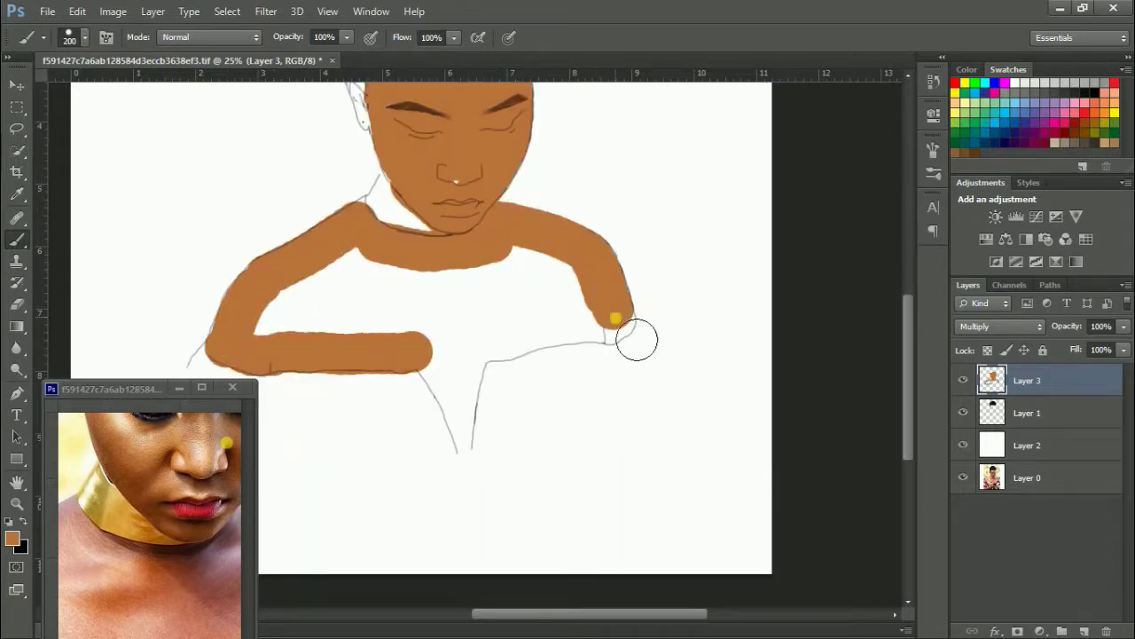
{"action": "left_click_drag", "start_coordinate": [637, 340], "coordinate": [472, 418]}
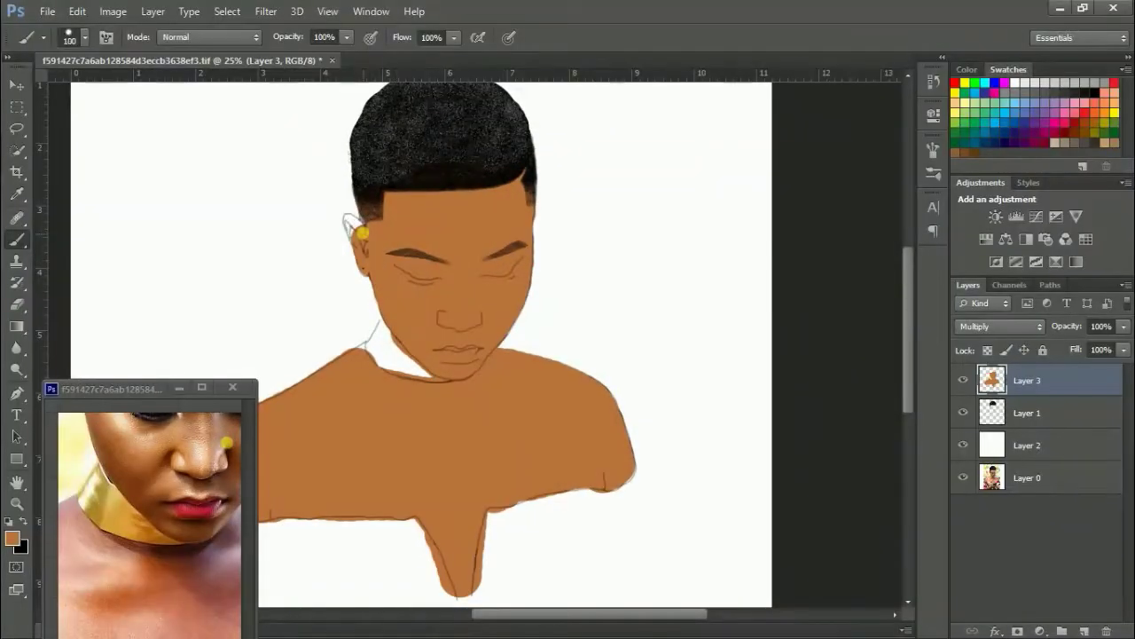
{"action": "left_click", "coordinate": [18, 305]}
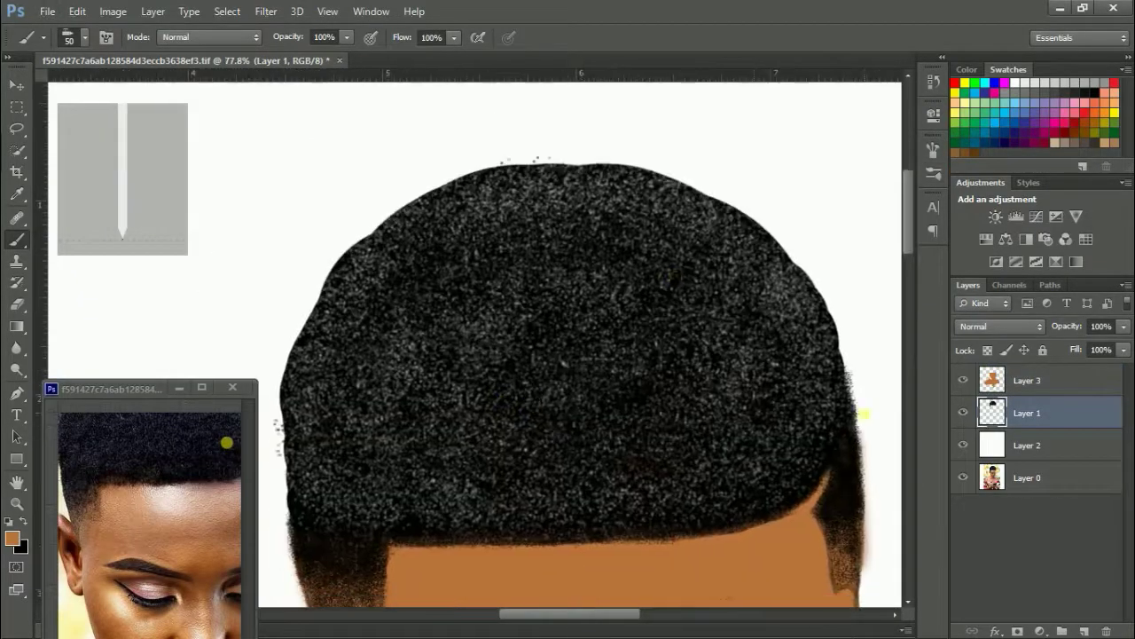
Paint a soft black edge around the hair and feather it with a soft low-opacity eraser
{"action": "mouse_move", "coordinate": [288, 430]}
{"action": "left_mouse_down"}
{"action": "mouse_move", "coordinate": [784, 253]}
{"action": "mouse_move", "coordinate": [851, 400]}
{"action": "left_mouse_up"}
{"action": "right_click", "coordinate": [737, 514]}
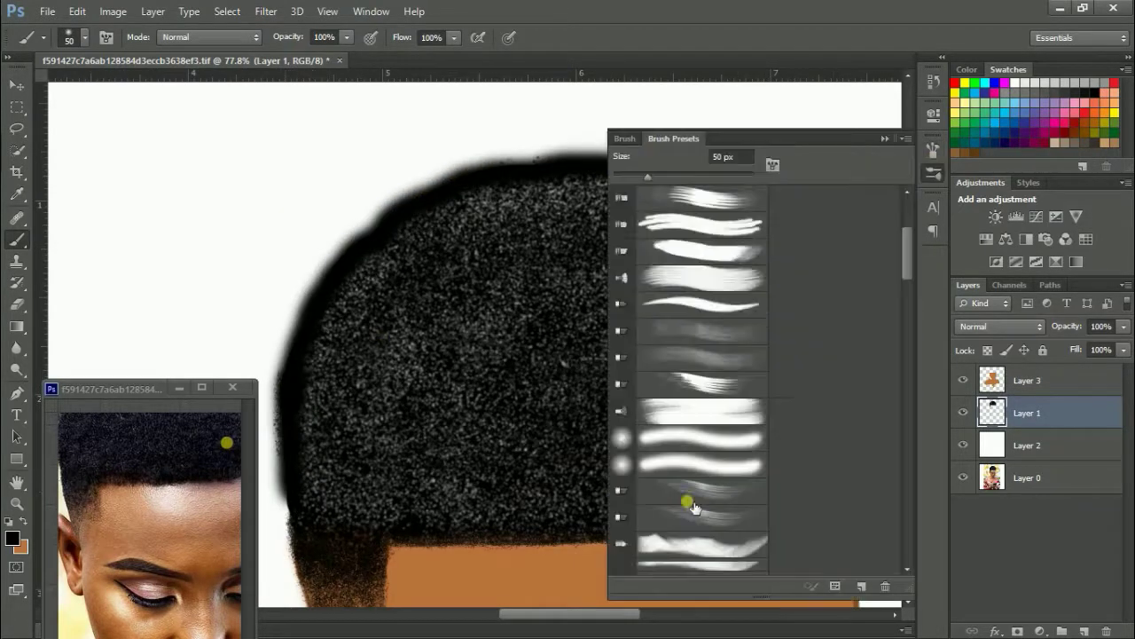
{"action": "key", "text": "Escape"}
{"action": "left_click", "coordinate": [18, 306]}
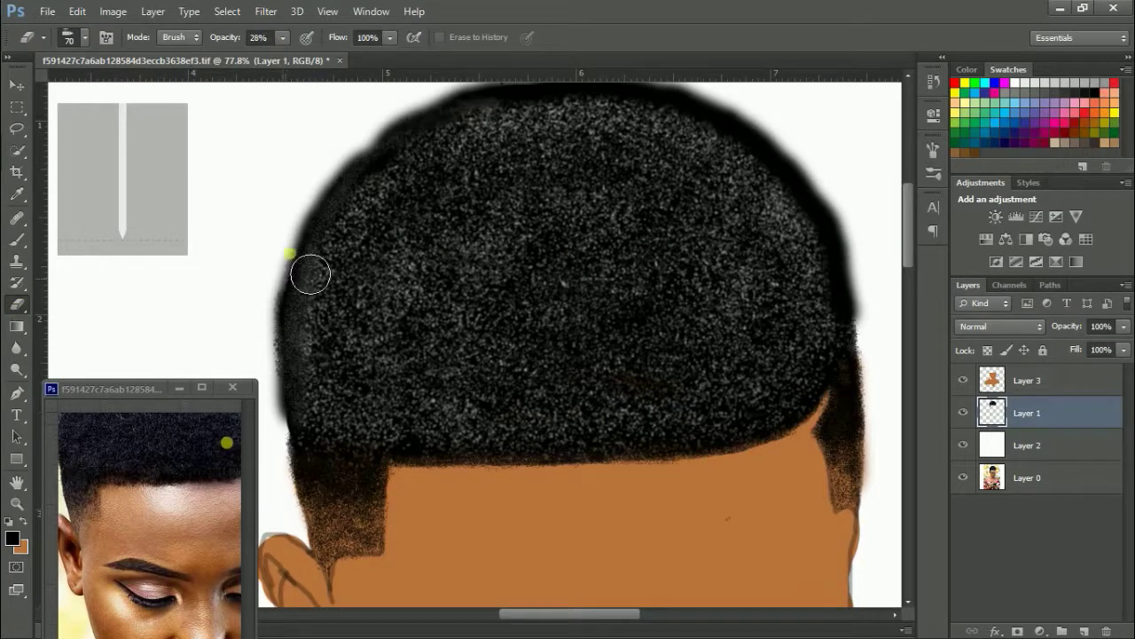
{"action": "scroll", "coordinate": [303, 393], "scroll_direction": "up", "scroll_amount": 3}
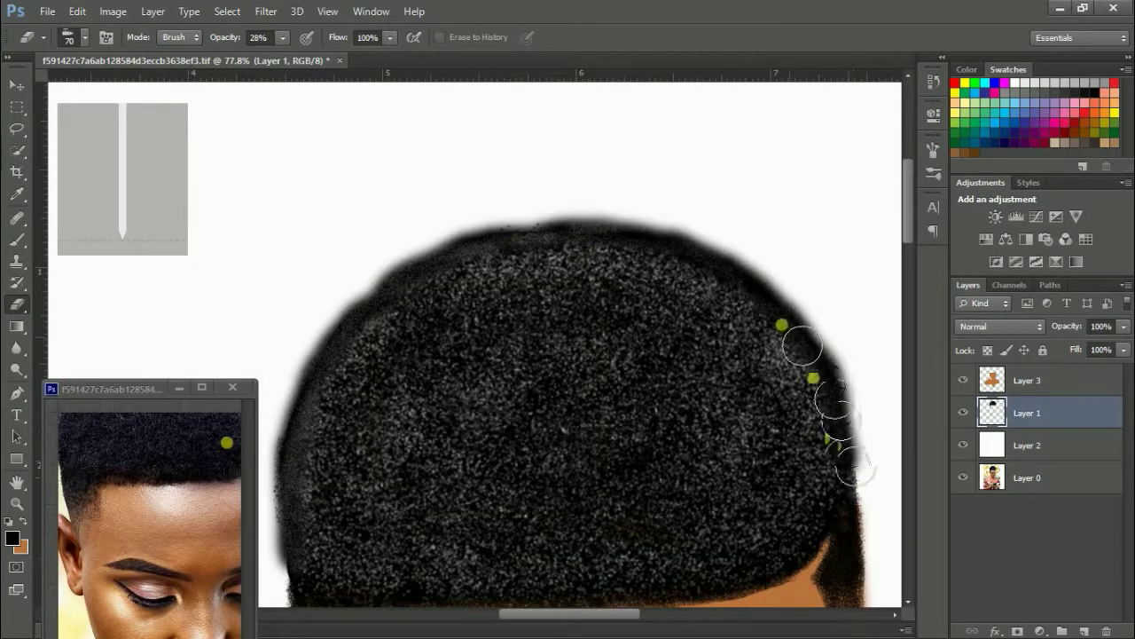
{"action": "key", "text": "bracketright"}
{"action": "key", "text": "bracketright"}
{"action": "key", "text": "bracketright"}
{"action": "key", "text": "x"}
{"action": "key", "text": "0"}
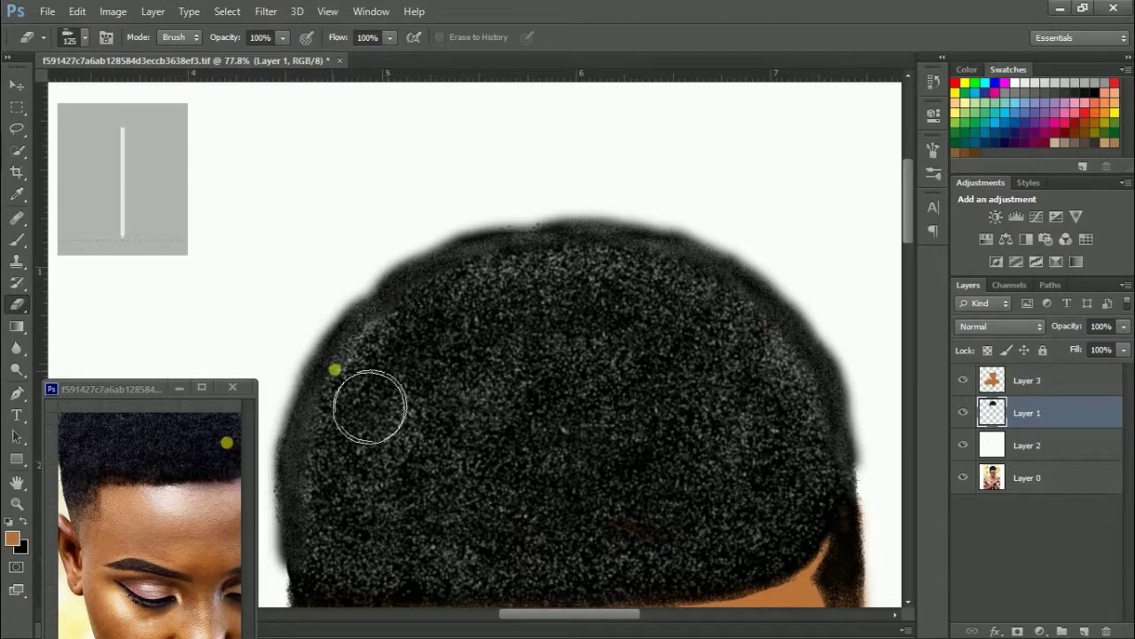
{"action": "key", "text": "b"}
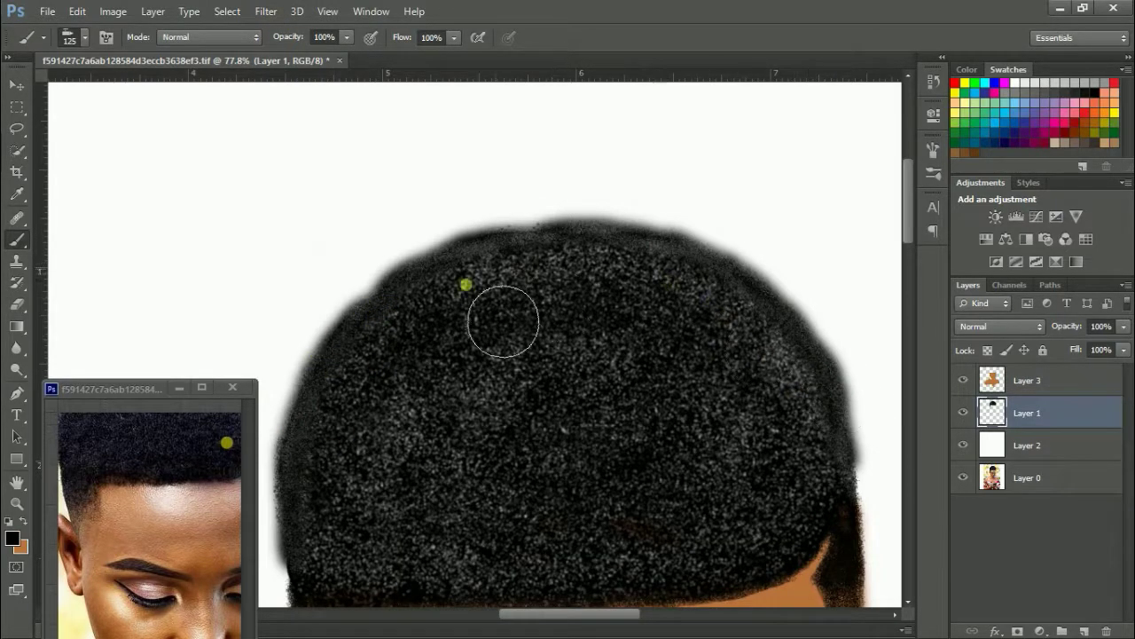
{"action": "key", "text": "ctrl+minus"}
{"action": "key", "text": "ctrl+minus"}
{"action": "key", "text": "ctrl+minus"}
{"action": "scroll", "coordinate": [532, 355], "scroll_direction": "down", "scroll_amount": 5}
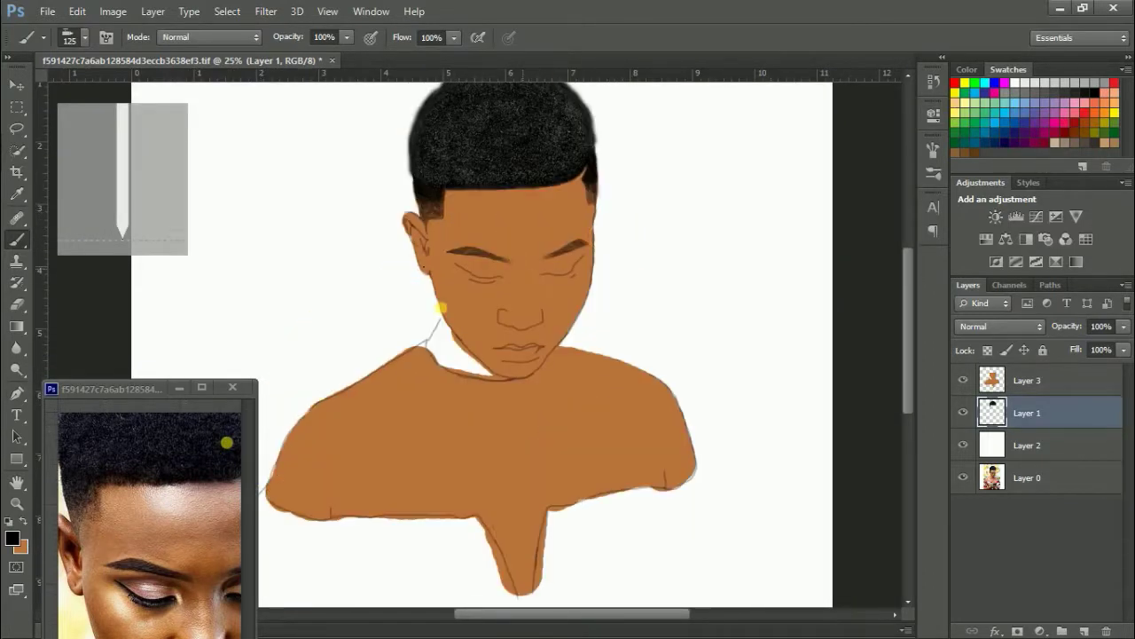
Choose a brown painting colour and a spatter brush tip
{"action": "left_click", "coordinate": [441, 308], "text": "alt"}
{"action": "right_click", "coordinate": [440, 301]}
{"action": "double_click", "coordinate": [616, 444]}
{"action": "scroll", "coordinate": [436, 329], "scroll_direction": "down", "scroll_amount": 3}
Select a 25 px bristle brush preset in the Brush settings
{"action": "key", "text": "F5"}
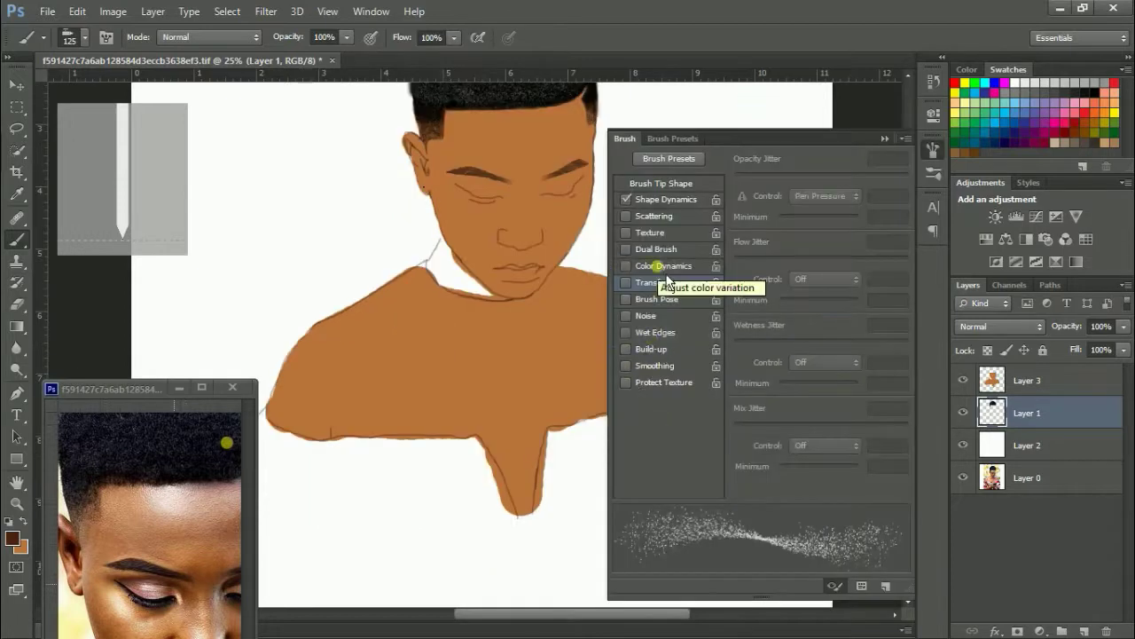
{"action": "left_click", "coordinate": [669, 158]}
{"action": "scroll", "coordinate": [707, 488], "scroll_direction": "down", "scroll_amount": 5}
{"action": "scroll", "coordinate": [710, 461], "scroll_direction": "up", "scroll_amount": 5}
{"action": "left_click", "coordinate": [701, 429]}
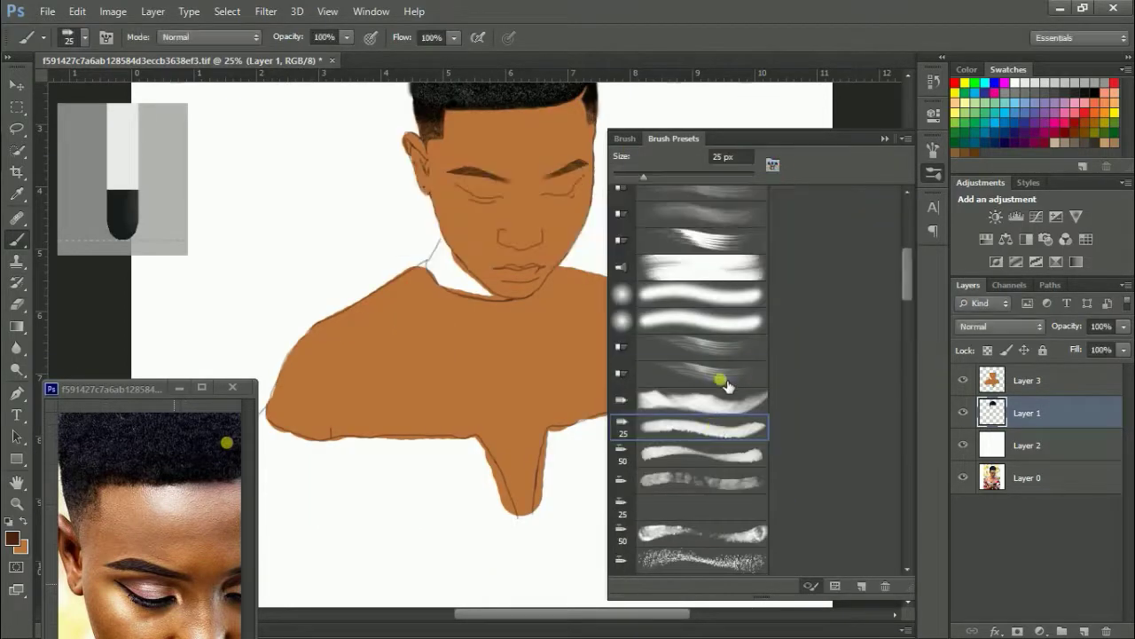
{"action": "left_click", "coordinate": [721, 380]}
Enable Brush Pose (-54% X, 2% Y tilt) and Scattering at 30% with 51% count jitter
{"action": "left_click", "coordinate": [667, 298]}
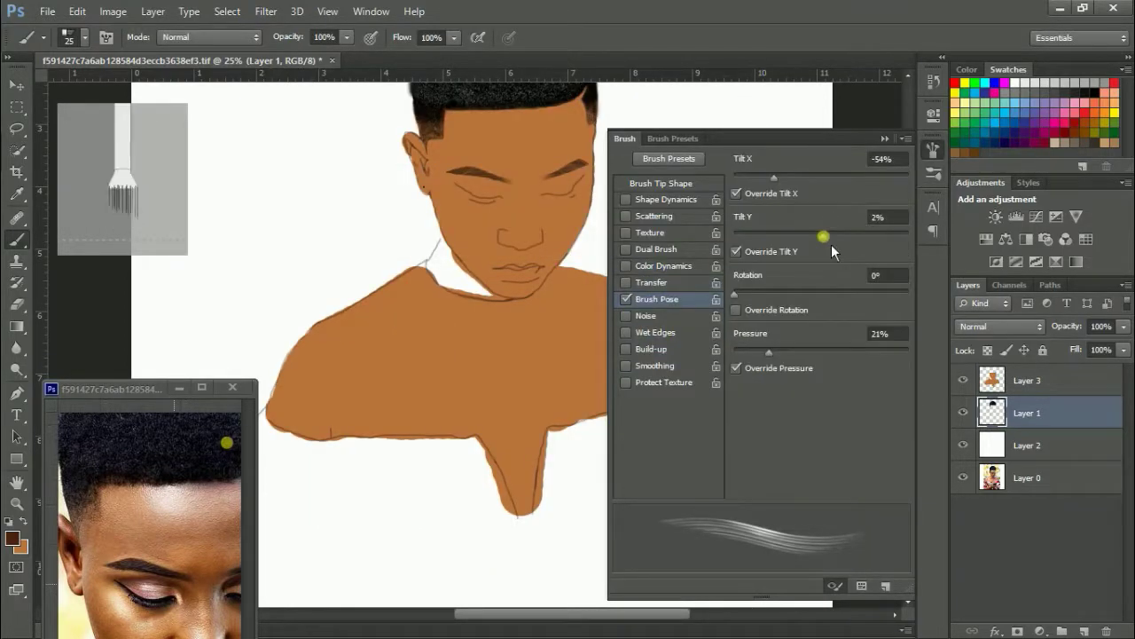
{"action": "left_click", "coordinate": [653, 216]}
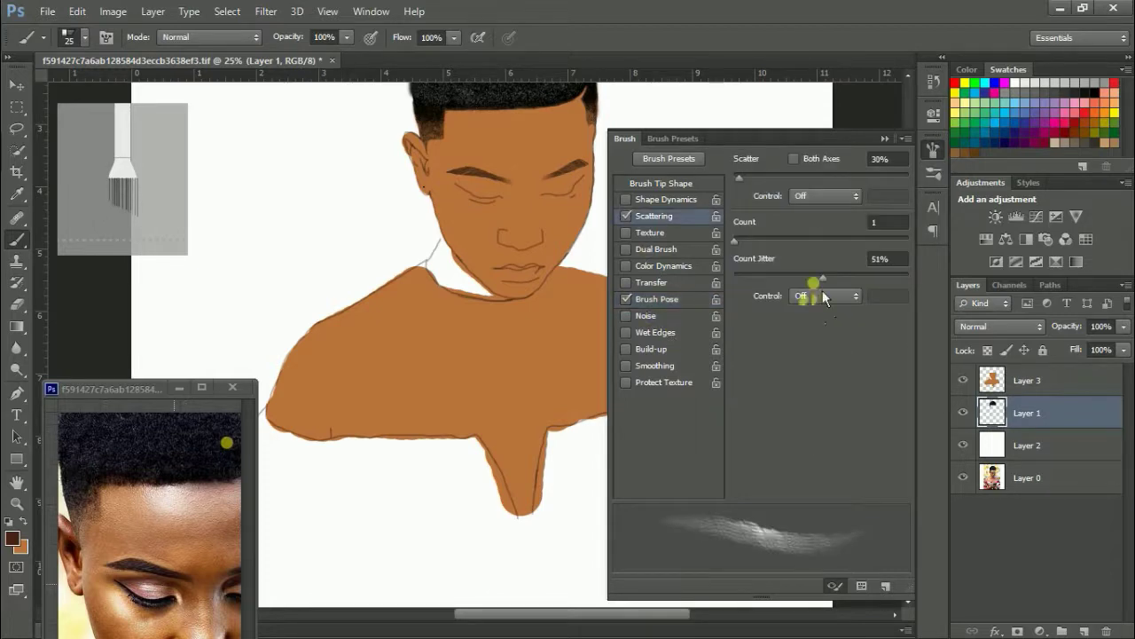
{"action": "left_click_drag", "start_coordinate": [811, 277], "coordinate": [822, 277]}
{"action": "left_click_drag", "start_coordinate": [734, 177], "coordinate": [761, 178]}
{"action": "left_click", "coordinate": [933, 173]}
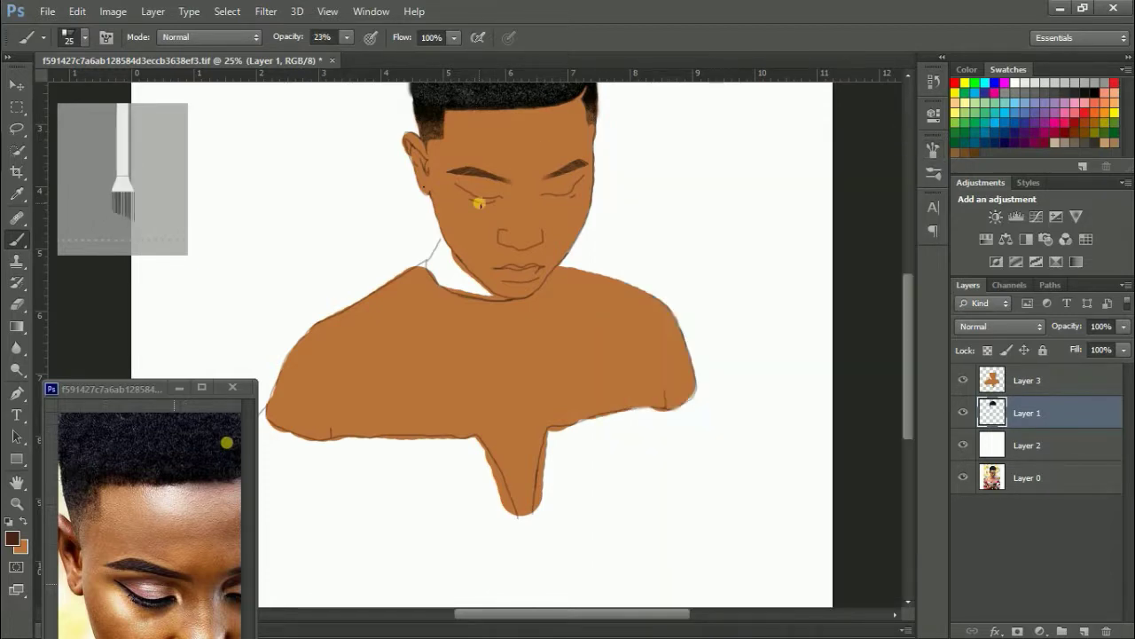
Zoom on the forehead, enlarge the brush and test the scattered strokes on the skin layer
{"action": "scroll", "coordinate": [482, 189], "scroll_direction": "up", "scroll_amount": 5}
{"action": "key", "text": "2"}
{"action": "key", "text": "3"}
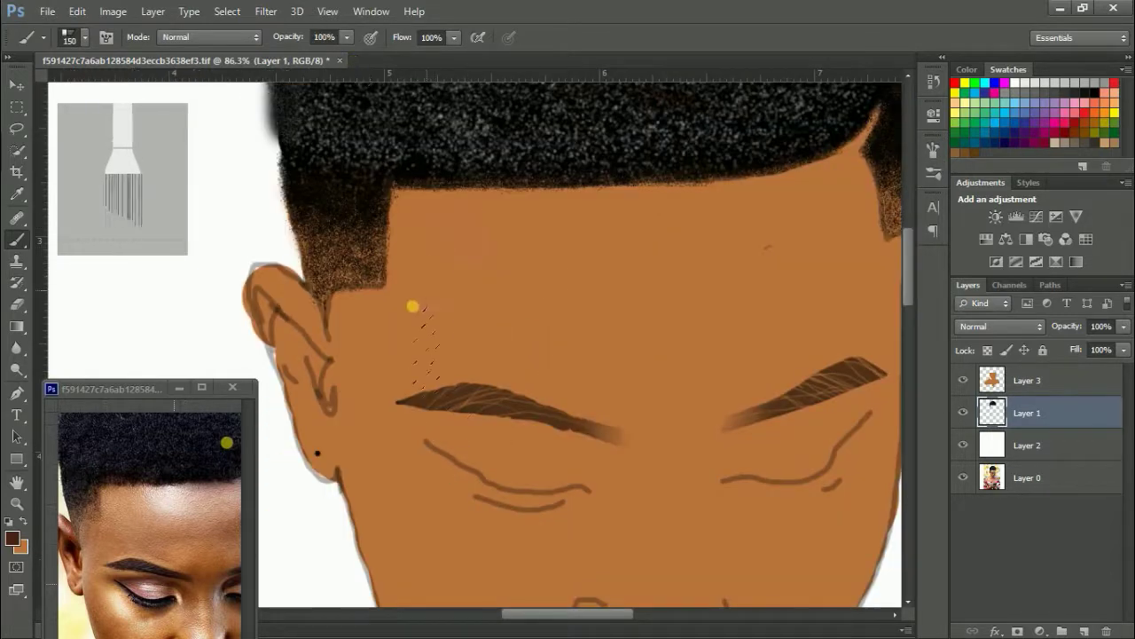
{"action": "key", "text": "alt+bracketright"}
{"action": "left_click_drag", "start_coordinate": [433, 351], "coordinate": [411, 265]}
Undo the test marks and paint soft 15% opacity shadow along the forehead, temple and face contour
{"action": "key", "text": "ctrl+z"}
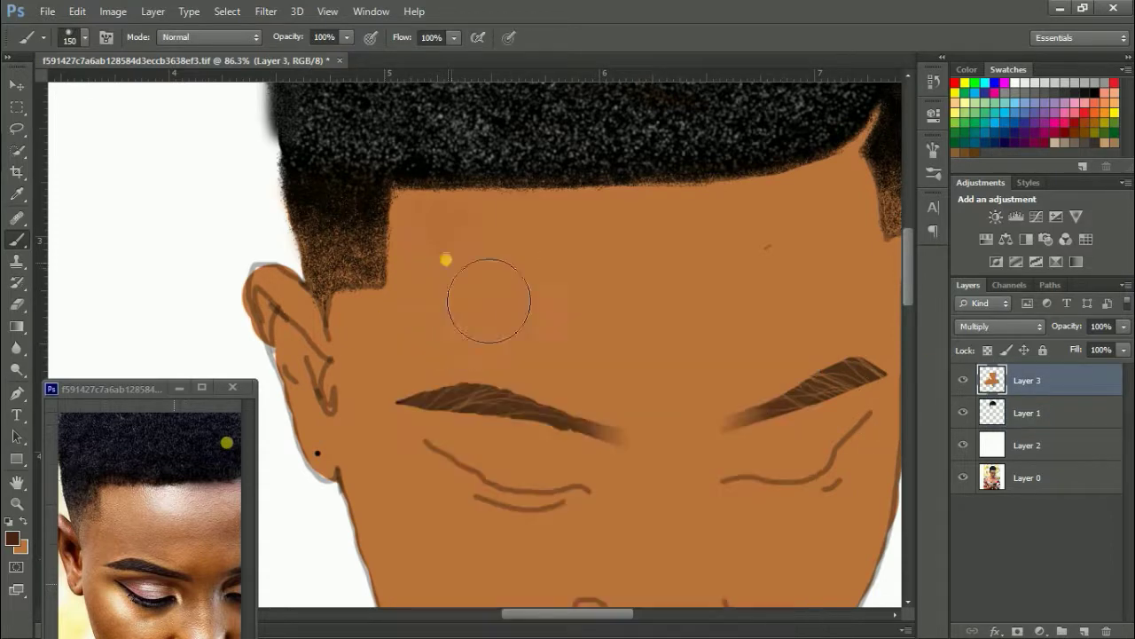
{"action": "left_click", "coordinate": [345, 38]}
{"action": "left_click_drag", "start_coordinate": [355, 57], "coordinate": [285, 57]}
{"action": "left_click_drag", "start_coordinate": [443, 213], "coordinate": [399, 262]}
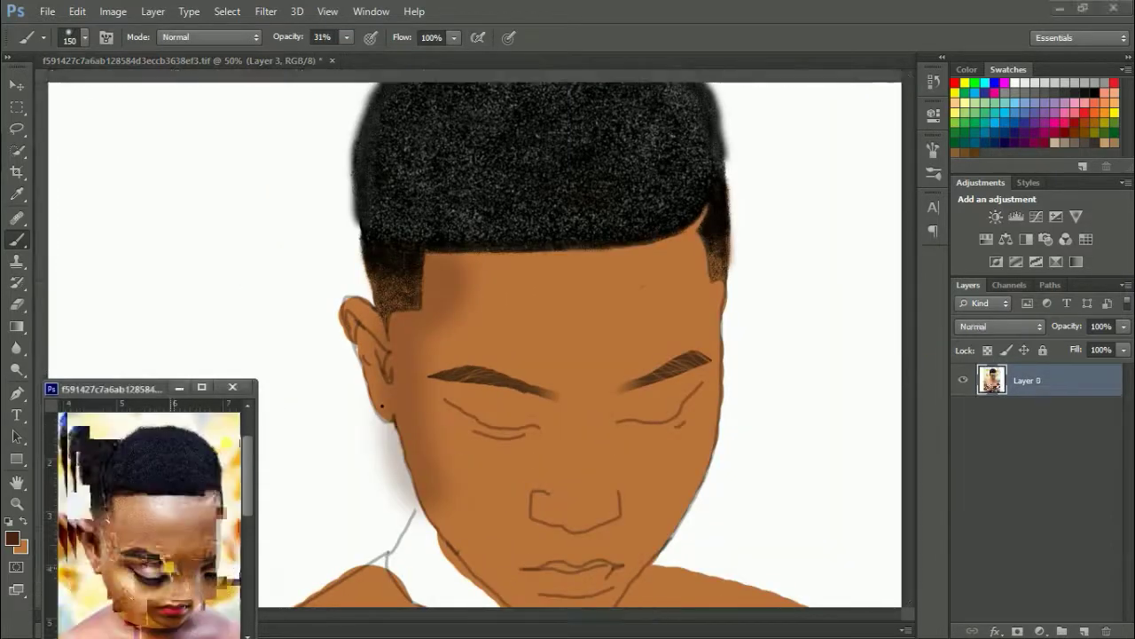
{"action": "left_click_drag", "start_coordinate": [354, 71], "coordinate": [332, 57]}
{"action": "mouse_move", "coordinate": [416, 111]}
{"action": "left_mouse_down"}
{"action": "mouse_move", "coordinate": [400, 248]}
{"action": "mouse_move", "coordinate": [545, 476]}
{"action": "mouse_move", "coordinate": [664, 367]}
{"action": "mouse_move", "coordinate": [657, 210]}
{"action": "mouse_move", "coordinate": [755, 177]}
{"action": "mouse_move", "coordinate": [620, 288]}
{"action": "left_mouse_up"}
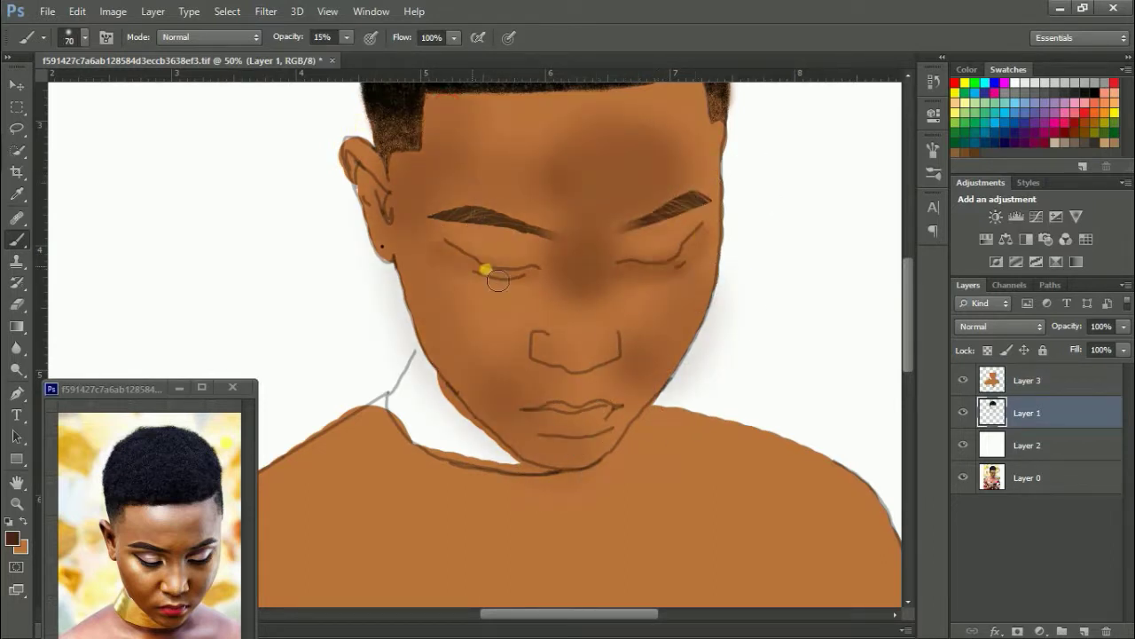
Darken the left cheek and jaw with the brush on Layer 3
{"action": "scroll", "coordinate": [496, 239], "scroll_direction": "up", "scroll_amount": 3}
{"action": "key", "text": "o"}
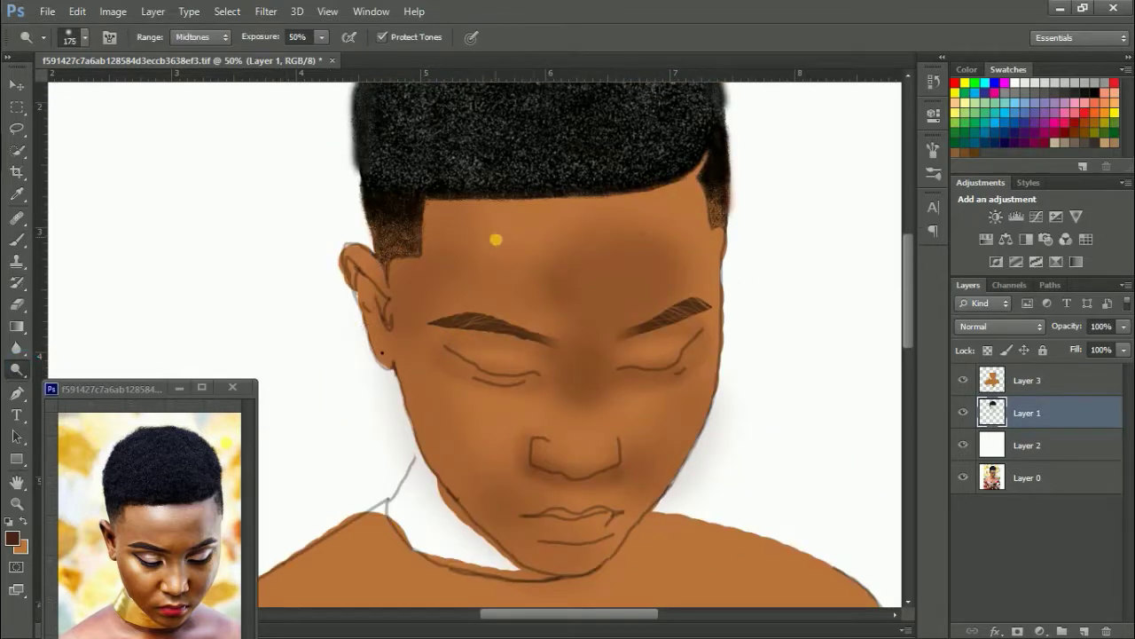
{"action": "key", "text": "ctrl+alt+z"}
{"action": "key", "text": "ctrl+alt+z"}
{"action": "left_click", "coordinate": [1033, 382]}
{"action": "key", "text": "b"}
{"action": "mouse_move", "coordinate": [431, 228]}
{"action": "left_mouse_down"}
{"action": "mouse_move", "coordinate": [534, 532]}
{"action": "mouse_move", "coordinate": [684, 234]}
{"action": "mouse_move", "coordinate": [641, 370]}
{"action": "left_mouse_up"}
Lighten the forehead with the Dodge tool
{"action": "key", "text": "o"}
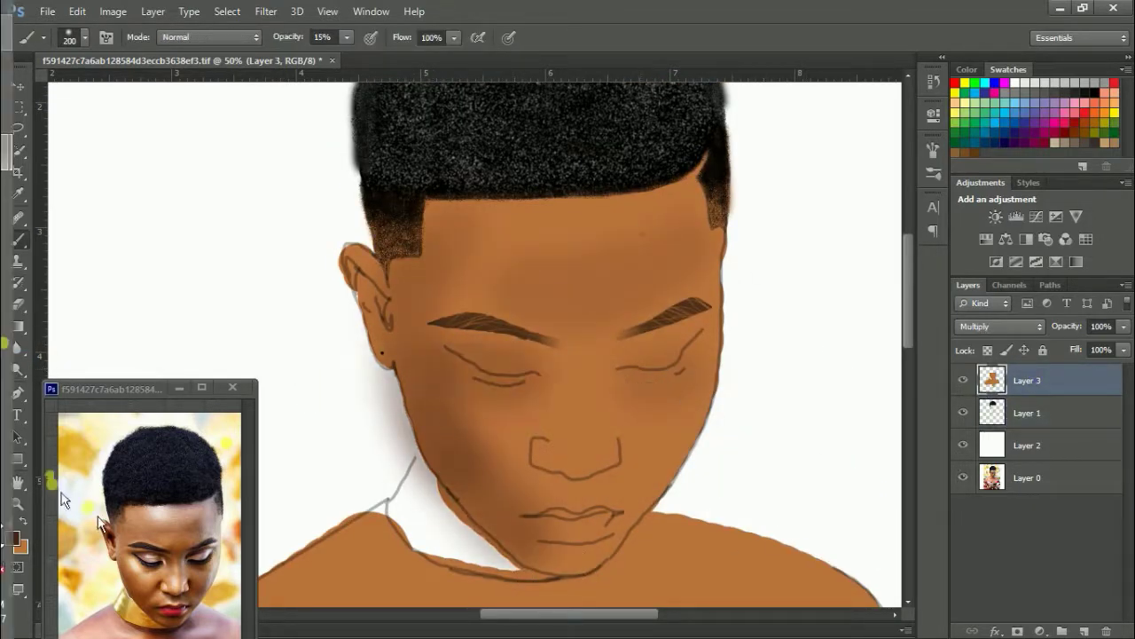
{"action": "mouse_move", "coordinate": [483, 230]}
{"action": "left_mouse_down"}
{"action": "mouse_move", "coordinate": [542, 253]}
{"action": "mouse_move", "coordinate": [704, 224]}
{"action": "left_mouse_up"}
{"action": "left_click_drag", "start_coordinate": [452, 233], "coordinate": [408, 253]}
{"action": "key", "text": "bracketleft"}
{"action": "key", "text": "bracketleft"}
{"action": "key", "text": "bracketleft"}
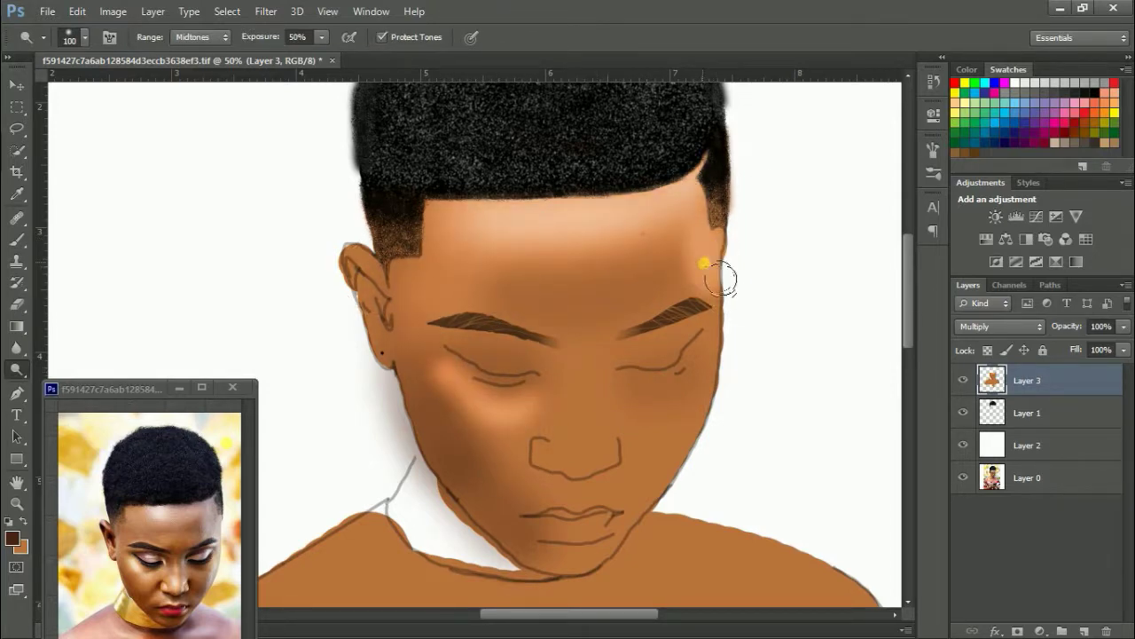
{"action": "scroll", "coordinate": [632, 417], "scroll_direction": "up", "scroll_amount": 3}
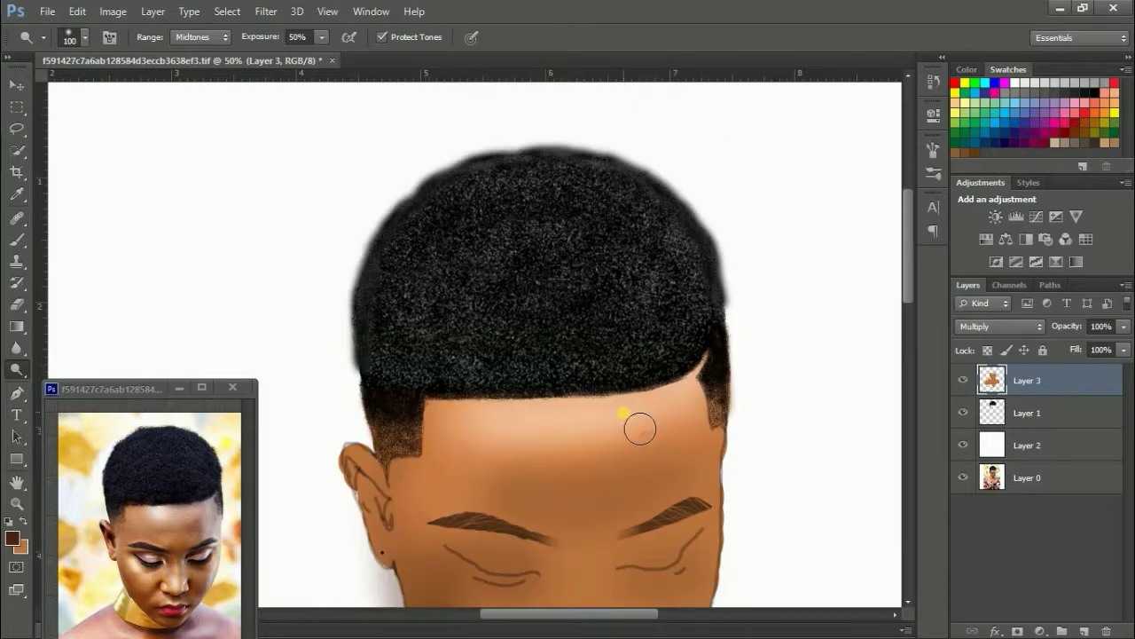
Zoom both the canvas and the reference photo back in on the face
{"action": "key", "text": "ctrl+minus"}
{"action": "key", "text": "ctrl+minus"}
{"action": "key", "text": "ctrl+minus"}
{"action": "scroll", "coordinate": [536, 329], "scroll_direction": "up", "scroll_amount": 5}
{"action": "left_click", "coordinate": [198, 461]}
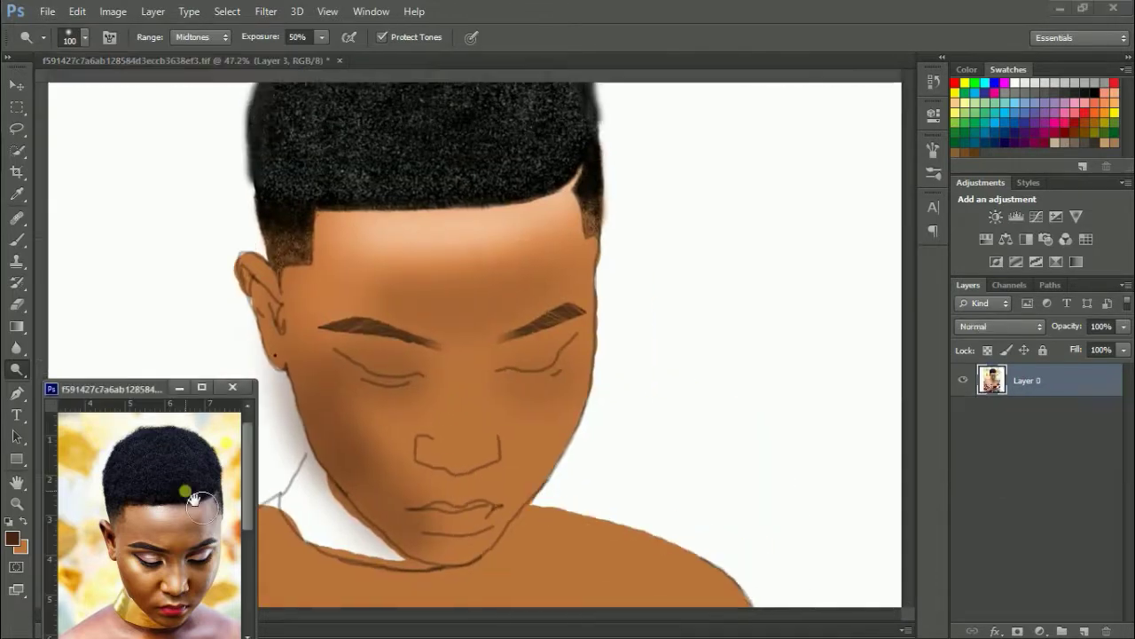
{"action": "scroll", "coordinate": [198, 461], "scroll_direction": "up", "scroll_amount": 3}
{"action": "left_click", "coordinate": [395, 360]}
{"action": "key", "text": "bracketleft"}
{"action": "key", "text": "bracketleft"}
{"action": "key", "text": "bracketleft"}
Sample the eyeshadow colour from the reference photo and paint pale eyeshadow on the left eyelid
{"action": "key", "text": "b"}
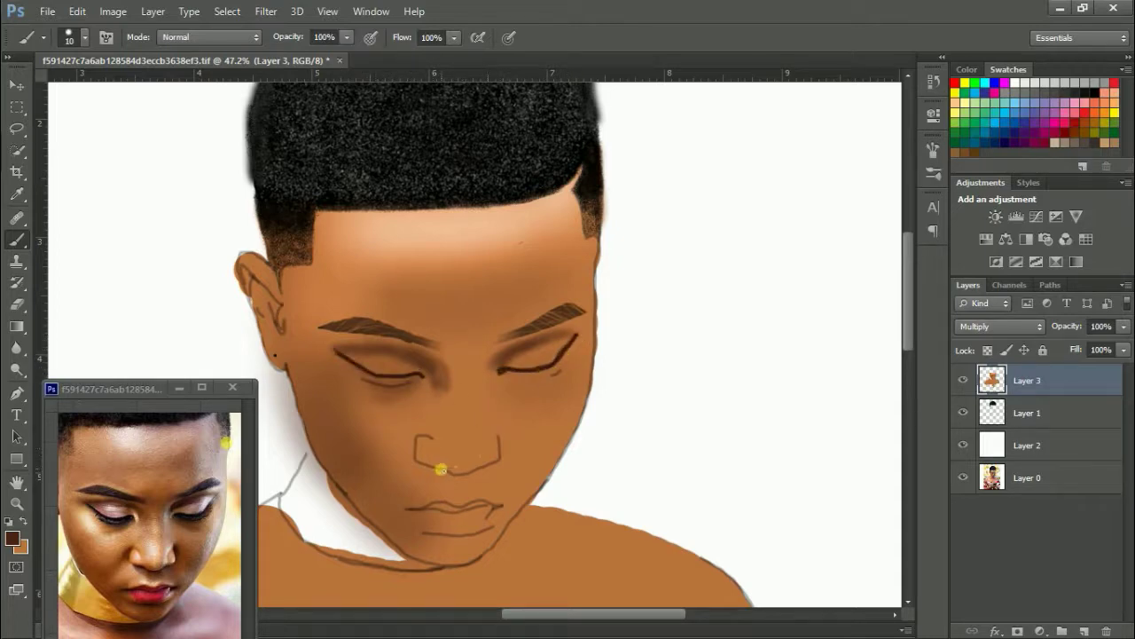
{"action": "scroll", "coordinate": [528, 371], "scroll_direction": "up", "scroll_amount": 1}
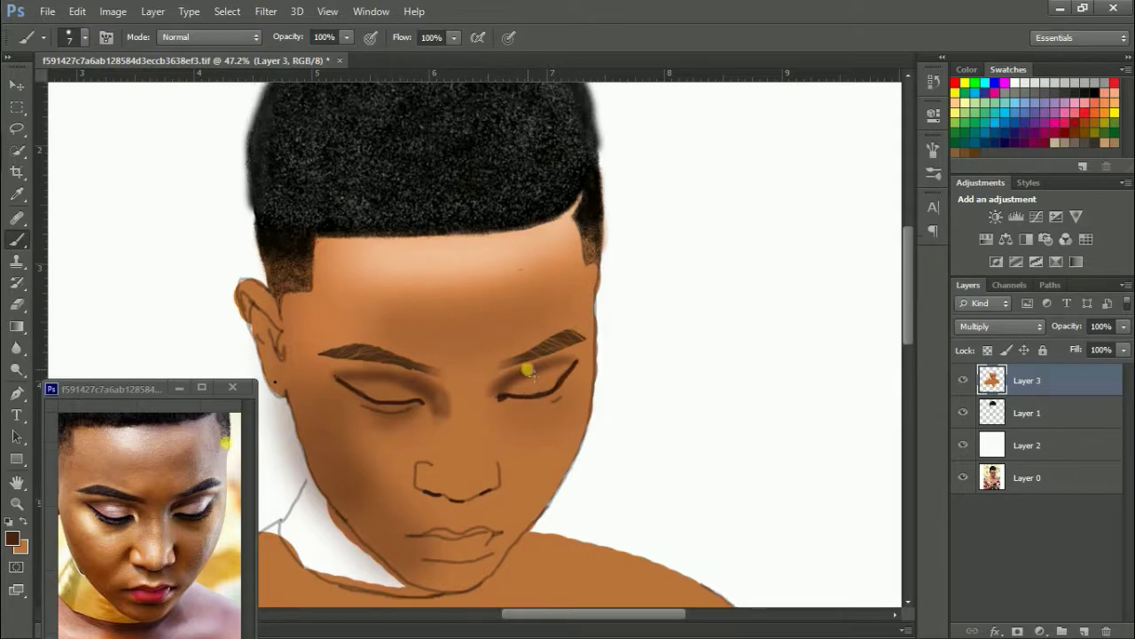
{"action": "key", "text": "i"}
{"action": "left_click", "coordinate": [130, 516]}
{"action": "key", "text": "b"}
{"action": "left_click", "coordinate": [385, 393]}
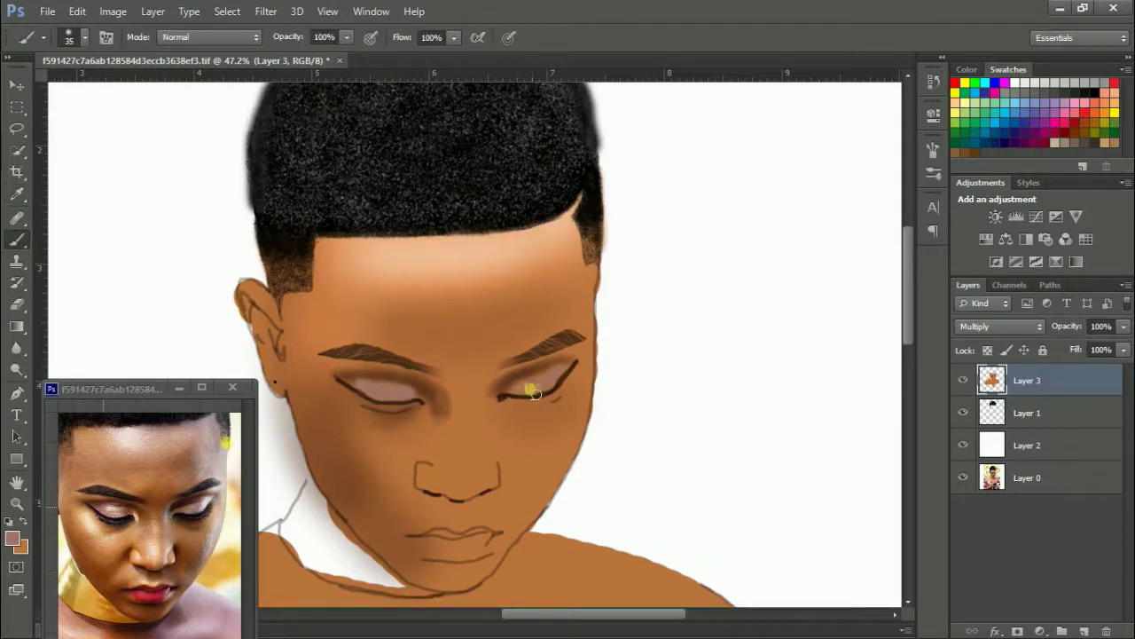
Zoom out to fit the whole figure, then zoom in close on the left eye
{"action": "mouse_move", "coordinate": [351, 409]}
{"action": "left_mouse_down"}
{"action": "mouse_move", "coordinate": [450, 413]}
{"action": "mouse_move", "coordinate": [335, 286]}
{"action": "left_mouse_up"}
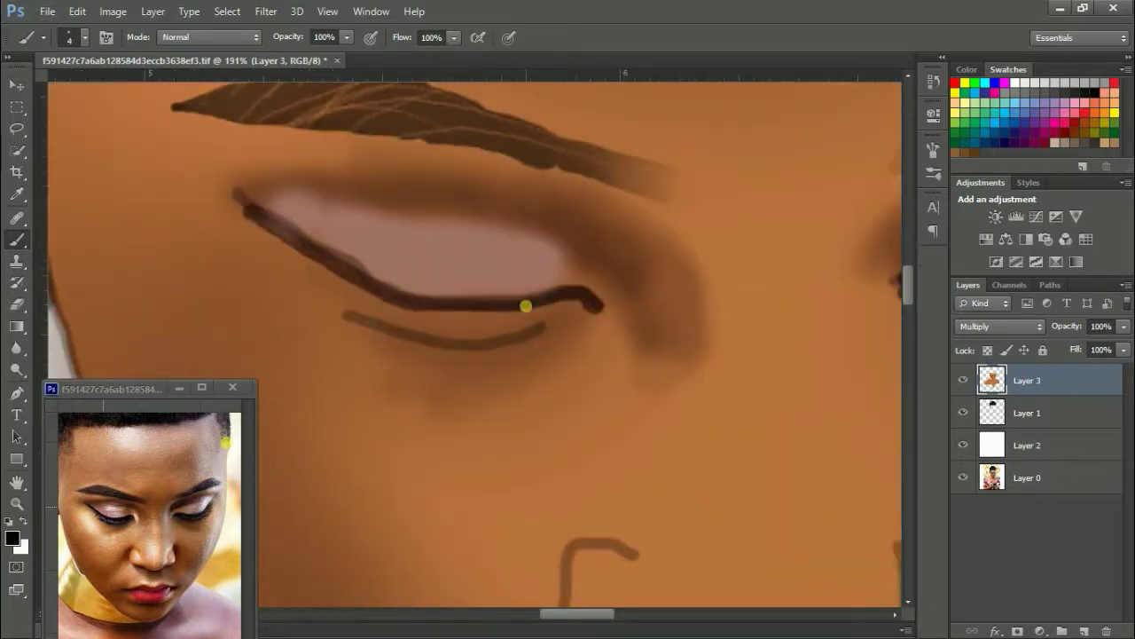
{"action": "scroll", "coordinate": [263, 214], "scroll_direction": "right", "scroll_amount": 5}
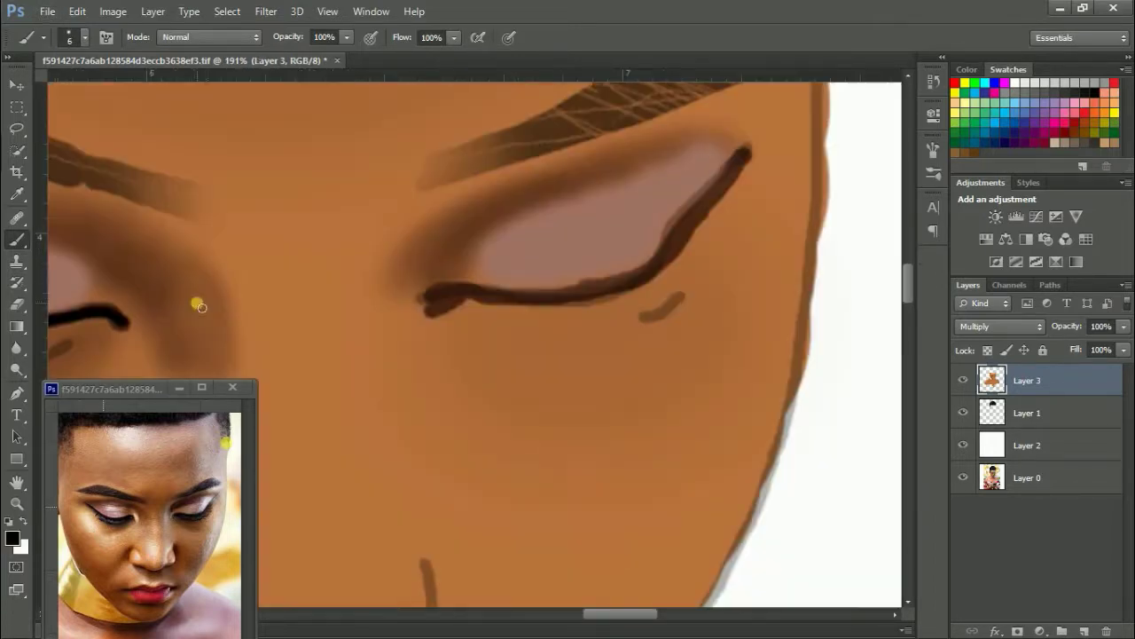
{"action": "key", "text": "ctrl+minus"}
{"action": "key", "text": "ctrl+minus"}
{"action": "key", "text": "ctrl+minus"}
{"action": "key", "text": "ctrl+minus"}
{"action": "key", "text": "ctrl+minus"}
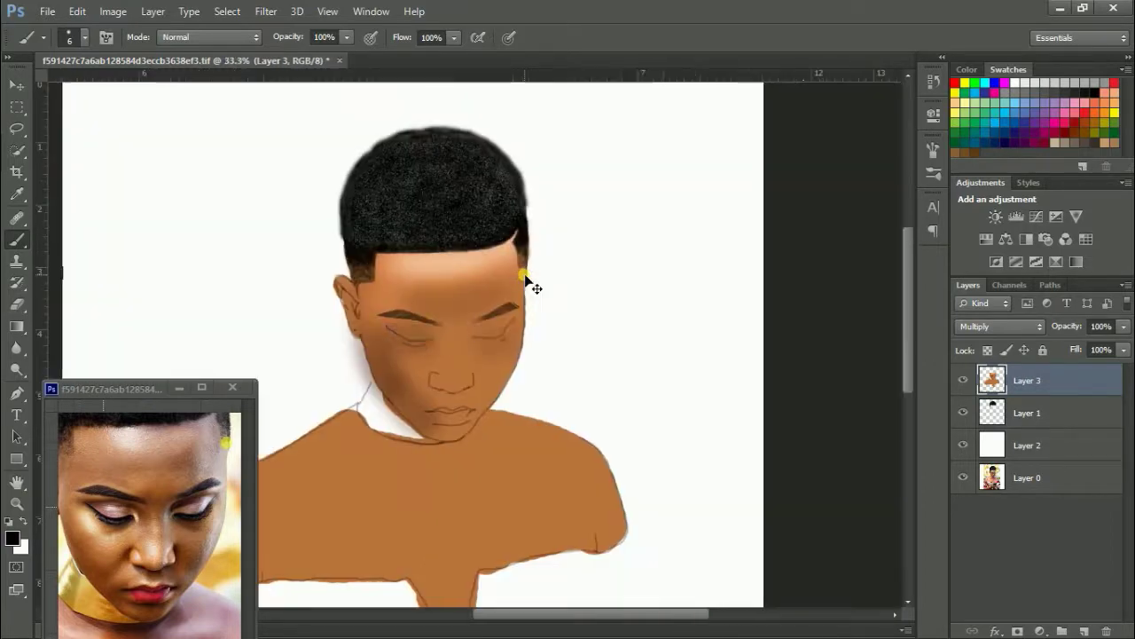
{"action": "key", "text": "ctrl+plus"}
{"action": "key", "text": "ctrl+plus"}
{"action": "key", "text": "ctrl+plus"}
{"action": "key", "text": "ctrl+plus"}
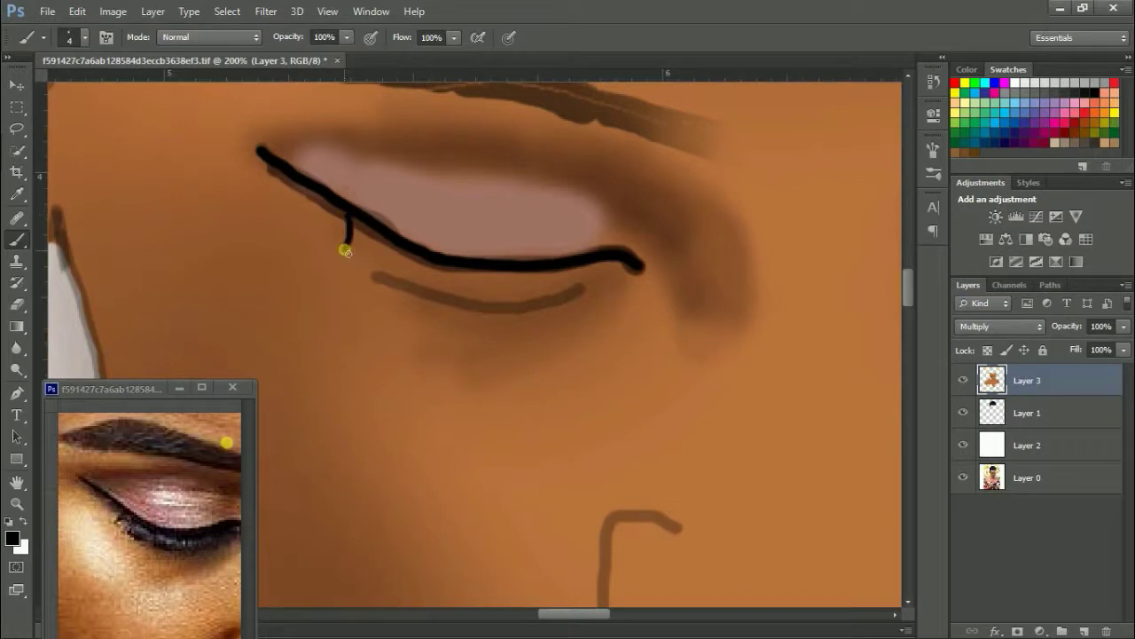
Paint black lashes along the left eyelid and glaze them with translucent grey
{"action": "mouse_move", "coordinate": [370, 227]}
{"action": "left_mouse_down"}
{"action": "mouse_move", "coordinate": [393, 266]}
{"action": "mouse_move", "coordinate": [436, 284]}
{"action": "mouse_move", "coordinate": [482, 271]}
{"action": "mouse_move", "coordinate": [568, 276]}
{"action": "left_mouse_up"}
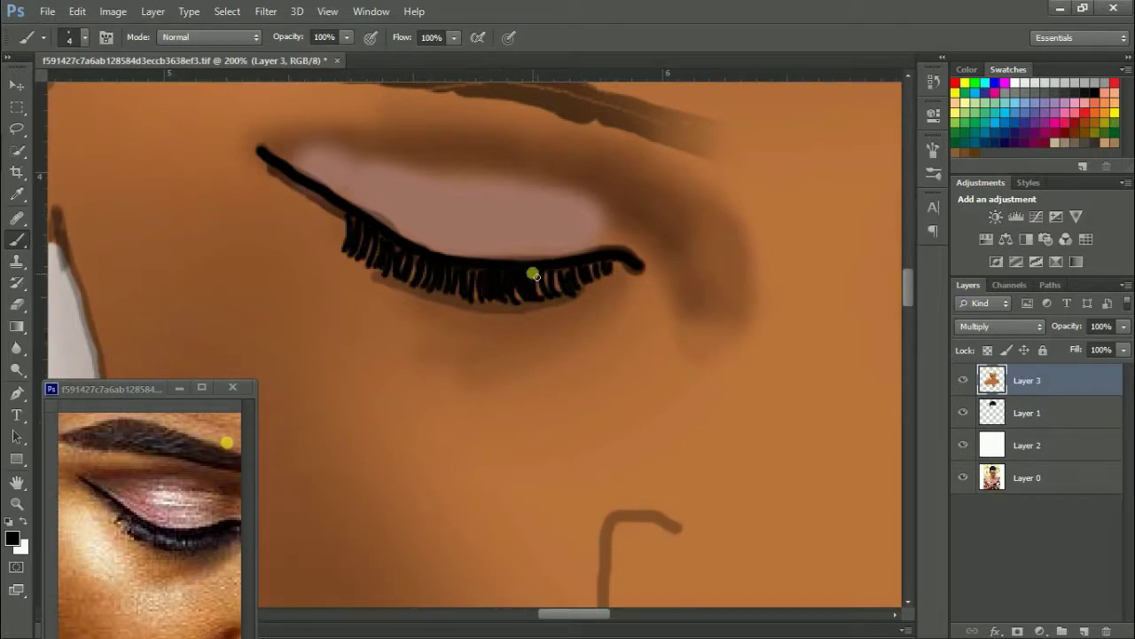
{"action": "left_click_drag", "start_coordinate": [326, 218], "coordinate": [352, 218]}
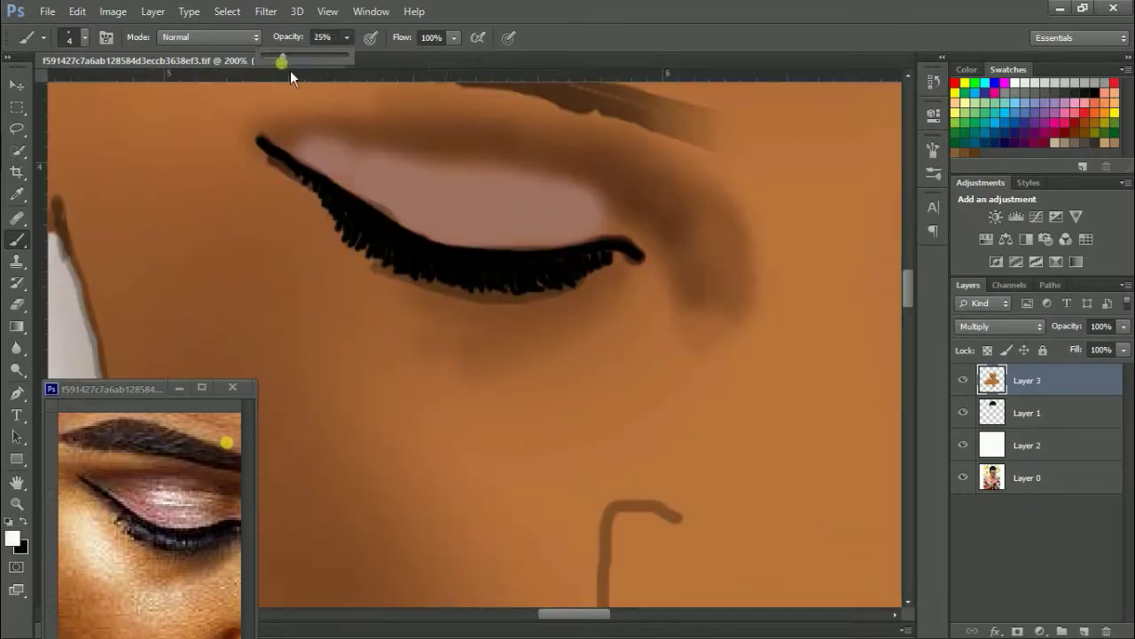
{"action": "left_click_drag", "start_coordinate": [290, 70], "coordinate": [345, 63]}
{"action": "key", "text": "]"}
{"action": "key", "text": "]"}
{"action": "key", "text": "]"}
{"action": "left_click_drag", "start_coordinate": [413, 255], "coordinate": [530, 277]}
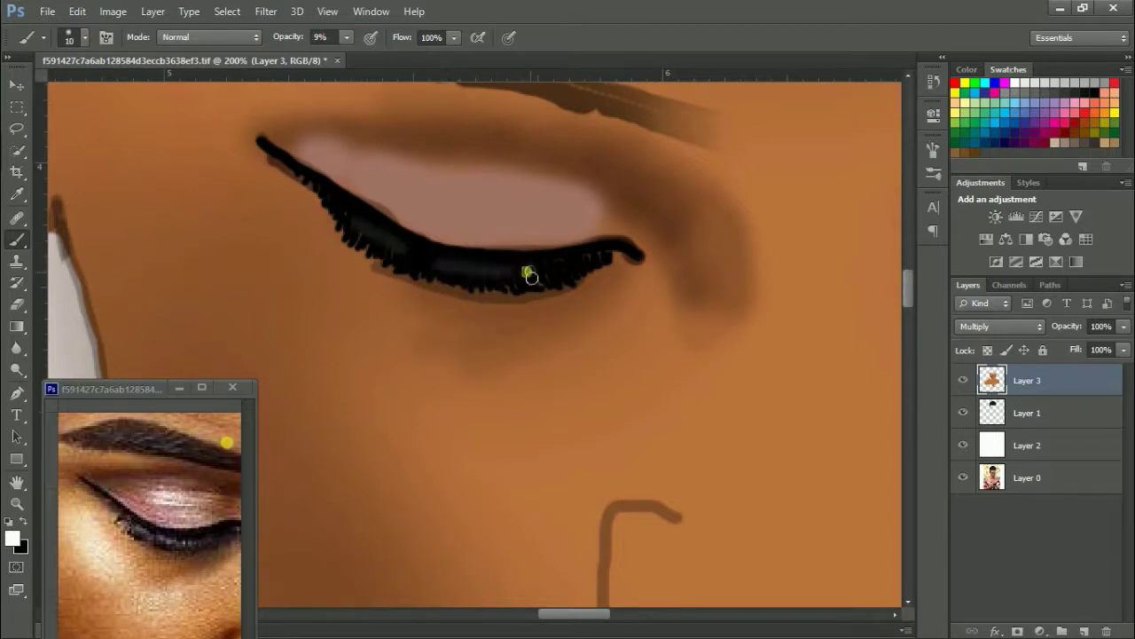
{"action": "left_click_drag", "start_coordinate": [405, 276], "coordinate": [470, 291]}
Extend the translucent grey sheen along the lashes and the lower lash line
{"action": "scroll", "coordinate": [532, 277], "scroll_direction": "down", "scroll_amount": 2}
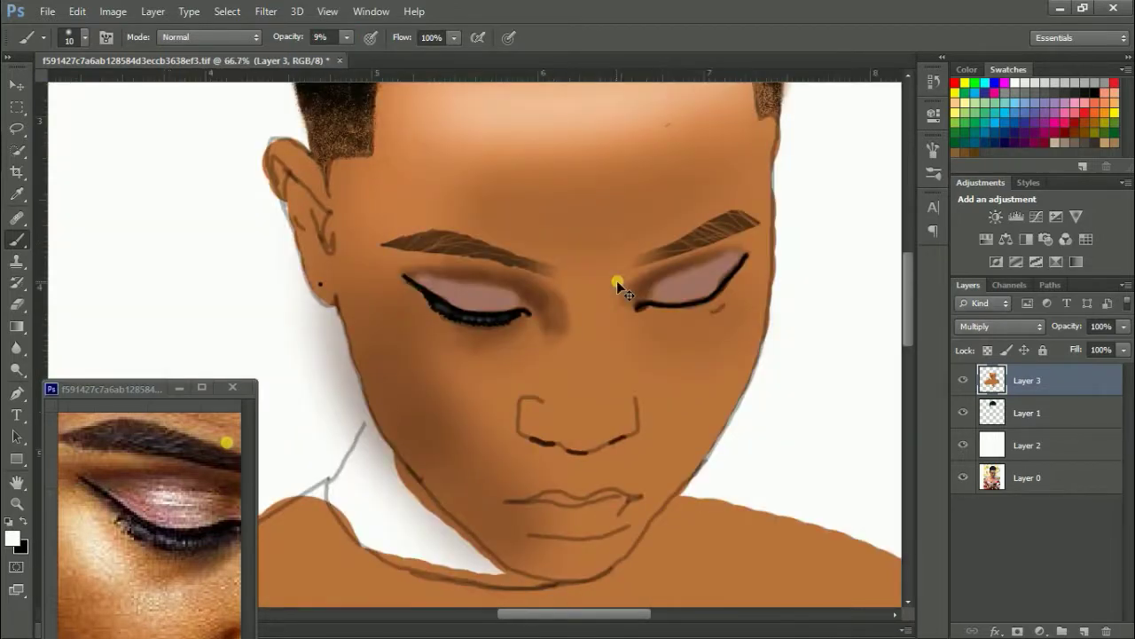
{"action": "scroll", "coordinate": [609, 304], "scroll_direction": "up", "scroll_amount": 3}
{"action": "mouse_move", "coordinate": [514, 364]}
{"action": "left_mouse_down"}
{"action": "mouse_move", "coordinate": [253, 274]}
{"action": "mouse_move", "coordinate": [361, 343]}
{"action": "mouse_move", "coordinate": [494, 367]}
{"action": "mouse_move", "coordinate": [663, 340]}
{"action": "mouse_move", "coordinate": [505, 362]}
{"action": "left_mouse_up"}
{"action": "key", "text": "bracketleft"}
{"action": "key", "text": "bracketleft"}
{"action": "key", "text": "bracketleft"}
{"action": "left_click_drag", "start_coordinate": [233, 259], "coordinate": [268, 276]}
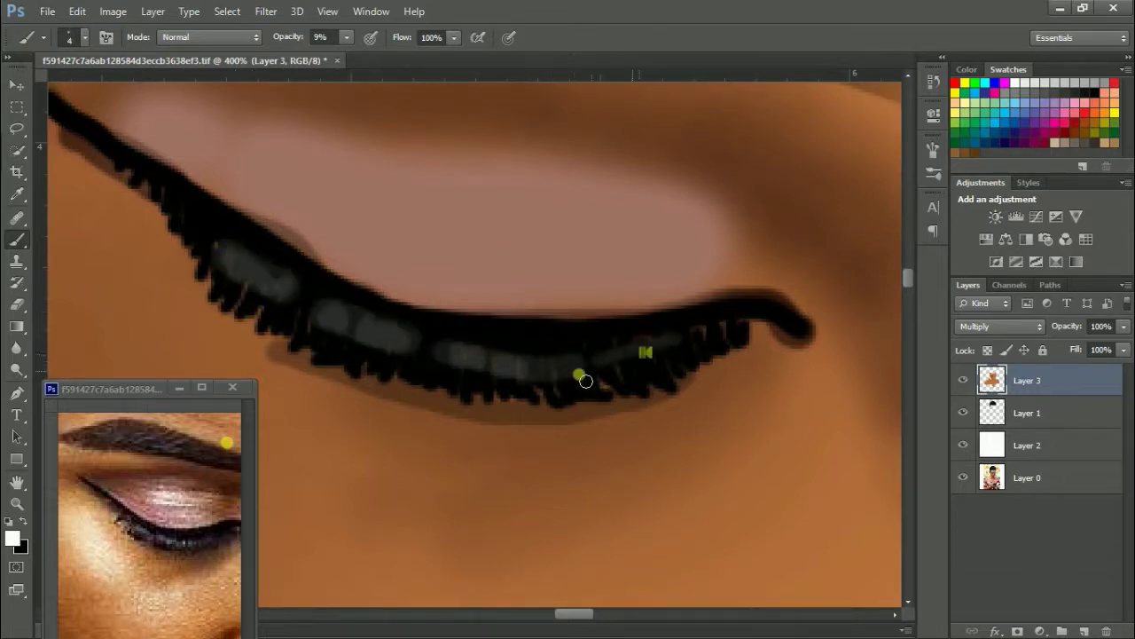
{"action": "scroll", "coordinate": [578, 375], "scroll_direction": "down", "scroll_amount": 4}
{"action": "scroll", "coordinate": [654, 325], "scroll_direction": "up", "scroll_amount": 4}
Paint full-strength black lashes along the right eye's lash line with a fine brush
{"action": "key", "text": "0"}
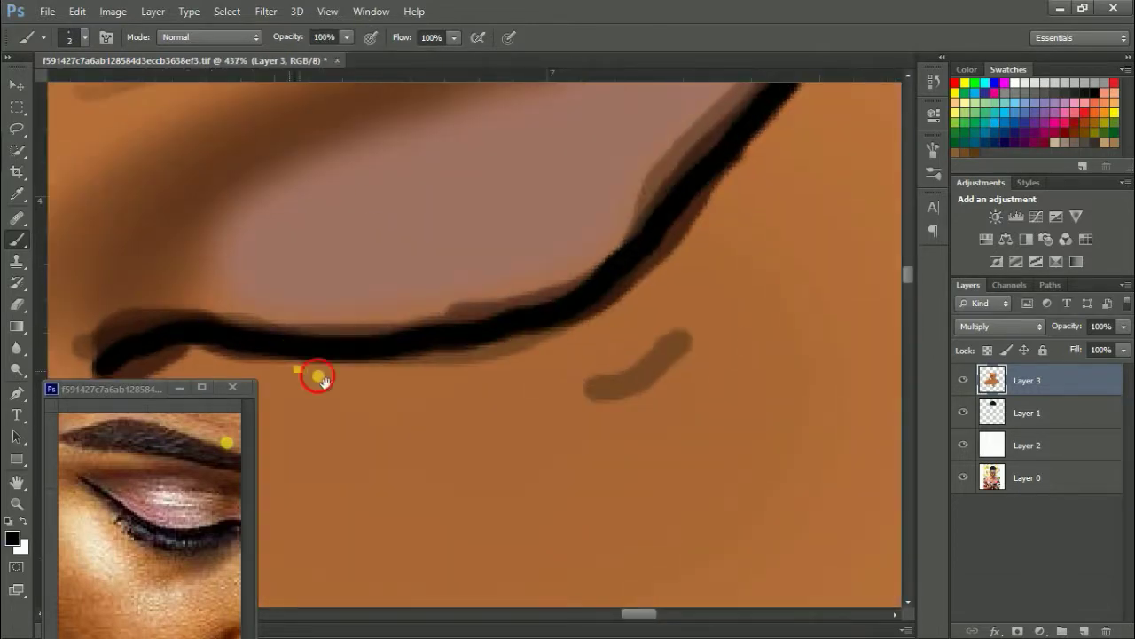
{"action": "scroll", "coordinate": [312, 375], "scroll_direction": "down", "scroll_amount": 3}
{"action": "scroll", "coordinate": [355, 372], "scroll_direction": "up", "scroll_amount": 3}
{"action": "key", "text": "x"}
{"action": "key", "text": "bracketleft"}
{"action": "key", "text": "bracketleft"}
{"action": "left_click_drag", "start_coordinate": [314, 391], "coordinate": [349, 426]}
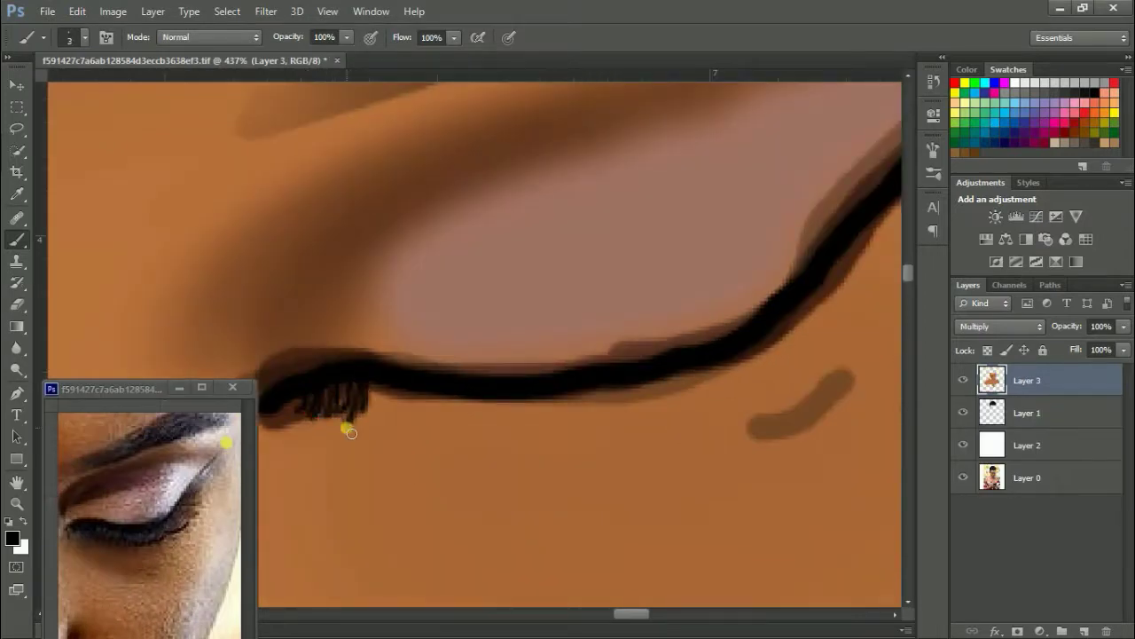
{"action": "key", "text": "bracketright"}
{"action": "key", "text": "bracketright"}
{"action": "mouse_move", "coordinate": [780, 346]}
{"action": "left_mouse_down"}
{"action": "mouse_move", "coordinate": [839, 390]}
{"action": "mouse_move", "coordinate": [788, 347]}
{"action": "left_mouse_up"}
{"action": "mouse_move", "coordinate": [674, 382]}
{"action": "left_mouse_down"}
{"action": "mouse_move", "coordinate": [761, 441]}
{"action": "mouse_move", "coordinate": [596, 398]}
{"action": "left_mouse_up"}
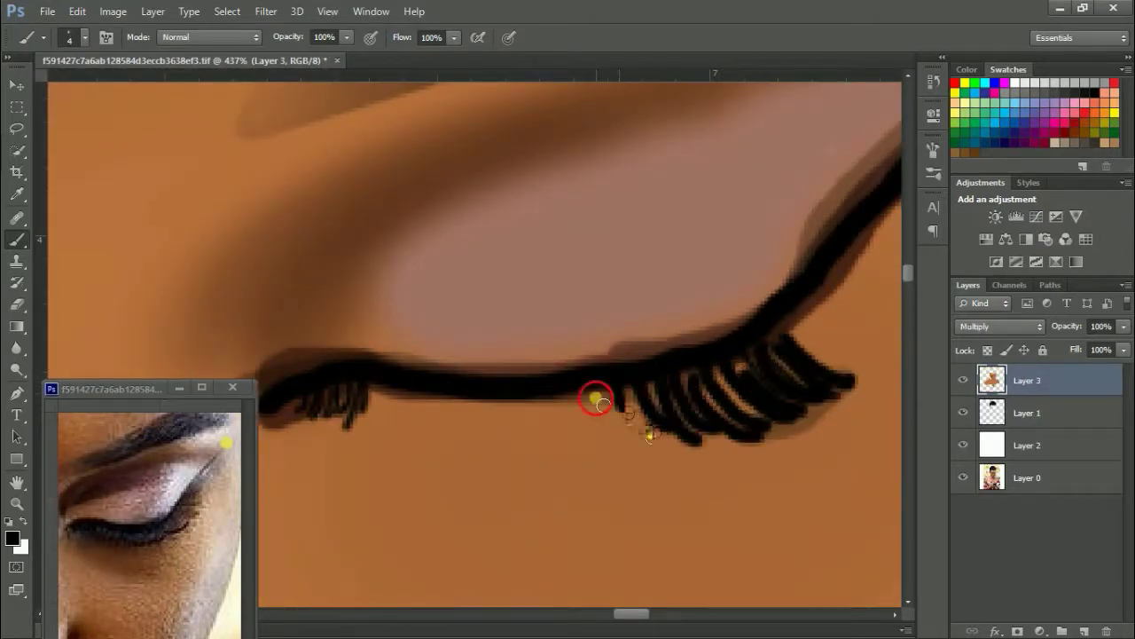
{"action": "left_click_drag", "start_coordinate": [391, 390], "coordinate": [588, 436]}
{"action": "left_click_drag", "start_coordinate": [638, 404], "coordinate": [470, 461]}
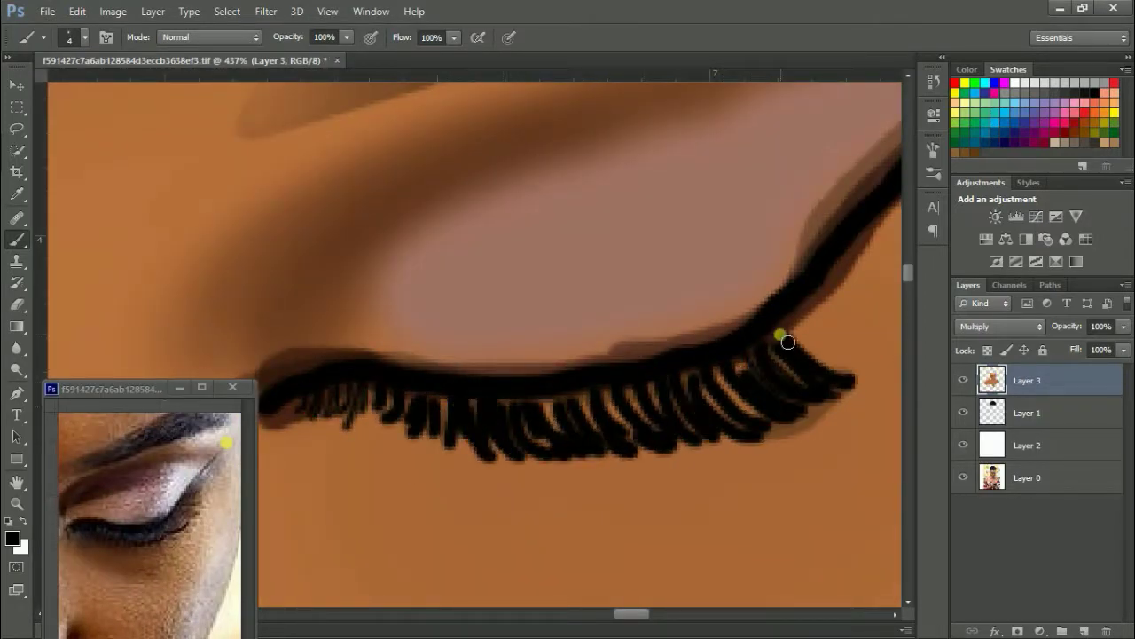
Add lashes toward the right eye's outer end and thicken the black lash line
{"action": "left_click_drag", "start_coordinate": [825, 306], "coordinate": [781, 364]}
{"action": "left_click_drag", "start_coordinate": [874, 248], "coordinate": [829, 328]}
{"action": "left_click_drag", "start_coordinate": [879, 289], "coordinate": [798, 311]}
{"action": "left_click_drag", "start_coordinate": [825, 230], "coordinate": [780, 284]}
{"action": "left_click_drag", "start_coordinate": [847, 222], "coordinate": [803, 266]}
{"action": "key", "text": "bracketright"}
{"action": "key", "text": "bracketright"}
{"action": "key", "text": "bracketright"}
{"action": "mouse_move", "coordinate": [874, 164]}
{"action": "left_mouse_down"}
{"action": "mouse_move", "coordinate": [742, 355]}
{"action": "mouse_move", "coordinate": [612, 405]}
{"action": "mouse_move", "coordinate": [319, 417]}
{"action": "left_mouse_up"}
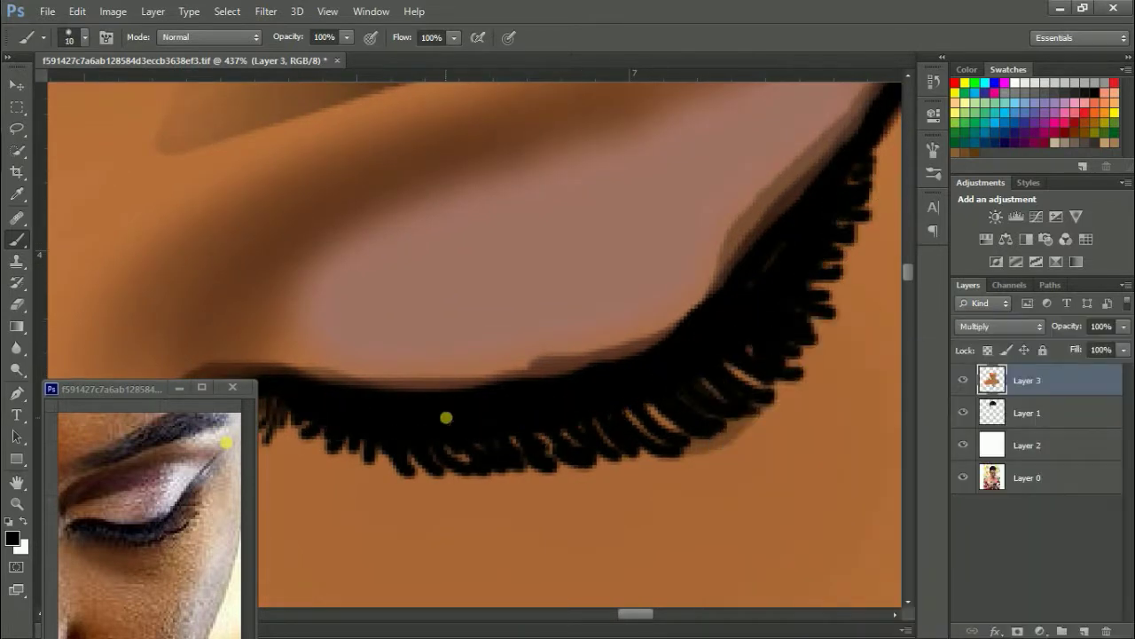
{"action": "left_click_drag", "start_coordinate": [633, 393], "coordinate": [562, 452]}
Lay a faint 12%-opacity light sheen along the lashes with a thinner brush
{"action": "right_click", "coordinate": [435, 446]}
{"action": "left_click", "coordinate": [347, 37]}
{"action": "left_click_drag", "start_coordinate": [347, 55], "coordinate": [271, 77]}
{"action": "key", "text": "bracketleft"}
{"action": "key", "text": "bracketleft"}
{"action": "key", "text": "bracketleft"}
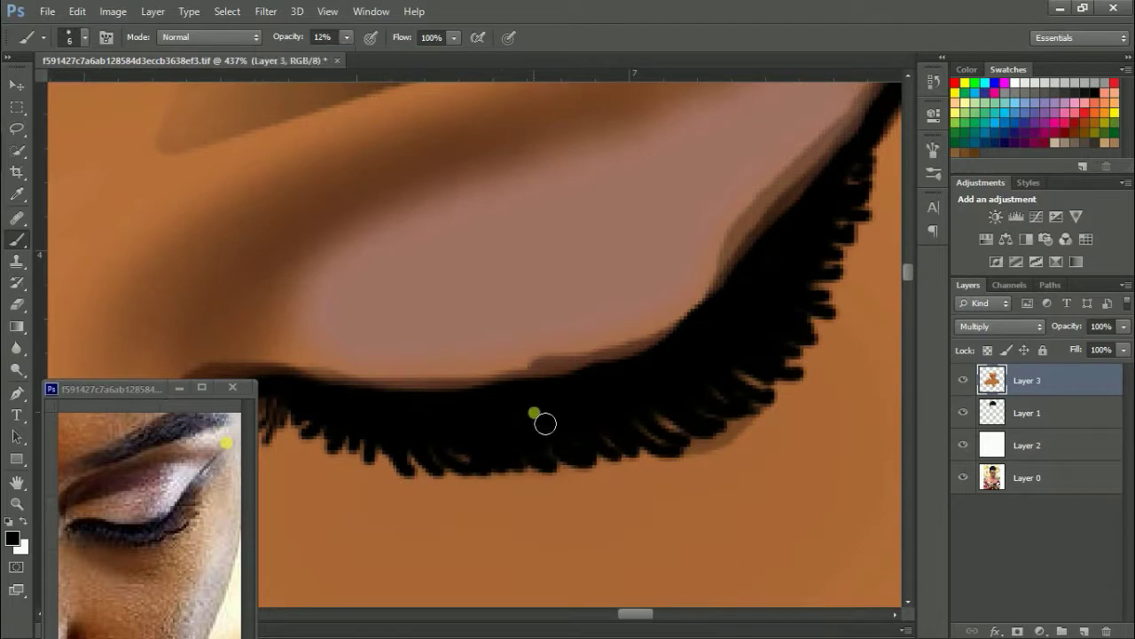
{"action": "key", "text": "x"}
{"action": "mouse_move", "coordinate": [346, 416]}
{"action": "left_mouse_down"}
{"action": "mouse_move", "coordinate": [527, 431]}
{"action": "mouse_move", "coordinate": [679, 400]}
{"action": "mouse_move", "coordinate": [780, 293]}
{"action": "left_mouse_up"}
{"action": "left_click_drag", "start_coordinate": [466, 501], "coordinate": [553, 443]}
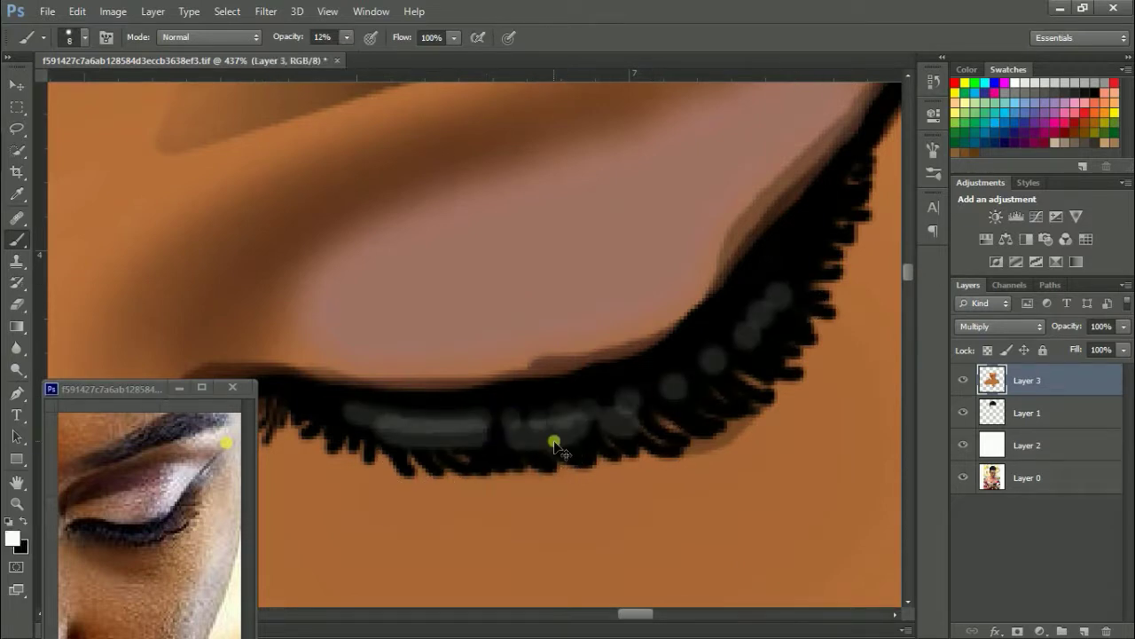
Zoom out and sample a colour from the reference photo with the Eyedropper
{"action": "key", "text": "ctrl+minus"}
{"action": "key", "text": "ctrl+minus"}
{"action": "key", "text": "ctrl+minus"}
{"action": "key", "text": "i"}
{"action": "left_click", "coordinate": [1044, 133]}
{"action": "left_click", "coordinate": [12, 537]}
Pick dark red from the reference photo and softly shade near the right temple with a large brush
{"action": "left_click", "coordinate": [197, 601]}
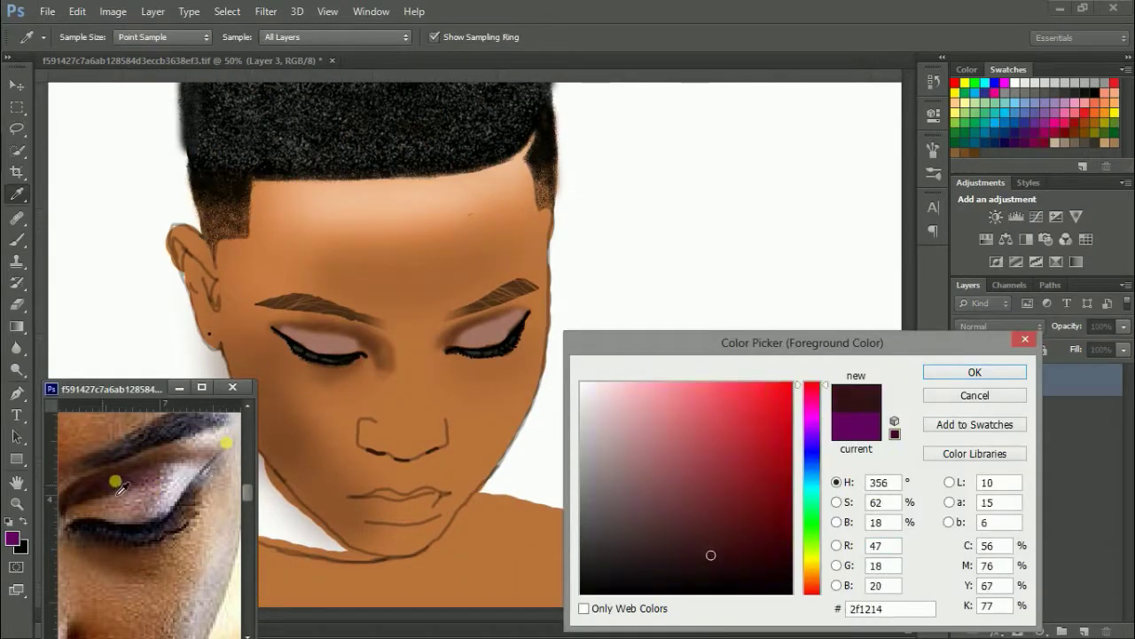
{"action": "key", "text": "Return"}
{"action": "key", "text": "b"}
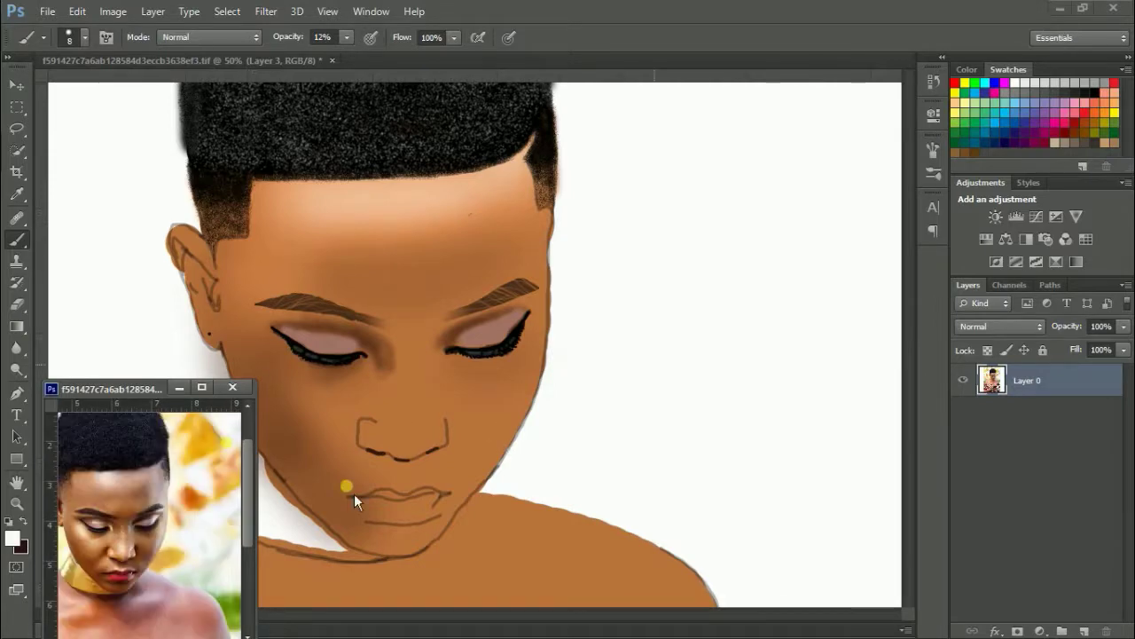
{"action": "right_click", "coordinate": [519, 245]}
{"action": "key", "text": "Escape"}
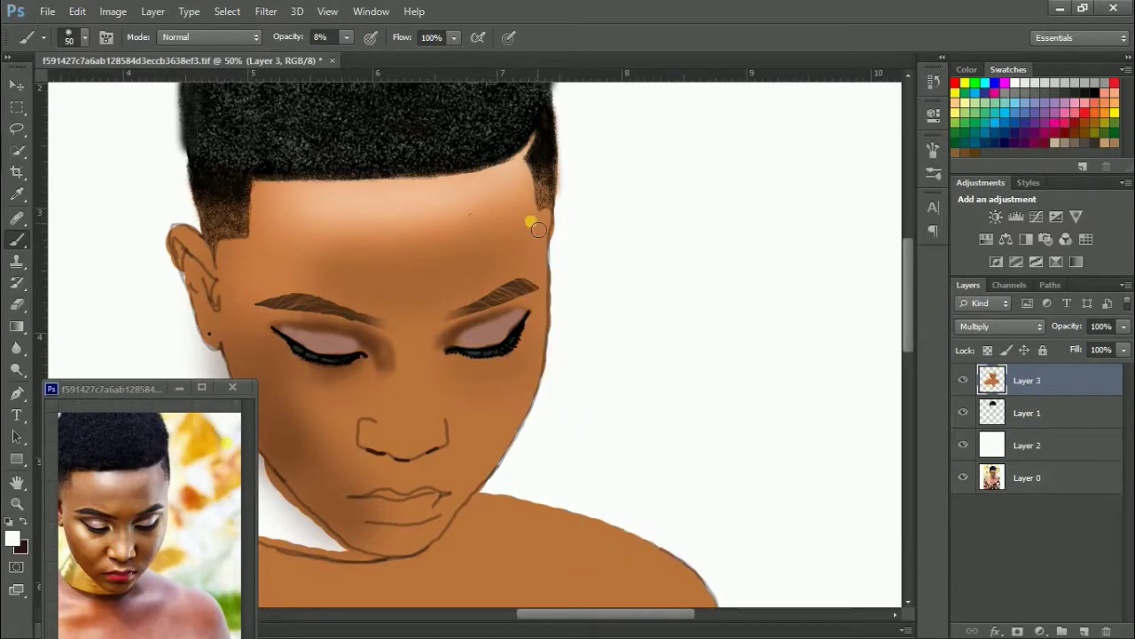
{"action": "key", "text": "bracketright"}
{"action": "key", "text": "bracketright"}
{"action": "key", "text": "bracketright"}
{"action": "mouse_move", "coordinate": [558, 261]}
{"action": "left_mouse_down"}
{"action": "mouse_move", "coordinate": [507, 418]}
{"action": "mouse_move", "coordinate": [527, 418]}
{"action": "left_mouse_up"}
Shade the cheek beside the nose and under the right eye's lower lid, undoing heavy shading
{"action": "key", "text": "bracketleft"}
{"action": "key", "text": "x"}
{"action": "mouse_move", "coordinate": [468, 445]}
{"action": "left_mouse_down"}
{"action": "mouse_move", "coordinate": [482, 456]}
{"action": "mouse_move", "coordinate": [477, 430]}
{"action": "left_mouse_up"}
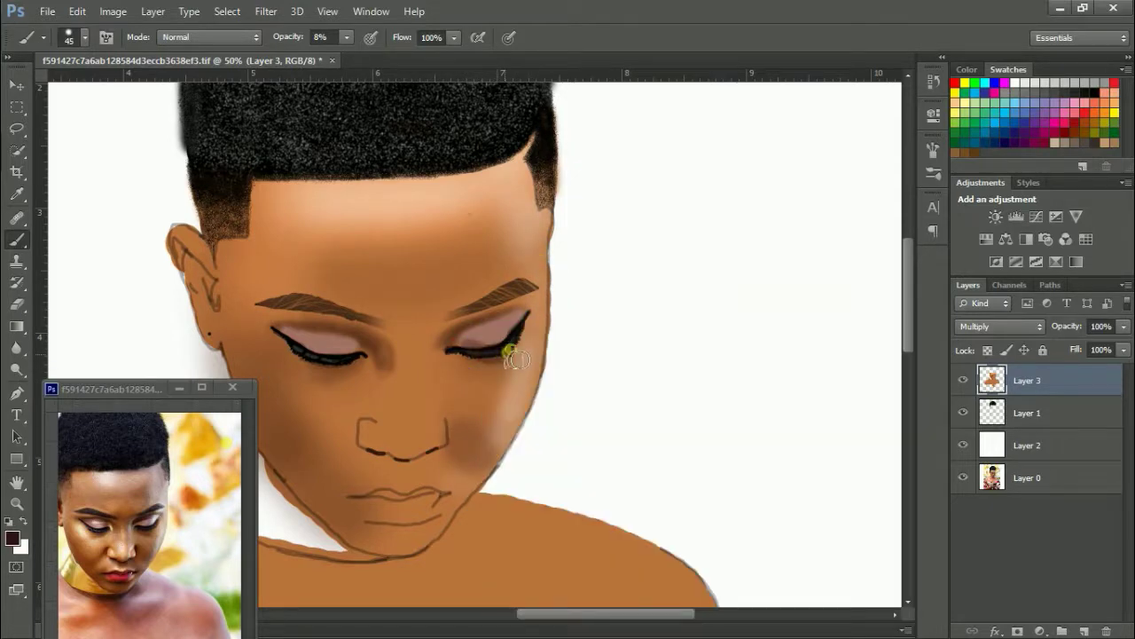
{"action": "mouse_move", "coordinate": [517, 359]}
{"action": "left_mouse_down"}
{"action": "mouse_move", "coordinate": [477, 365]}
{"action": "mouse_move", "coordinate": [437, 417]}
{"action": "mouse_move", "coordinate": [337, 456]}
{"action": "mouse_move", "coordinate": [350, 448]}
{"action": "mouse_move", "coordinate": [405, 463]}
{"action": "mouse_move", "coordinate": [378, 460]}
{"action": "left_mouse_up"}
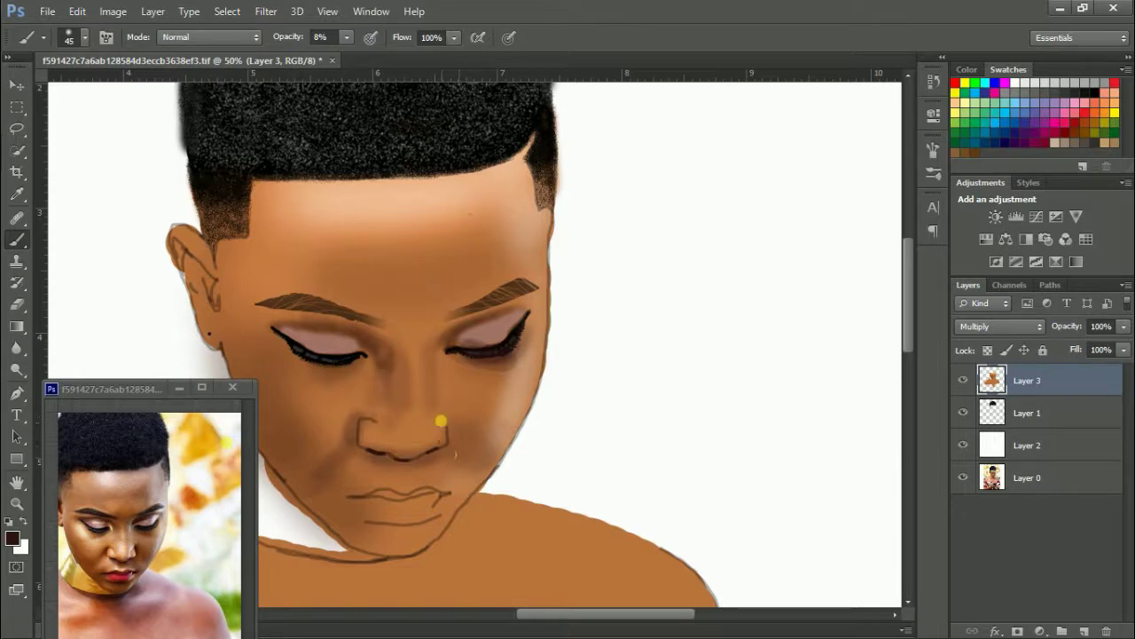
{"action": "key", "text": "ctrl+z"}
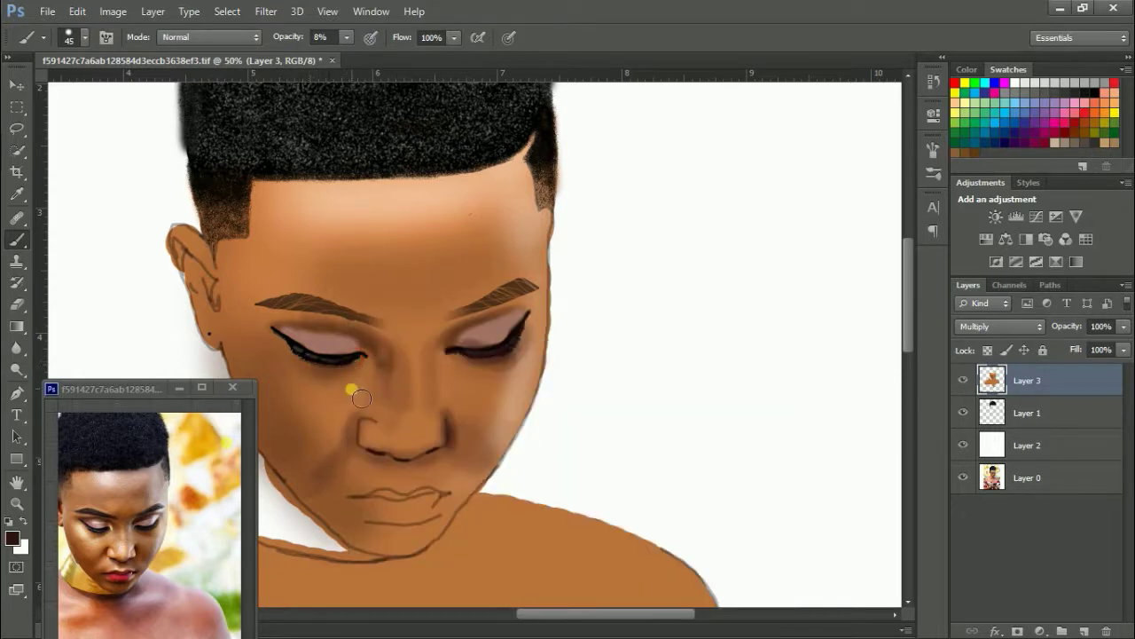
Shade the left eye area, right eyelid, beneath the lower lip and the right cheek
{"action": "left_click_drag", "start_coordinate": [361, 398], "coordinate": [298, 360]}
{"action": "left_click_drag", "start_coordinate": [509, 316], "coordinate": [451, 353]}
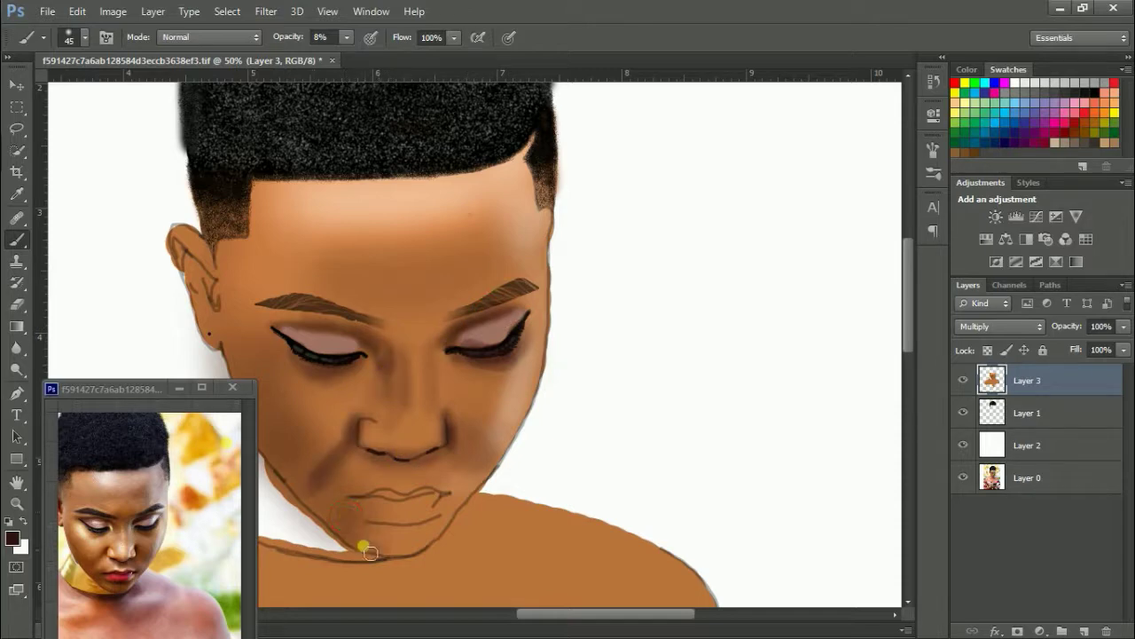
{"action": "left_click_drag", "start_coordinate": [421, 531], "coordinate": [379, 535]}
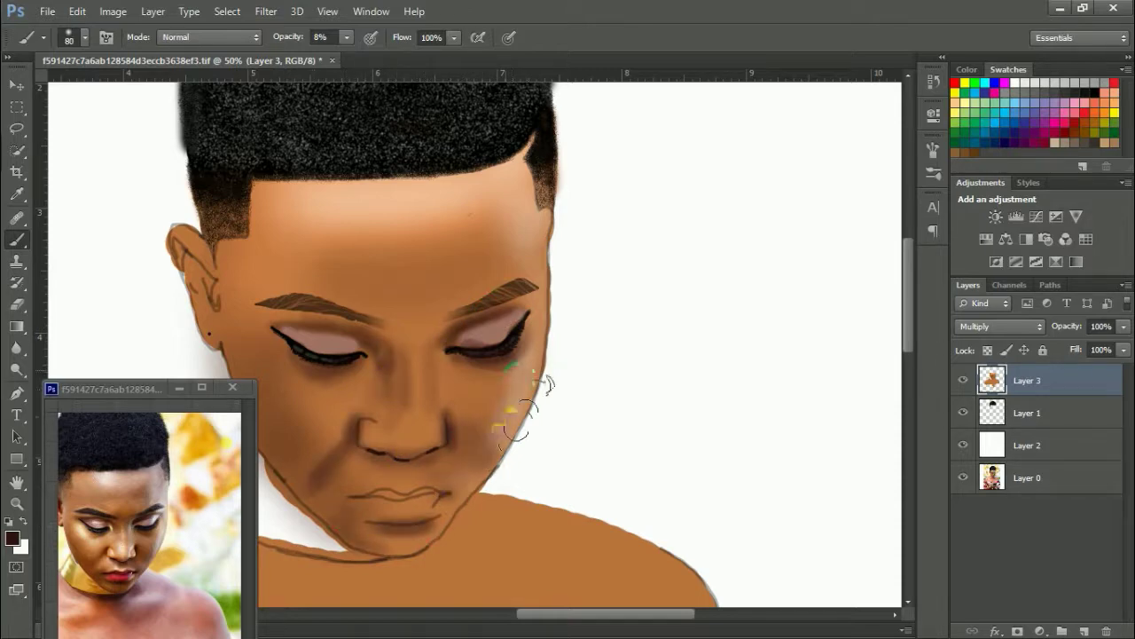
{"action": "left_click_drag", "start_coordinate": [481, 464], "coordinate": [482, 382]}
{"action": "key", "text": "bracketleft"}
{"action": "key", "text": "bracketleft"}
{"action": "key", "text": "bracketleft"}
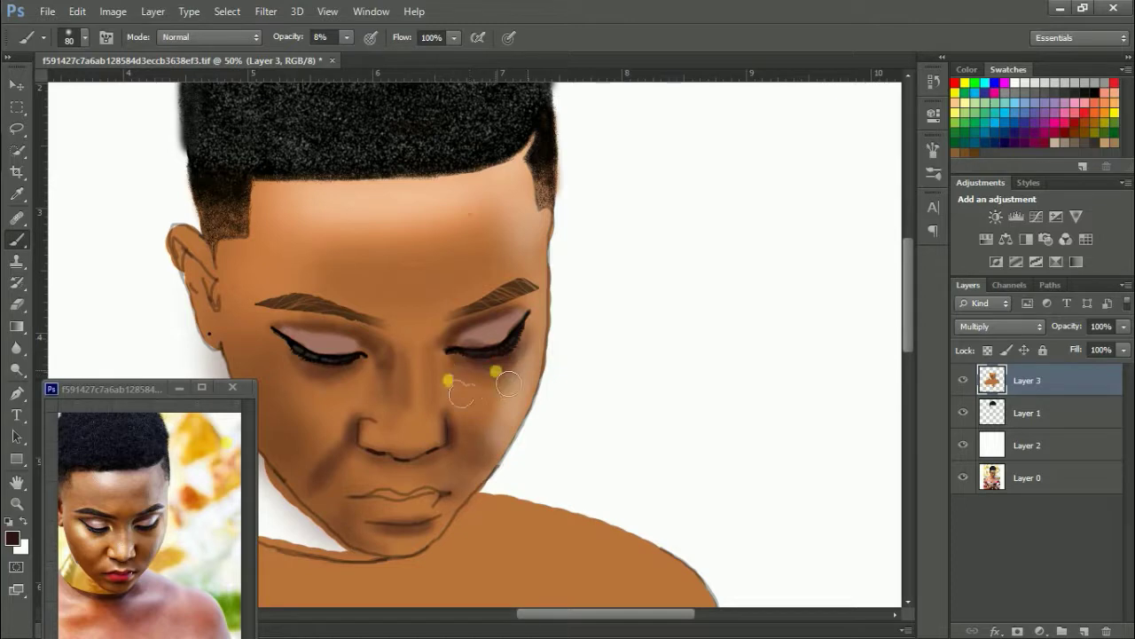
{"action": "left_click", "coordinate": [355, 338]}
{"action": "key", "text": "x"}
{"action": "scroll", "coordinate": [391, 358], "scroll_direction": "up", "scroll_amount": 5}
Paint small light highlights on both inner eye corners
{"action": "key", "text": "bracketleft"}
{"action": "key", "text": "bracketleft"}
{"action": "key", "text": "bracketleft"}
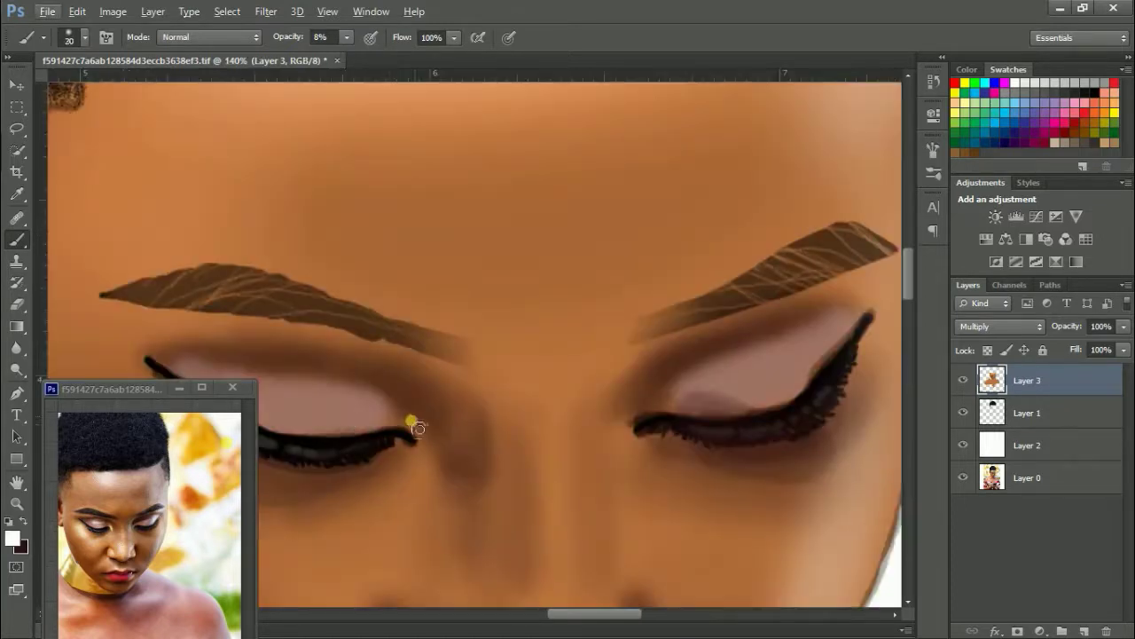
{"action": "left_click_drag", "start_coordinate": [413, 423], "coordinate": [441, 477]}
{"action": "left_click", "coordinate": [625, 422]}
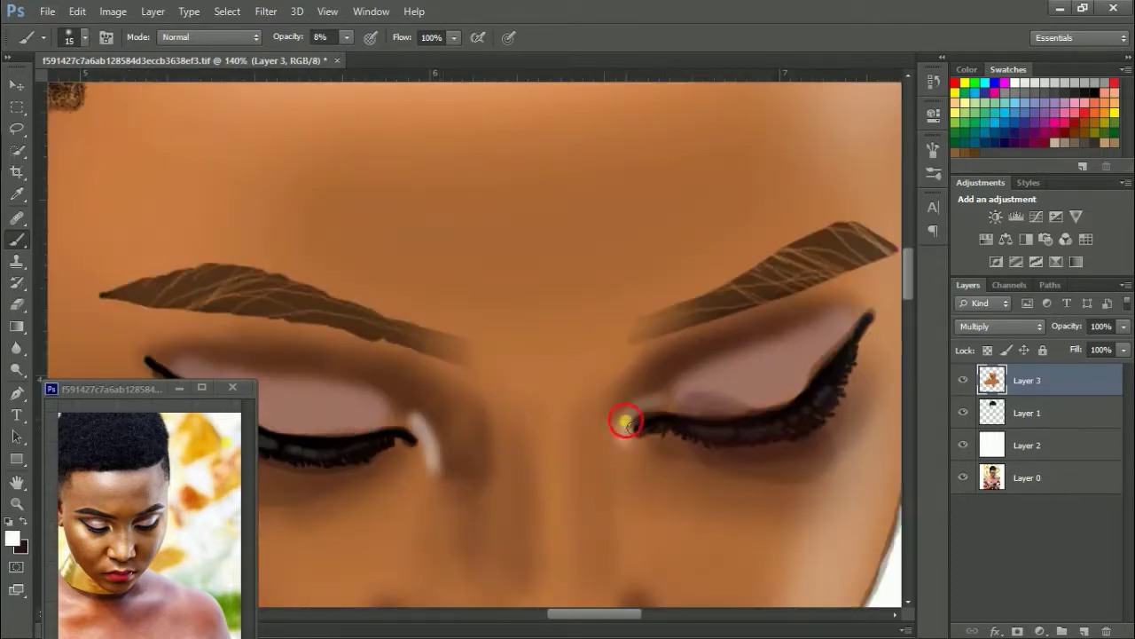
{"action": "scroll", "coordinate": [493, 432], "scroll_direction": "down", "scroll_amount": 3}
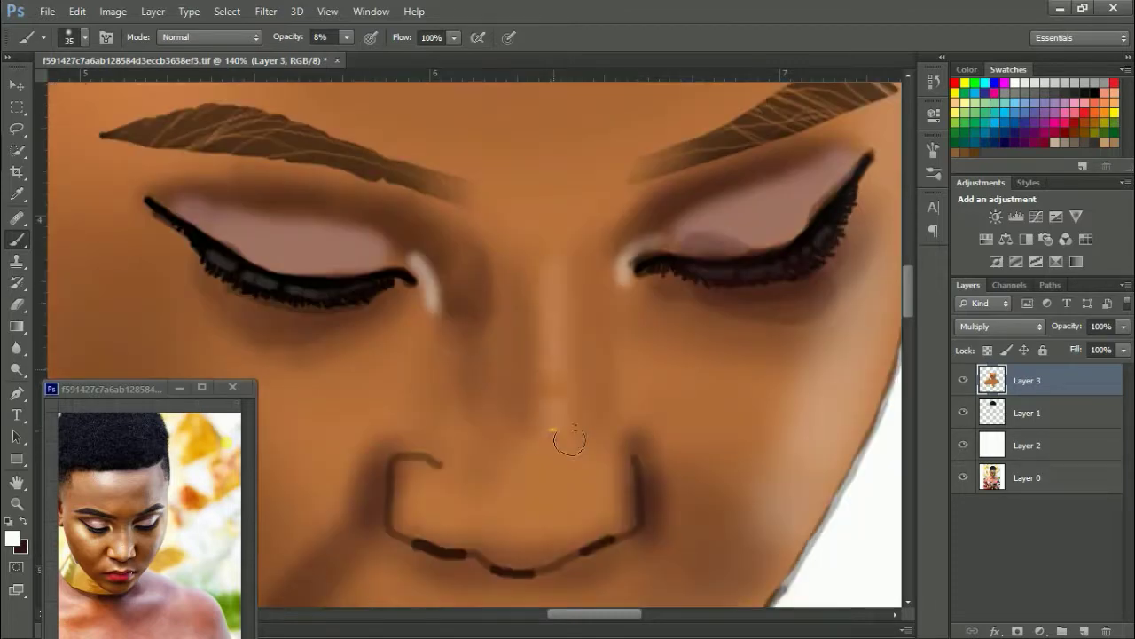
Highlight the nose tip and brush a soft light stroke along the upper lip
{"action": "key", "text": "bracketright"}
{"action": "key", "text": "bracketright"}
{"action": "key", "text": "bracketright"}
{"action": "mouse_move", "coordinate": [435, 494]}
{"action": "left_mouse_down"}
{"action": "mouse_move", "coordinate": [539, 499]}
{"action": "mouse_move", "coordinate": [585, 519]}
{"action": "left_mouse_up"}
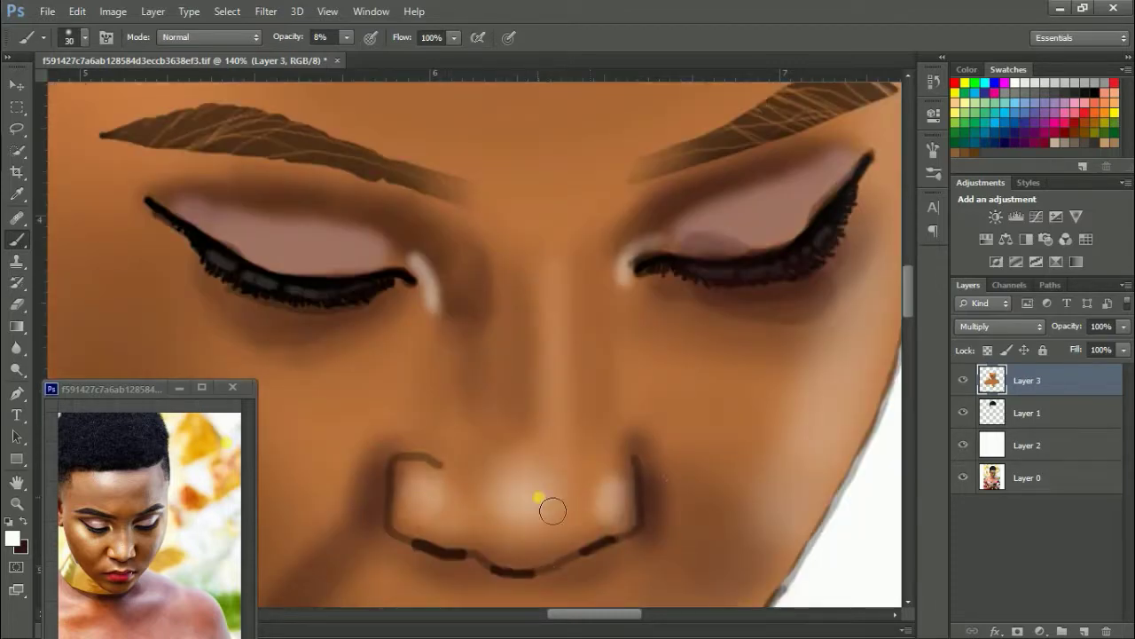
{"action": "key", "text": "bracketleft"}
{"action": "key", "text": "bracketleft"}
{"action": "scroll", "coordinate": [484, 484], "scroll_direction": "down", "scroll_amount": 4}
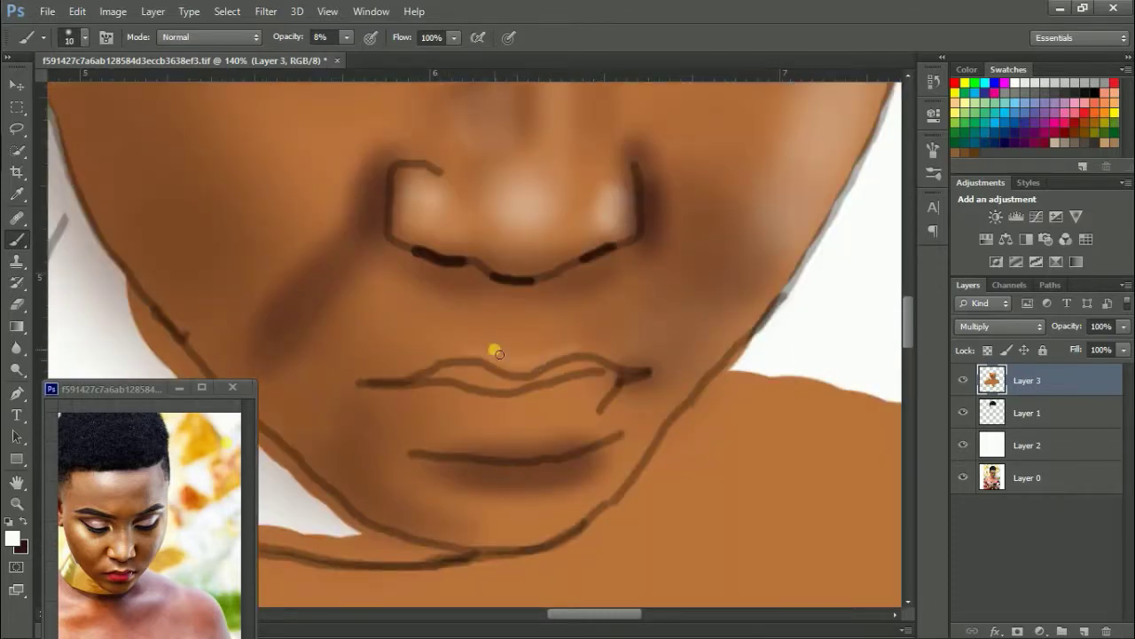
{"action": "scroll", "coordinate": [182, 538], "scroll_direction": "up", "scroll_amount": 3}
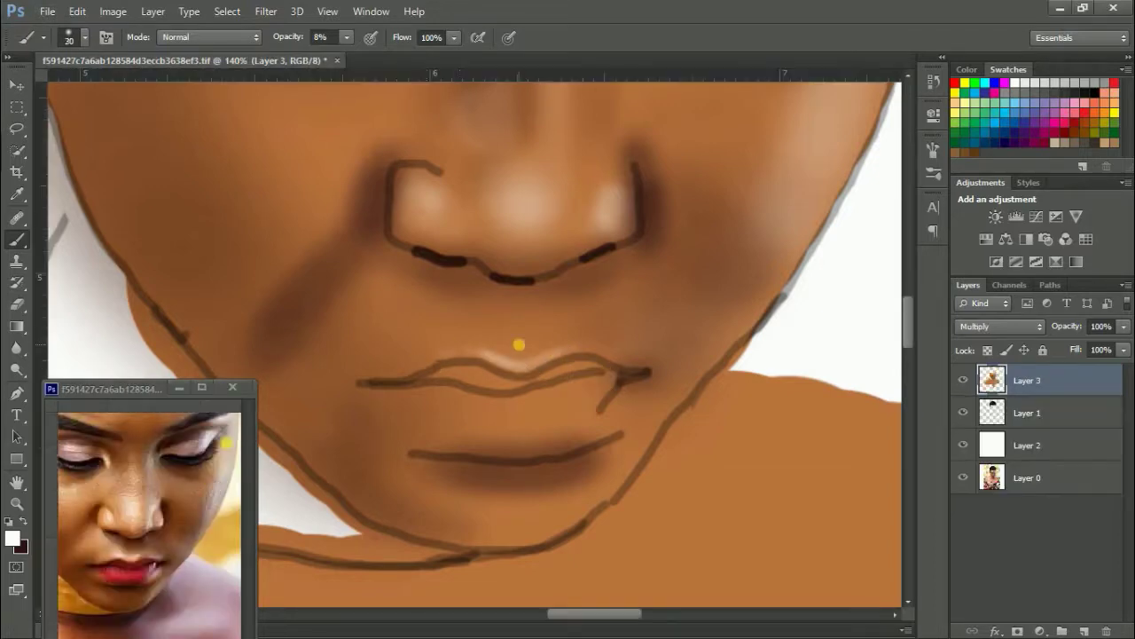
{"action": "key", "text": "bracketright"}
{"action": "key", "text": "bracketright"}
{"action": "key", "text": "bracketright"}
{"action": "key", "text": "bracketleft"}
{"action": "key", "text": "bracketleft"}
{"action": "key", "text": "bracketleft"}
{"action": "mouse_move", "coordinate": [406, 347]}
{"action": "left_mouse_down"}
{"action": "mouse_move", "coordinate": [507, 337]}
{"action": "mouse_move", "coordinate": [641, 368]}
{"action": "mouse_move", "coordinate": [532, 393]}
{"action": "mouse_move", "coordinate": [613, 385]}
{"action": "mouse_move", "coordinate": [520, 456]}
{"action": "mouse_move", "coordinate": [561, 440]}
{"action": "mouse_move", "coordinate": [604, 398]}
{"action": "left_mouse_up"}
Fill the lips with solid red at full opacity
{"action": "key", "text": "0"}
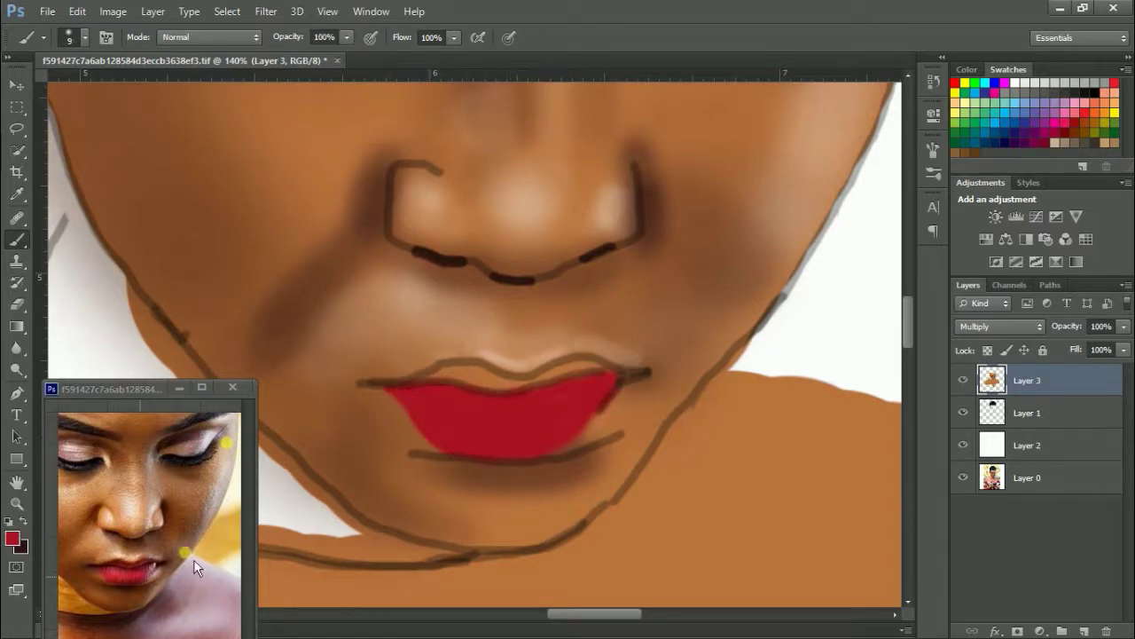
{"action": "mouse_move", "coordinate": [521, 382]}
{"action": "left_mouse_down"}
{"action": "mouse_move", "coordinate": [458, 370]}
{"action": "mouse_move", "coordinate": [451, 383]}
{"action": "mouse_move", "coordinate": [612, 370]}
{"action": "left_mouse_up"}
{"action": "key", "text": "ctrl+minus"}
{"action": "key", "text": "ctrl+minus"}
{"action": "key", "text": "ctrl+minus"}
{"action": "scroll", "coordinate": [616, 374], "scroll_direction": "up", "scroll_amount": 4}
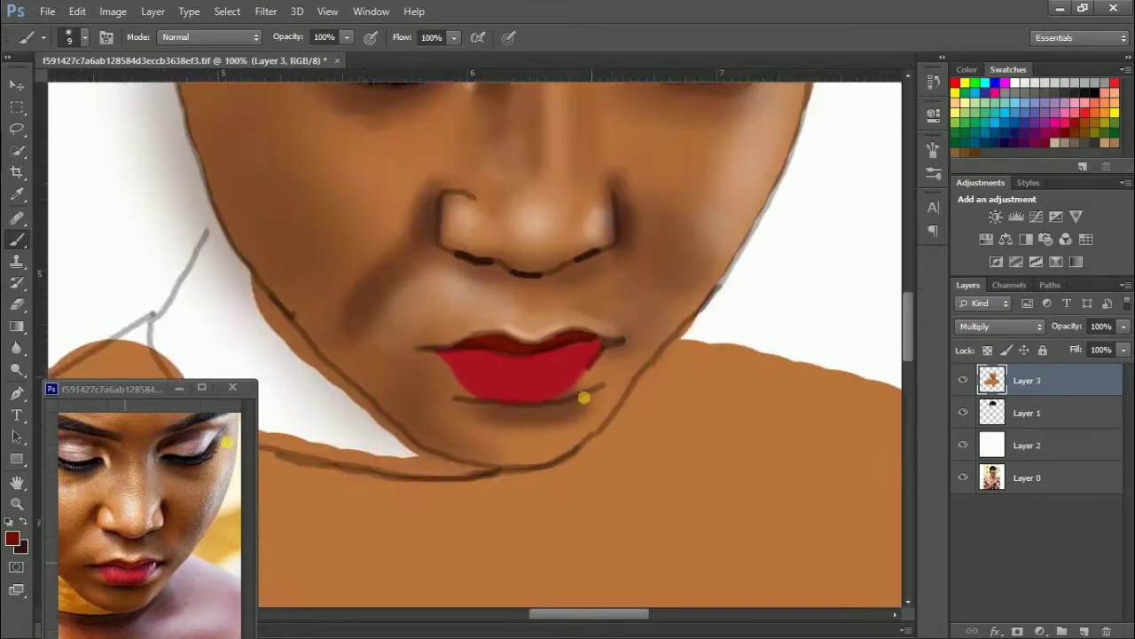
{"action": "scroll", "coordinate": [573, 482], "scroll_direction": "down", "scroll_amount": 1}
{"action": "scroll", "coordinate": [630, 363], "scroll_direction": "up", "scroll_amount": 3}
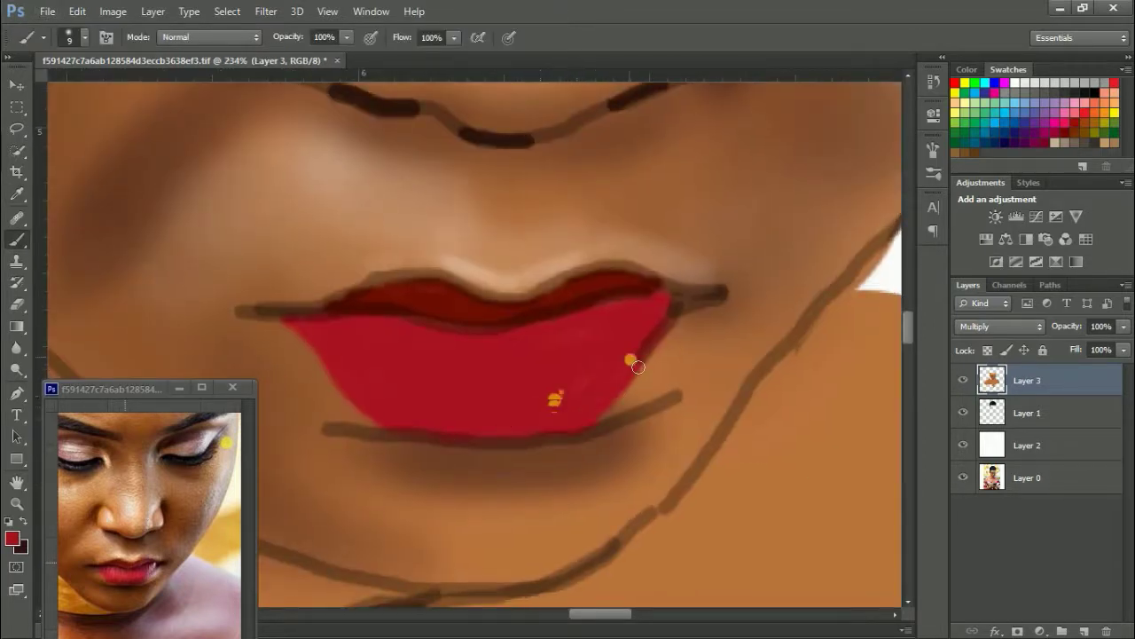
Shade the lower lip's bottom edge, right corner and lip line in black at 17% opacity
{"action": "key", "text": "d"}
{"action": "key", "text": "1"}
{"action": "key", "text": "7"}
{"action": "key", "text": "bracketright"}
{"action": "key", "text": "bracketright"}
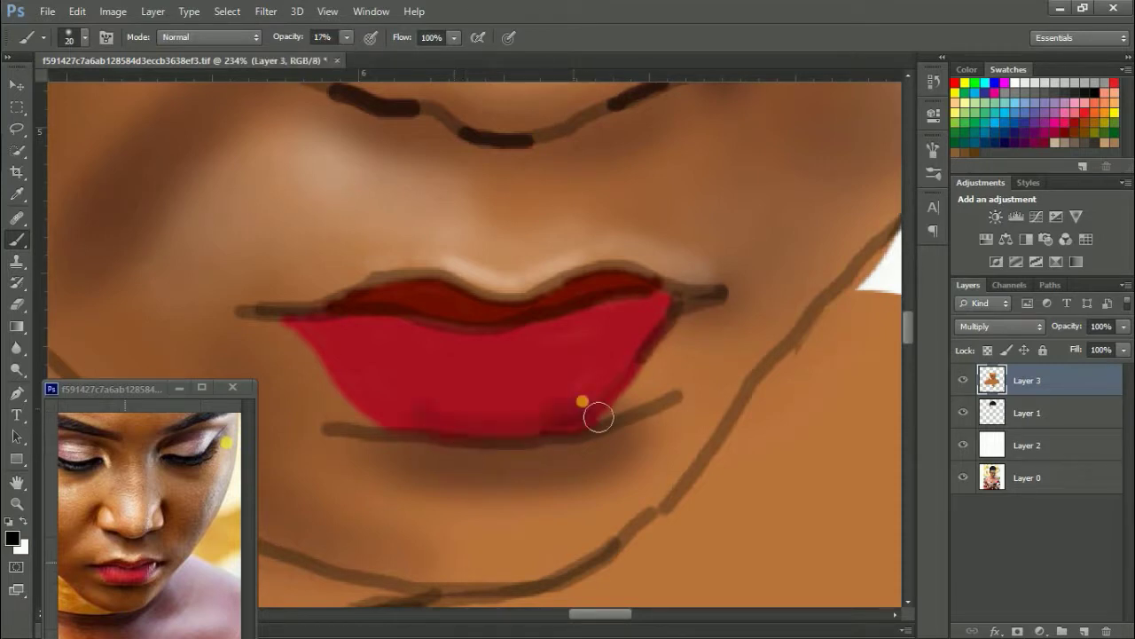
{"action": "left_click_drag", "start_coordinate": [601, 410], "coordinate": [390, 424]}
{"action": "left_click_drag", "start_coordinate": [578, 420], "coordinate": [411, 400]}
{"action": "key", "text": "bracketleft"}
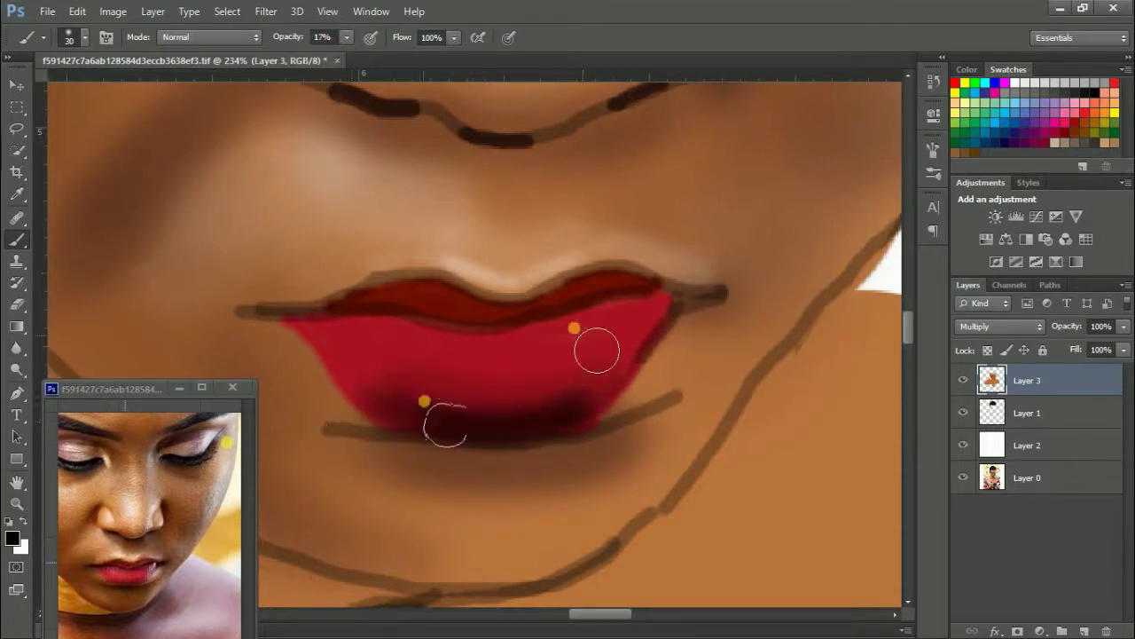
{"action": "left_click_drag", "start_coordinate": [659, 292], "coordinate": [650, 370]}
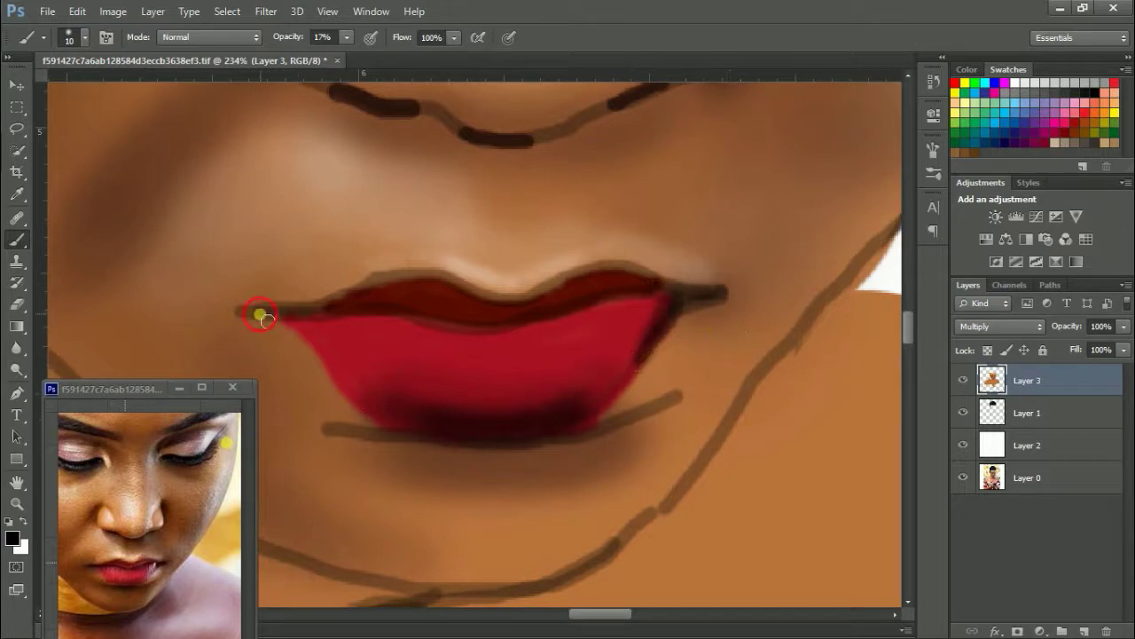
{"action": "left_click_drag", "start_coordinate": [263, 316], "coordinate": [608, 315]}
Add soft white highlights across the lower lip at 8% opacity
{"action": "key", "text": "bracketright"}
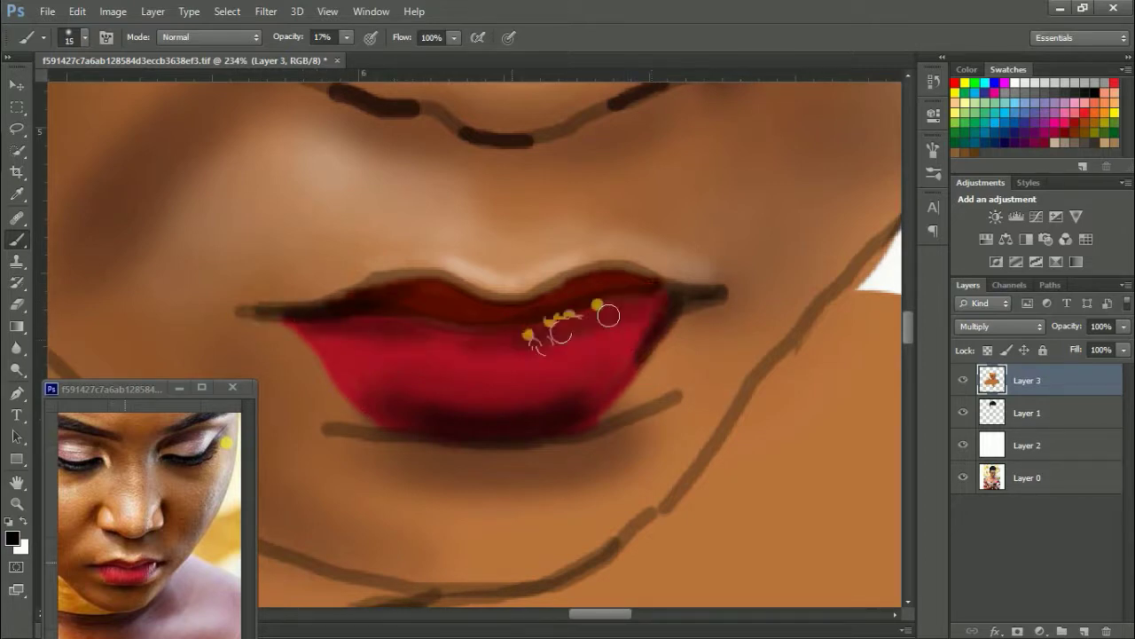
{"action": "key", "text": "x"}
{"action": "key", "text": "bracketright"}
{"action": "key", "text": "bracketright"}
{"action": "key", "text": "bracketright"}
{"action": "left_click", "coordinate": [346, 37]}
{"action": "left_click_drag", "start_coordinate": [345, 58], "coordinate": [338, 57]}
{"action": "left_click_drag", "start_coordinate": [388, 360], "coordinate": [461, 364]}
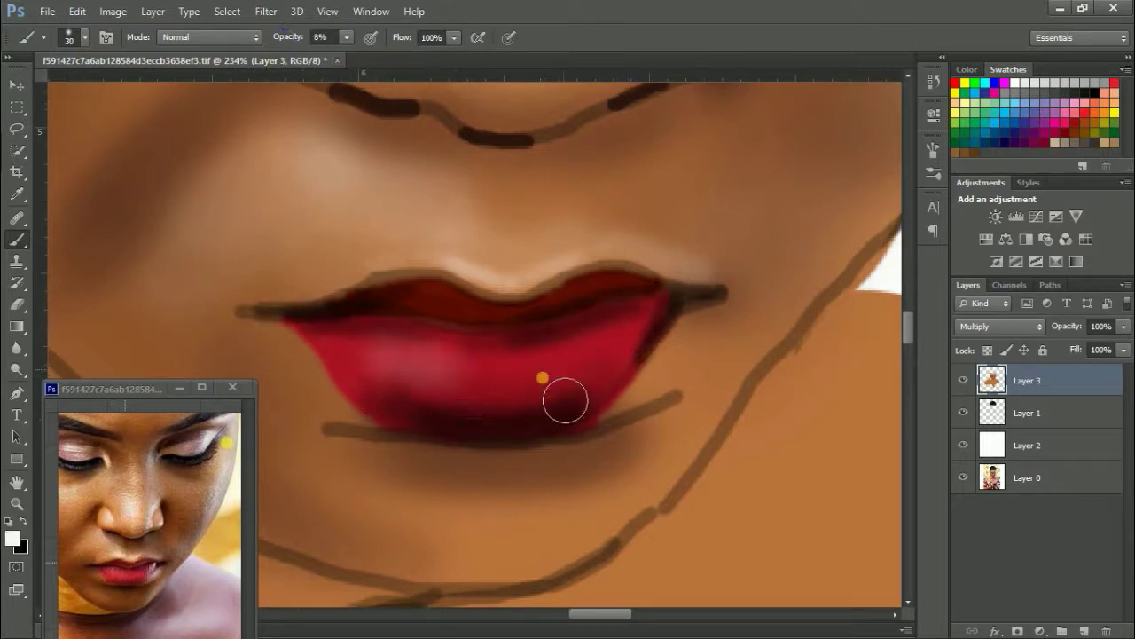
{"action": "mouse_move", "coordinate": [660, 314]}
{"action": "left_mouse_down"}
{"action": "mouse_move", "coordinate": [609, 388]}
{"action": "mouse_move", "coordinate": [604, 367]}
{"action": "left_mouse_up"}
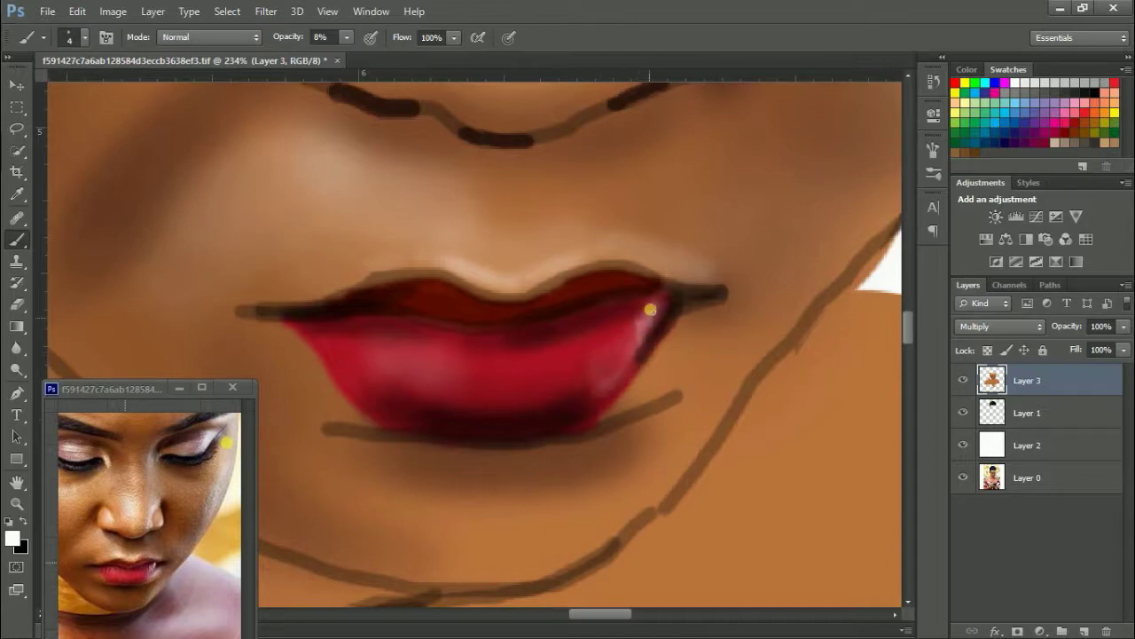
Lightly brighten the upper lip
{"action": "key", "text": "ctrl+0"}
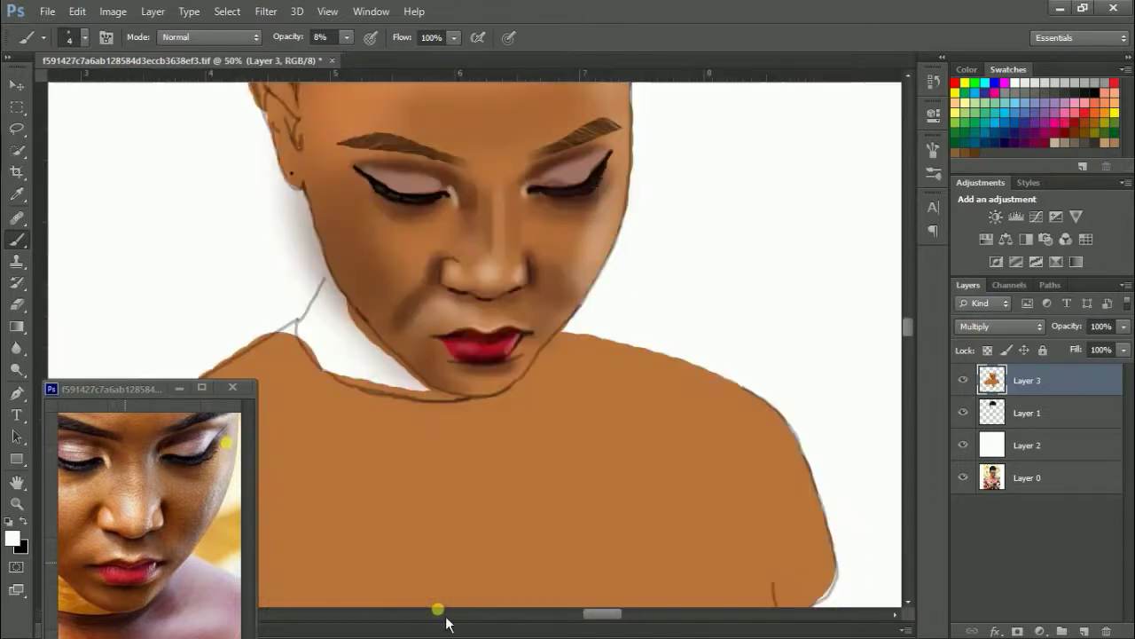
{"action": "key", "text": "ctrl+plus"}
{"action": "key", "text": "ctrl+plus"}
{"action": "key", "text": "ctrl+plus"}
{"action": "key", "text": "bracketright"}
{"action": "mouse_move", "coordinate": [479, 240]}
{"action": "left_mouse_down"}
{"action": "mouse_move", "coordinate": [555, 268]}
{"action": "mouse_move", "coordinate": [573, 335]}
{"action": "left_mouse_up"}
{"action": "key", "text": "ctrl+minus"}
{"action": "key", "text": "ctrl+minus"}
{"action": "key", "text": "ctrl+minus"}
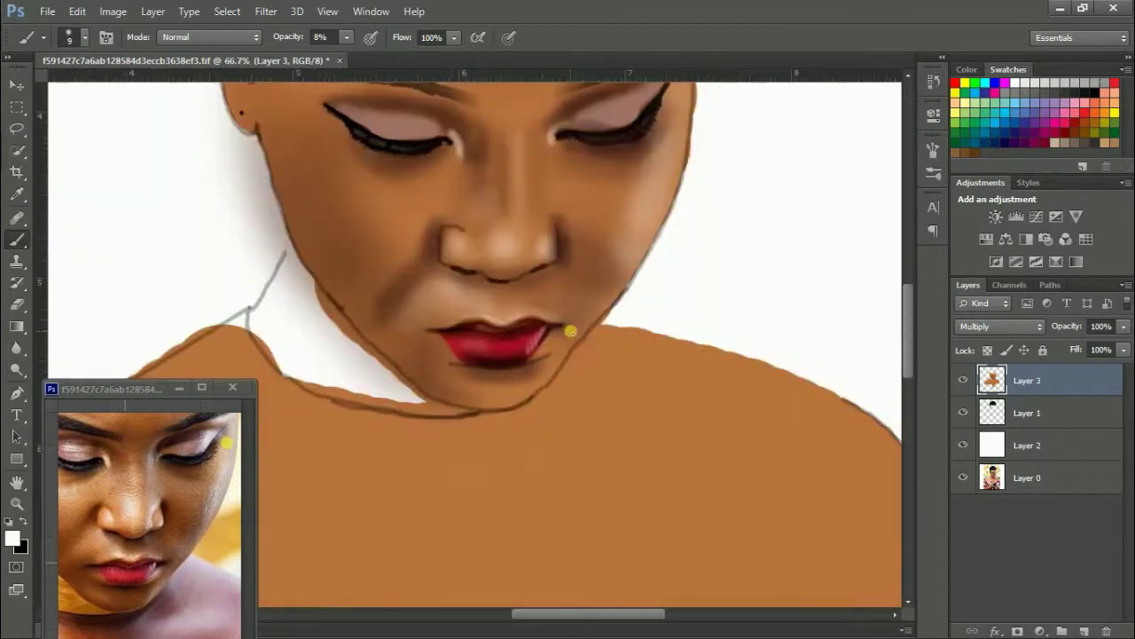
{"action": "scroll", "coordinate": [486, 434], "scroll_direction": "up", "scroll_amount": 3}
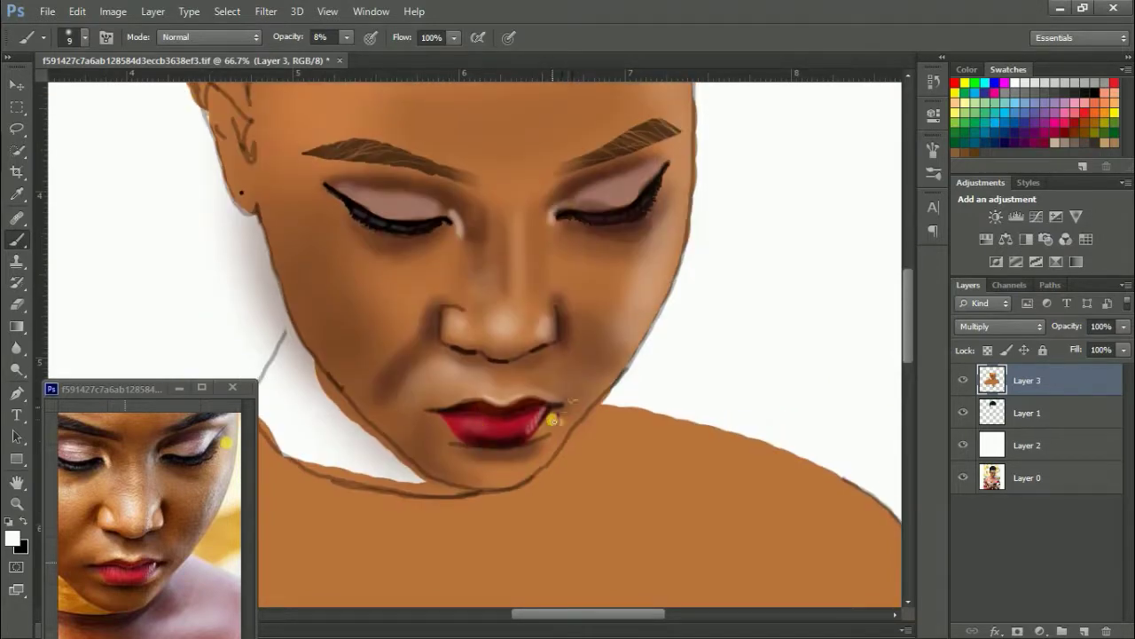
{"action": "mouse_move", "coordinate": [552, 420]}
{"action": "left_mouse_down"}
{"action": "mouse_move", "coordinate": [634, 420]}
{"action": "mouse_move", "coordinate": [618, 443]}
{"action": "left_mouse_up"}
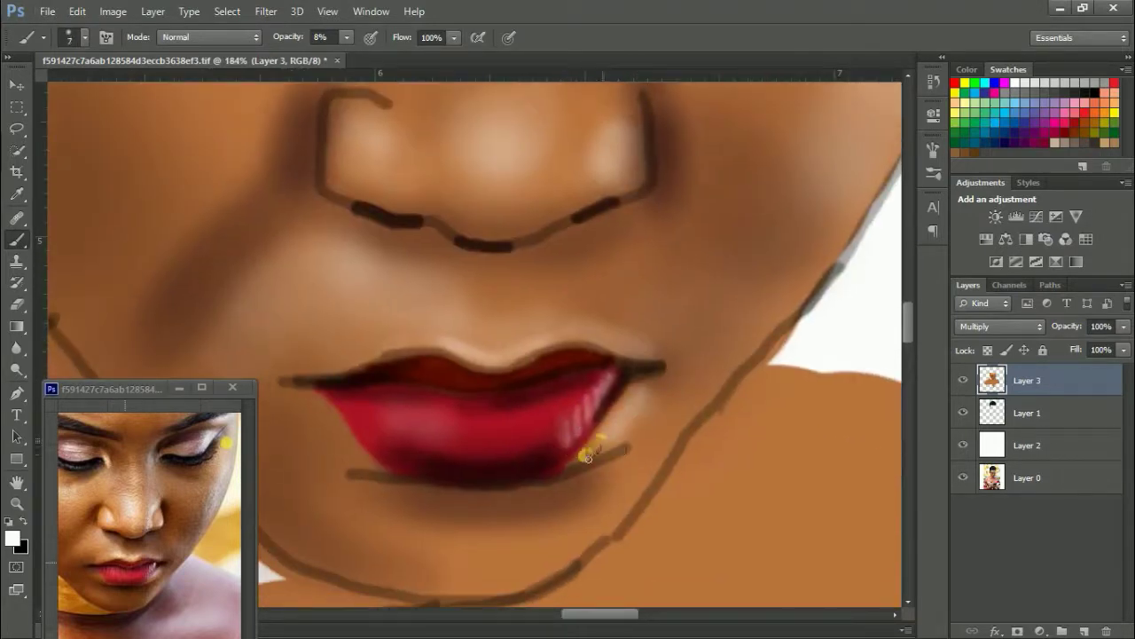
Dab black shading near the lower lip line, then brush lighter pink over it
{"action": "key", "text": "x"}
{"action": "key", "text": "bracketright"}
{"action": "key", "text": "bracketright"}
{"action": "key", "text": "bracketright"}
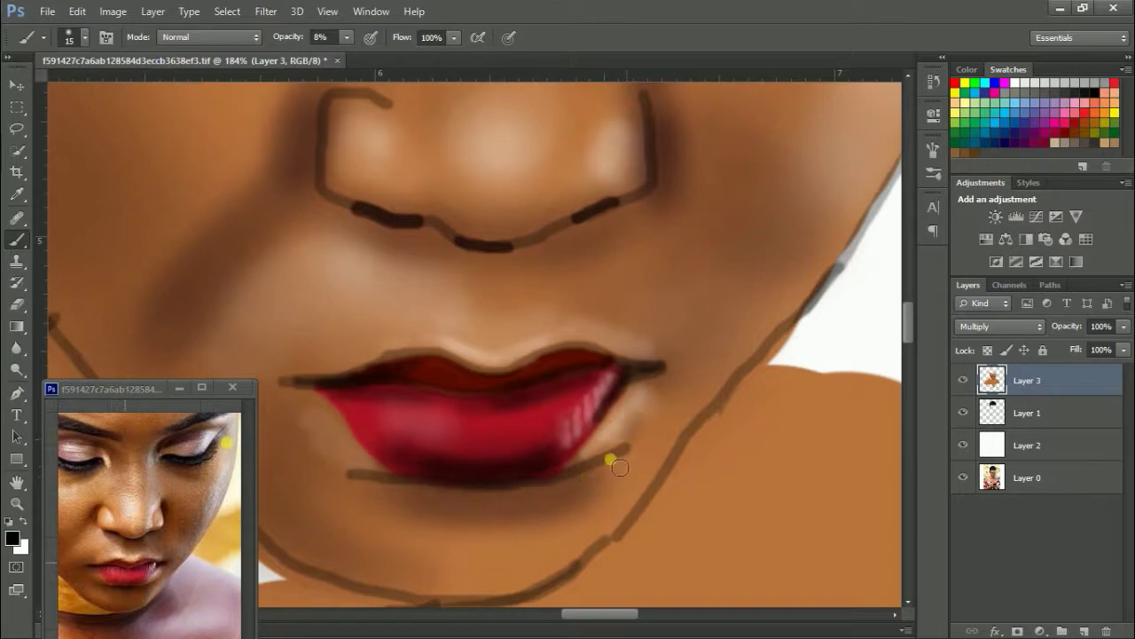
{"action": "left_click", "coordinate": [401, 494]}
{"action": "key", "text": "ctrl+minus"}
{"action": "key", "text": "ctrl+minus"}
{"action": "key", "text": "ctrl+minus"}
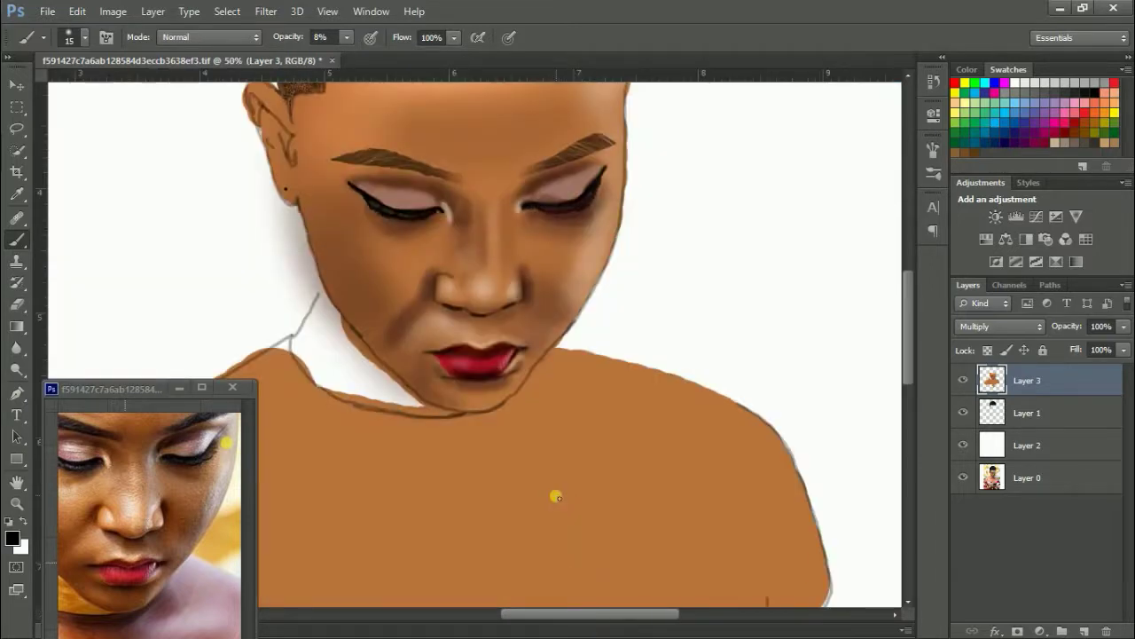
{"action": "scroll", "coordinate": [508, 340], "scroll_direction": "up", "scroll_amount": 5}
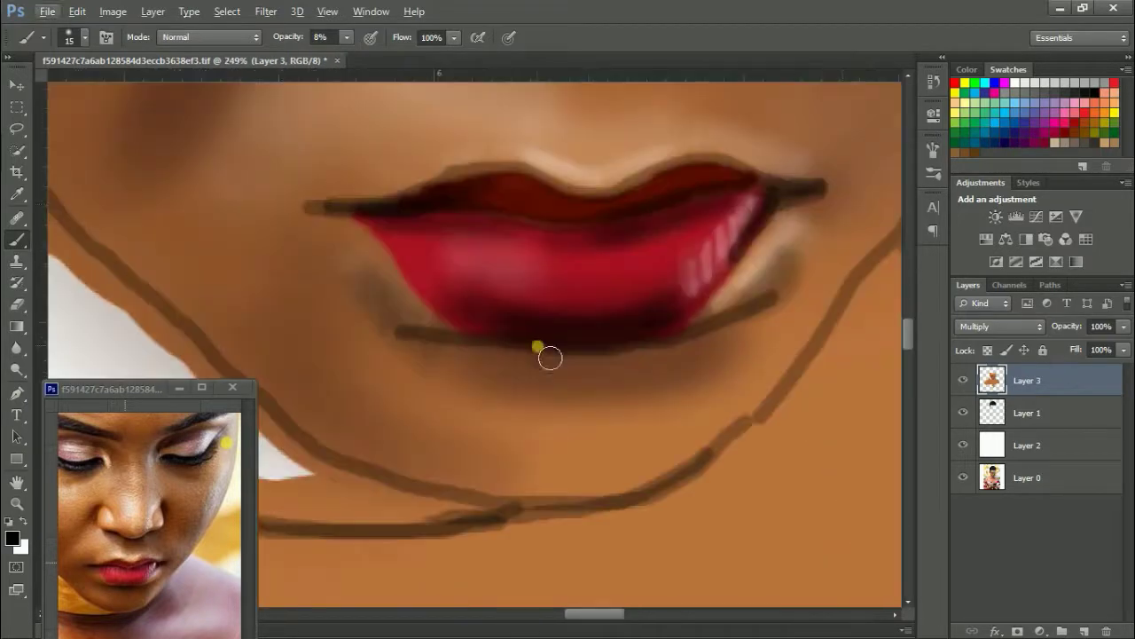
{"action": "left_click", "coordinate": [417, 243], "text": "alt"}
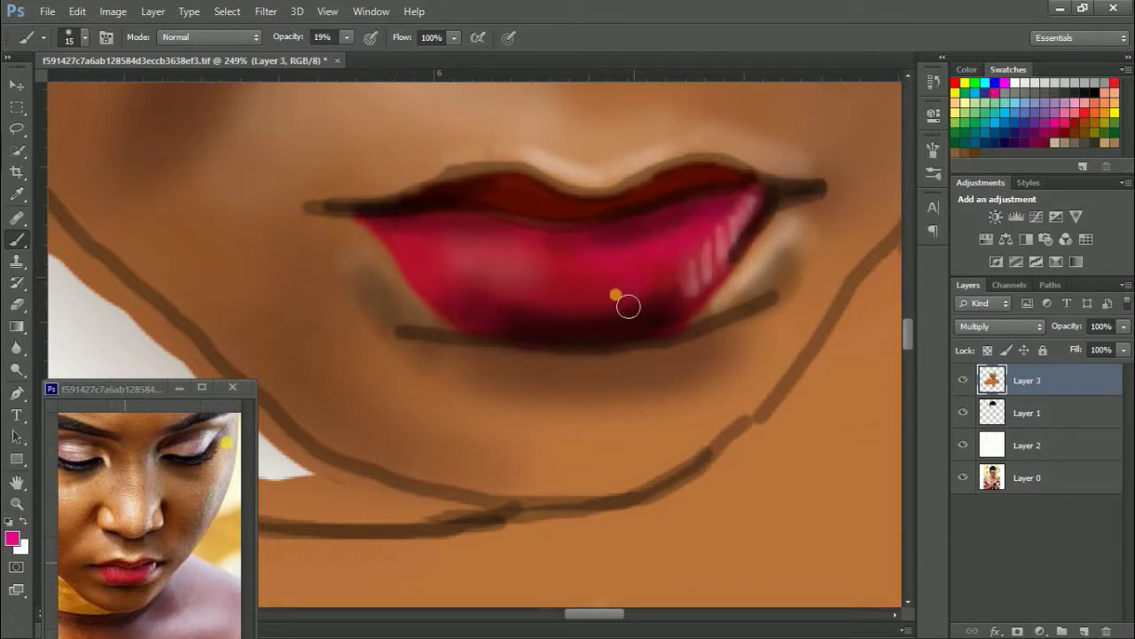
{"action": "mouse_move", "coordinate": [627, 306]}
{"action": "left_mouse_down"}
{"action": "mouse_move", "coordinate": [653, 241]}
{"action": "mouse_move", "coordinate": [498, 332]}
{"action": "left_mouse_up"}
Paint low-opacity white highlight streaks across the lower lip
{"action": "key", "text": "x"}
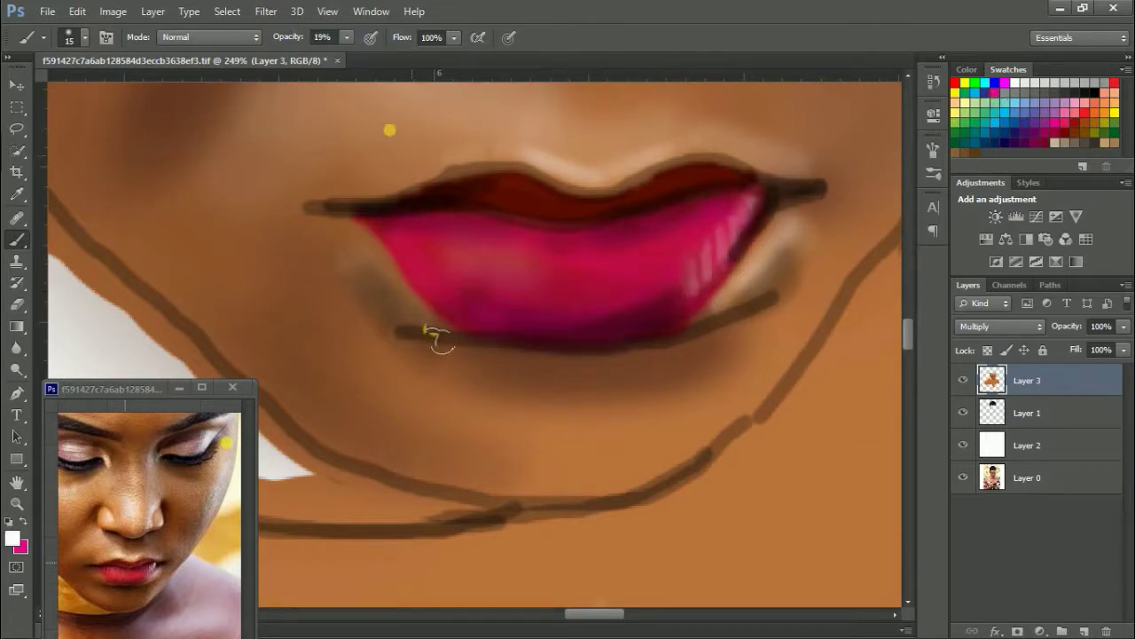
{"action": "left_click_drag", "start_coordinate": [346, 38], "coordinate": [334, 58]}
{"action": "left_click_drag", "start_coordinate": [479, 241], "coordinate": [541, 261]}
{"action": "mouse_move", "coordinate": [742, 210]}
{"action": "left_mouse_down"}
{"action": "mouse_move", "coordinate": [722, 250]}
{"action": "mouse_move", "coordinate": [506, 322]}
{"action": "left_mouse_up"}
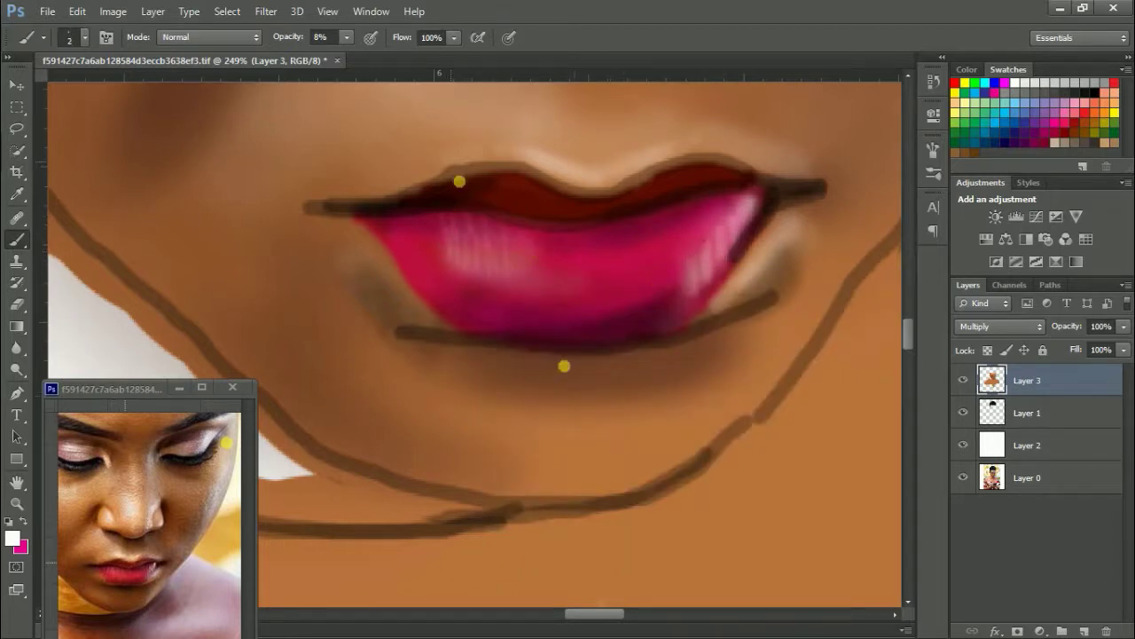
{"action": "mouse_move", "coordinate": [541, 266]}
{"action": "left_mouse_down"}
{"action": "mouse_move", "coordinate": [629, 273]}
{"action": "mouse_move", "coordinate": [588, 254]}
{"action": "left_mouse_up"}
{"action": "left_click_drag", "start_coordinate": [657, 204], "coordinate": [587, 261]}
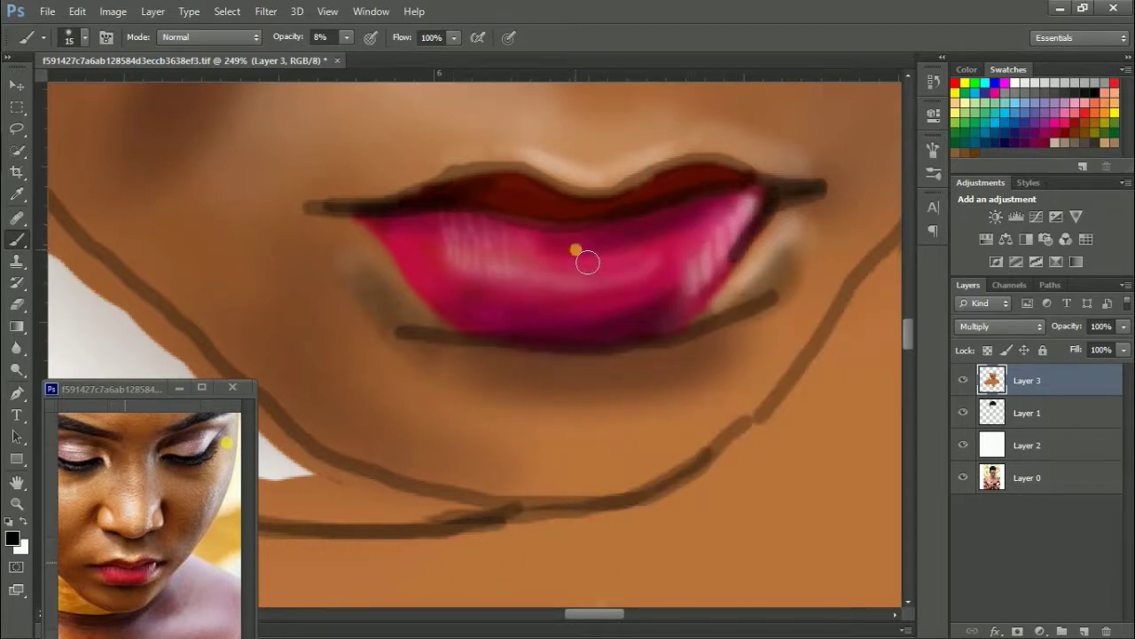
Sample the lip colour and deepen magenta at the lower lip's right end
{"action": "key", "text": "ctrl+minus"}
{"action": "key", "text": "ctrl+minus"}
{"action": "key", "text": "ctrl+minus"}
{"action": "key", "text": "ctrl+plus"}
{"action": "key", "text": "ctrl+plus"}
{"action": "key", "text": "ctrl+plus"}
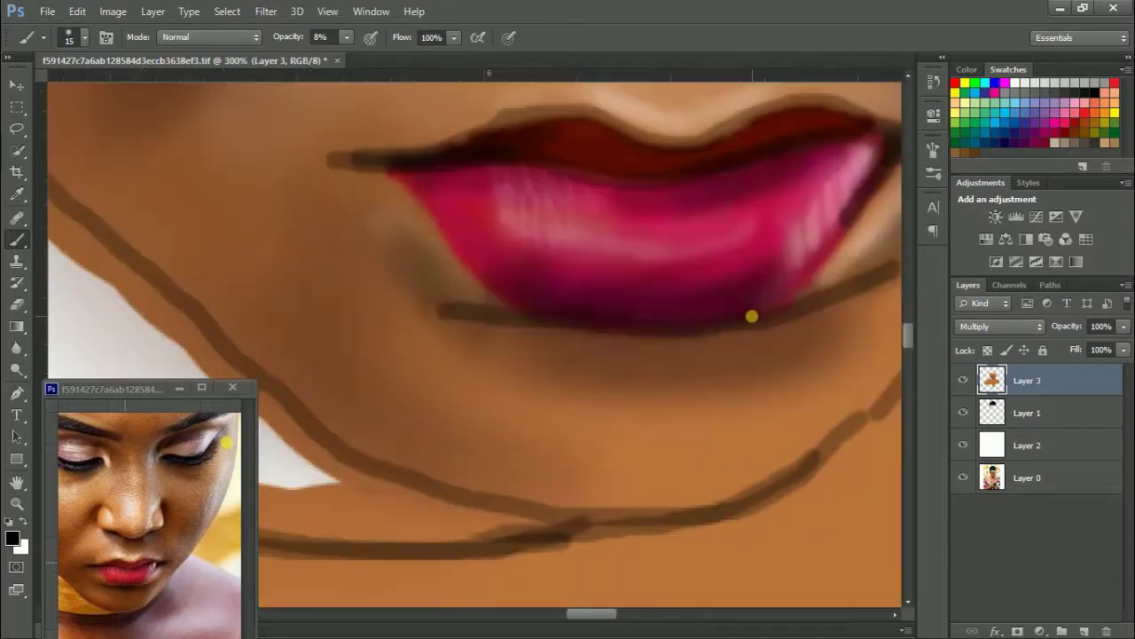
{"action": "left_click", "coordinate": [793, 263], "text": "alt"}
{"action": "left_click_drag", "start_coordinate": [798, 253], "coordinate": [824, 217]}
{"action": "left_click_drag", "start_coordinate": [811, 264], "coordinate": [839, 235]}
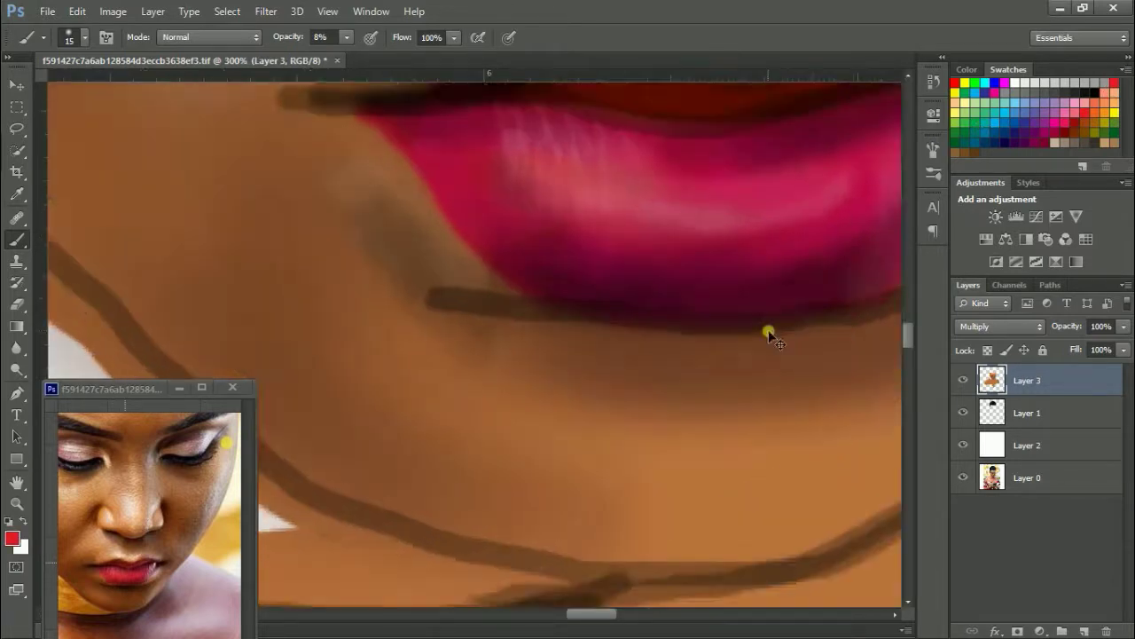
Open Save As to save the portrait as a TIFF with layers
{"action": "key", "text": "ctrl+minus"}
{"action": "key", "text": "ctrl+minus"}
{"action": "key", "text": "ctrl+minus"}
{"action": "key", "text": "ctrl+shift+s"}
{"action": "type", "text": "le"}
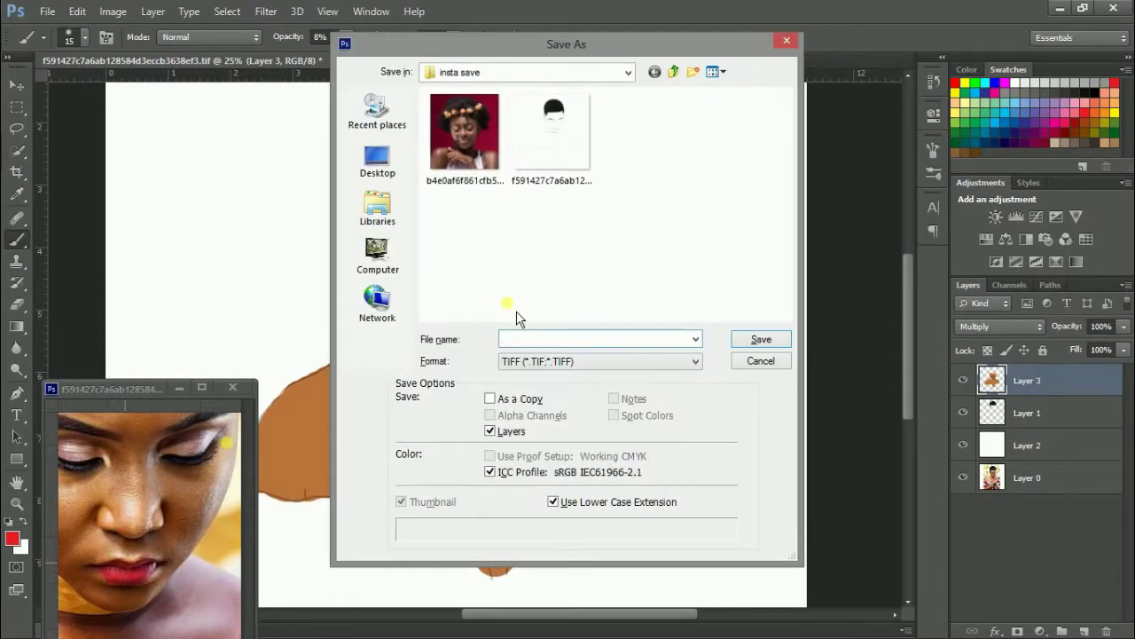